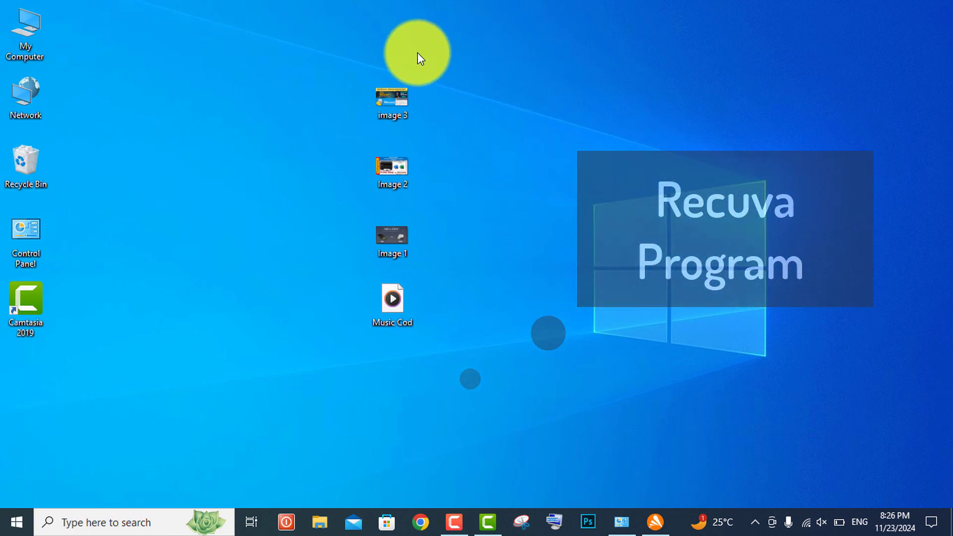
left_click_drag(408, 53, 359, 349)
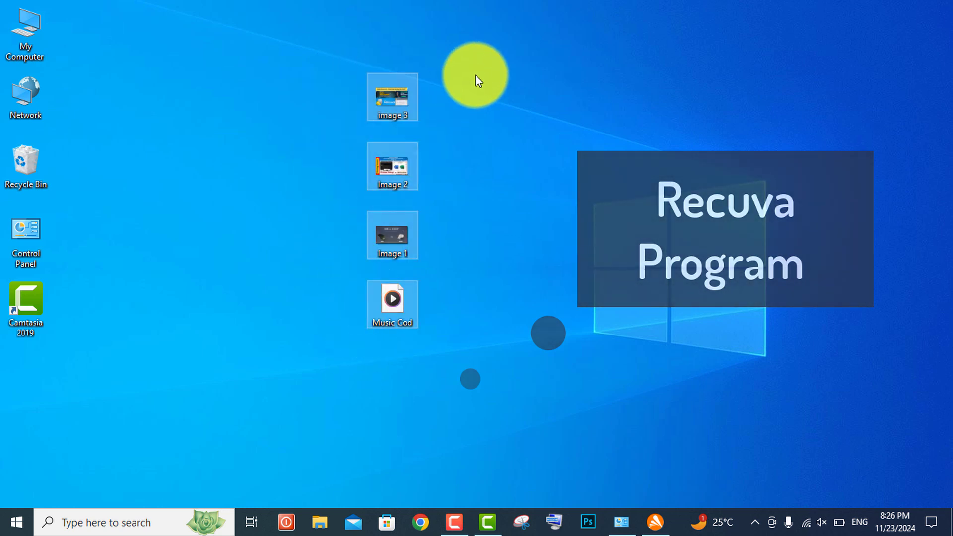
left_click(492, 76)
left_click_drag(432, 203, 395, 85)
right_click(599, 112)
left_click(620, 153)
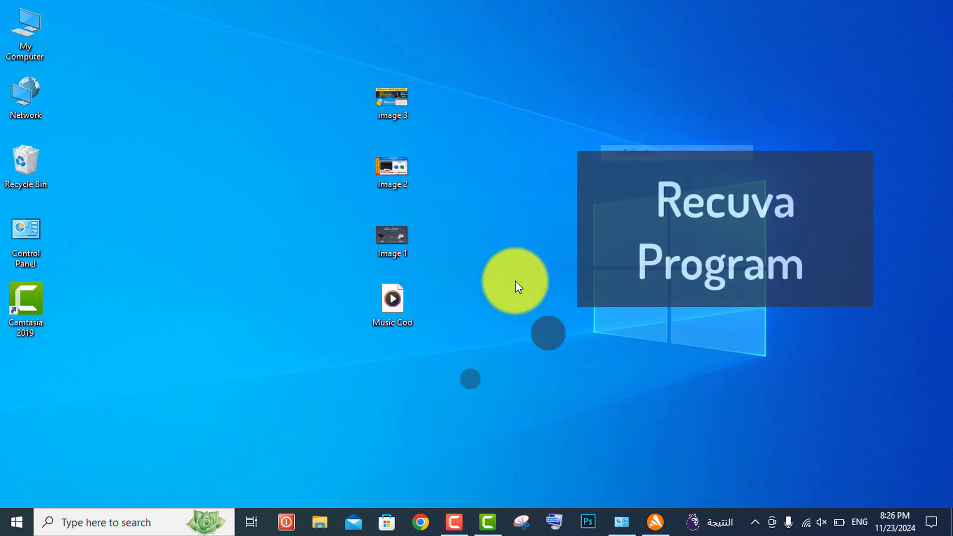
left_click_drag(493, 299, 394, 82)
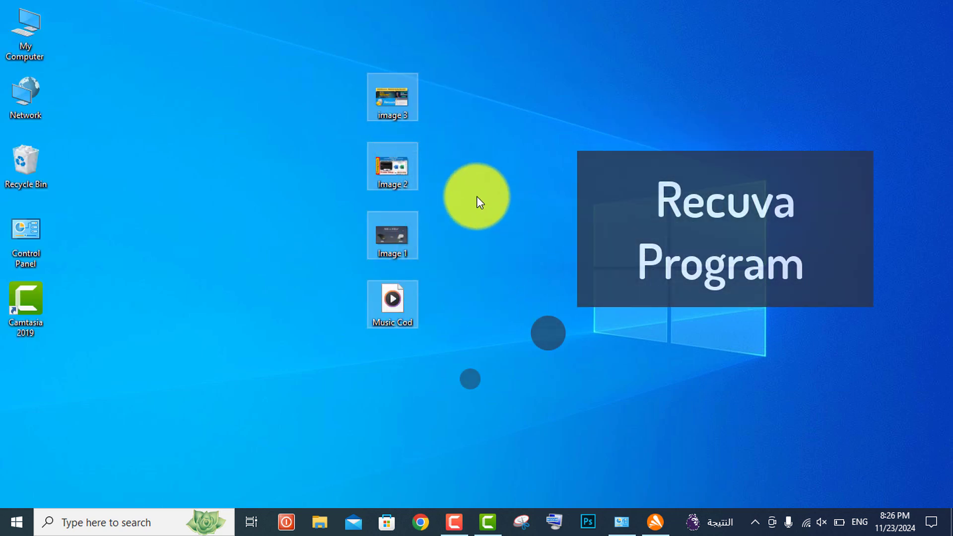
left_click(478, 284)
left_click_drag(452, 332, 392, 56)
left_click(409, 81)
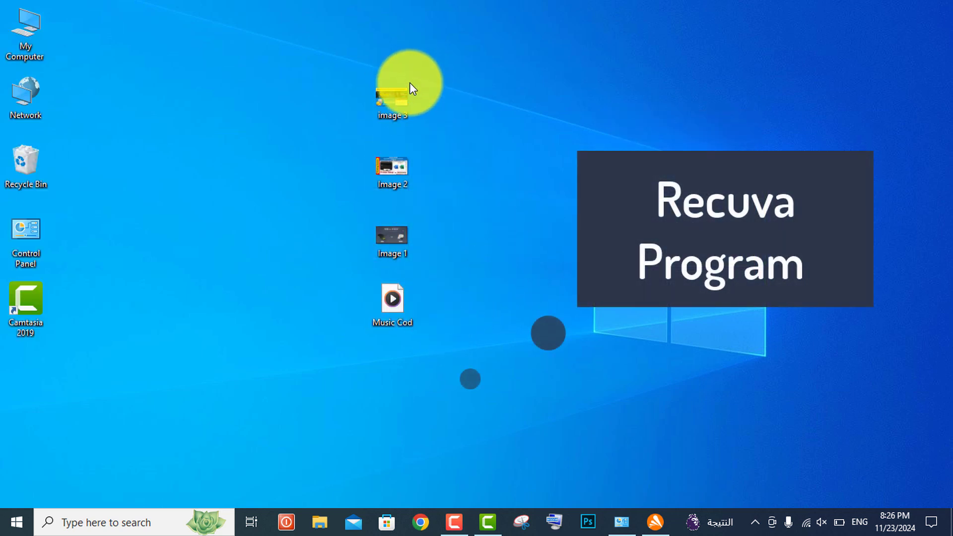
right_click(511, 92)
left_click(525, 129)
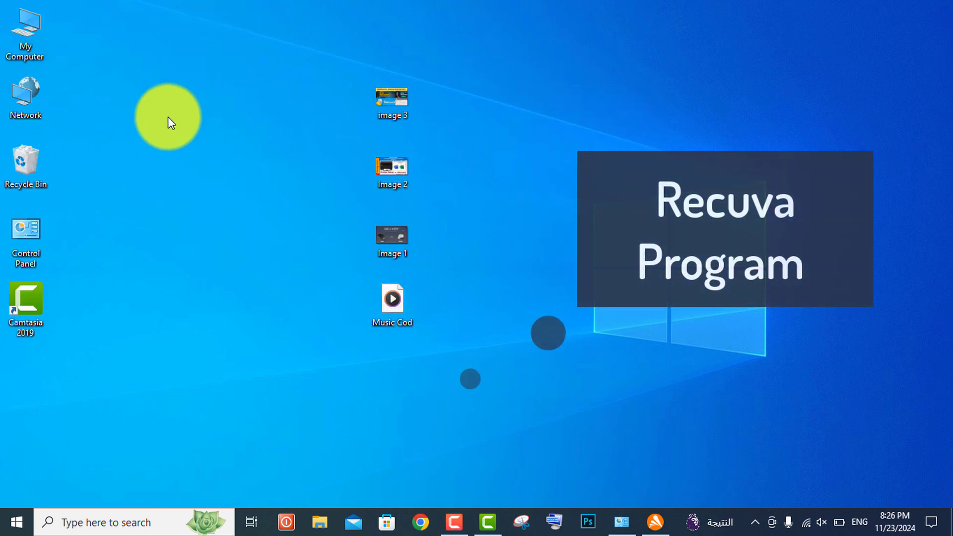
right_click(543, 66)
left_click(566, 109)
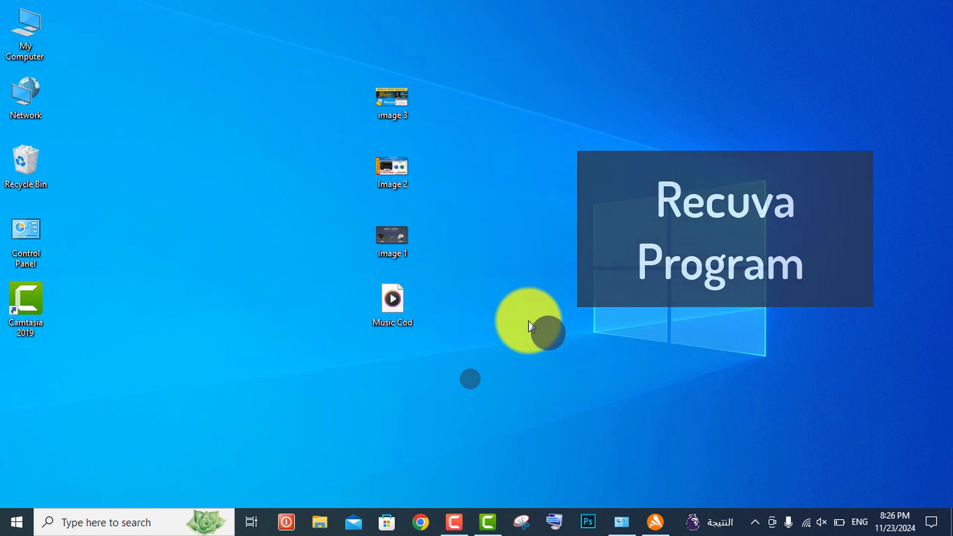
left_click_drag(402, 244, 402, 120)
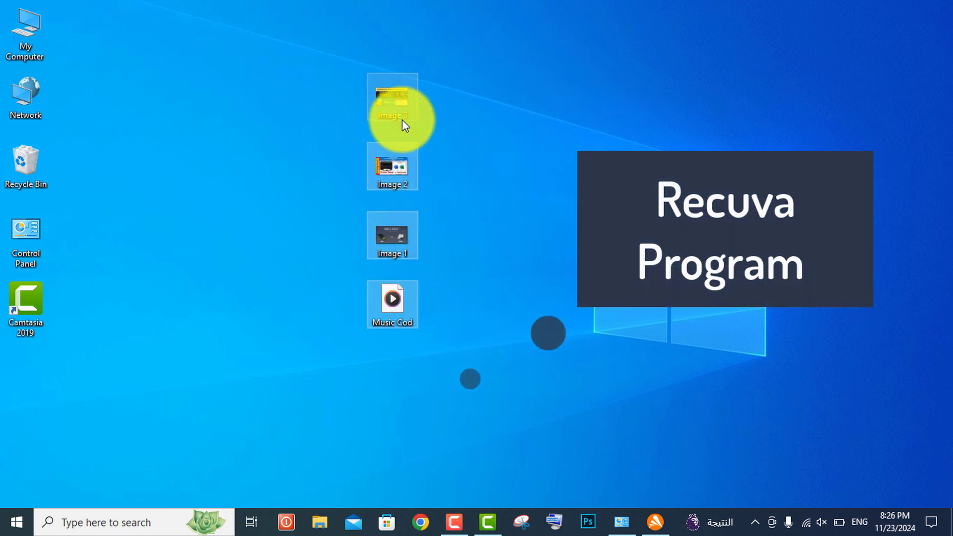
right_click(591, 58)
left_click(621, 102)
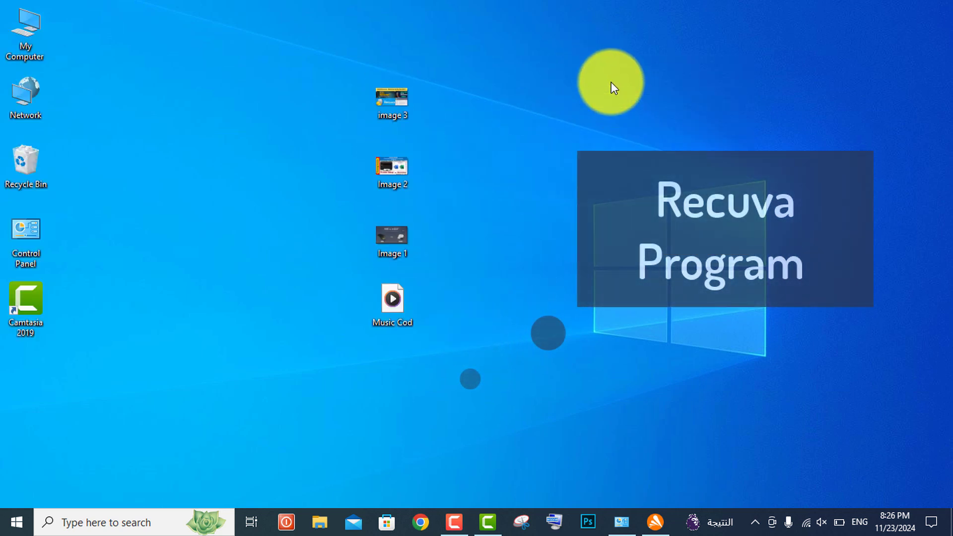
right_click(612, 82)
left_click(632, 123)
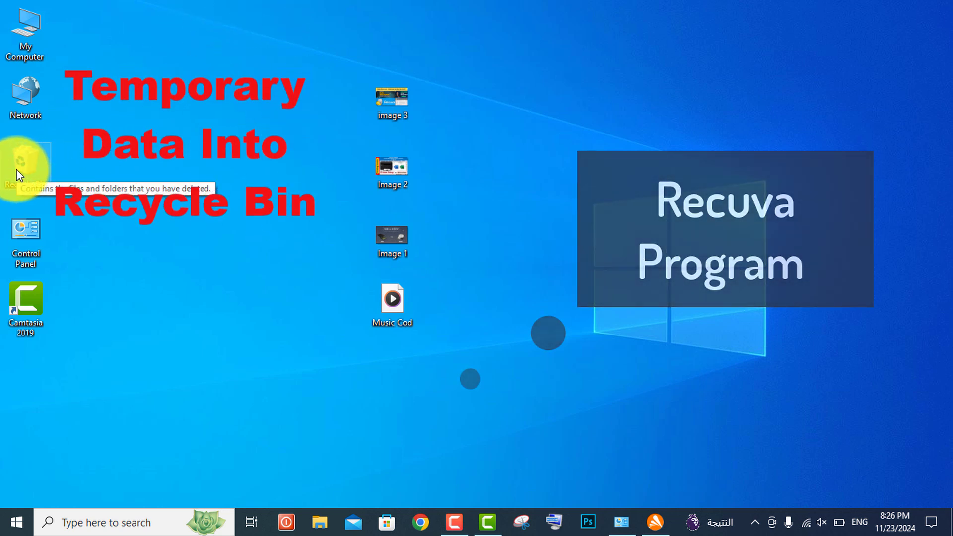
Step: Move the Recycle Bin icon beside the image files on the desktop, and delete image 3 to the Recycle Bin
left_click_drag(17, 168, 554, 122)
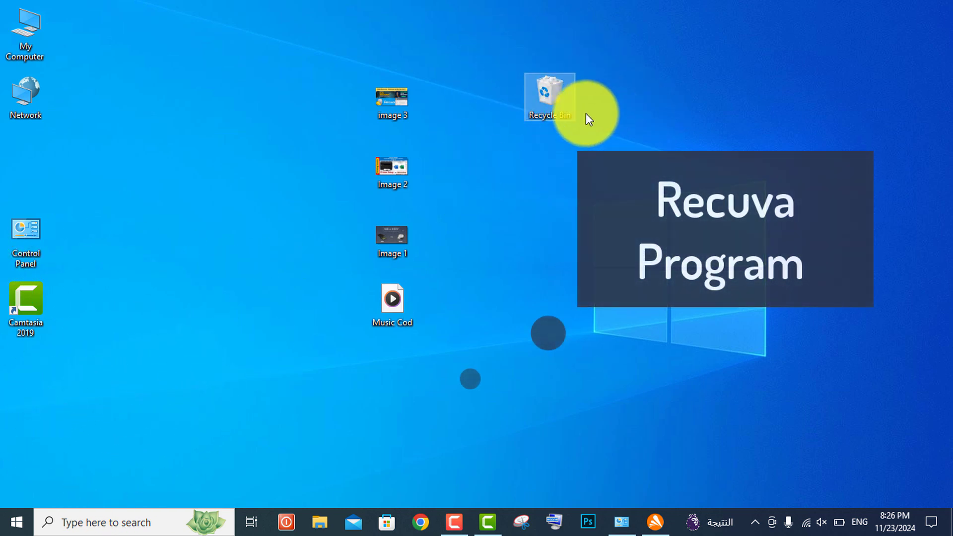
right_click(624, 131)
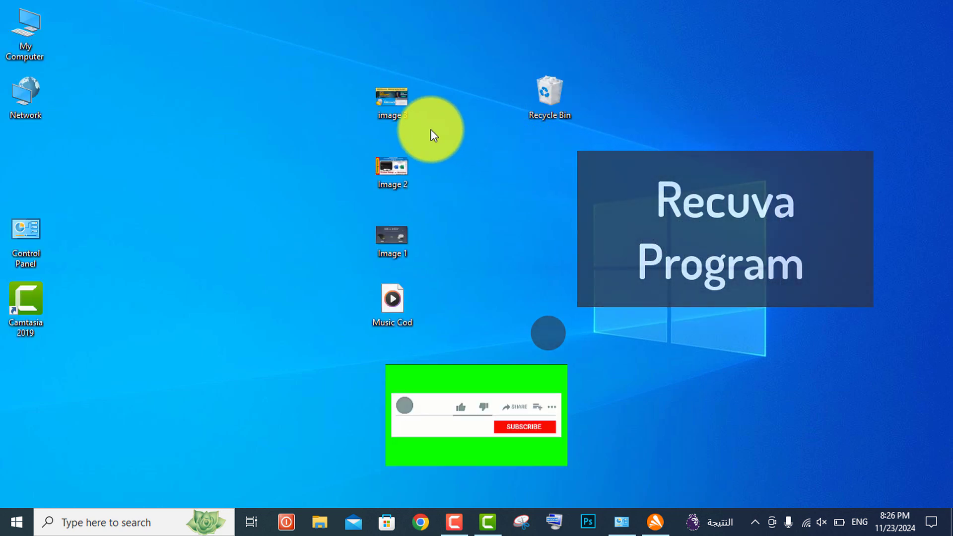
left_click(390, 102)
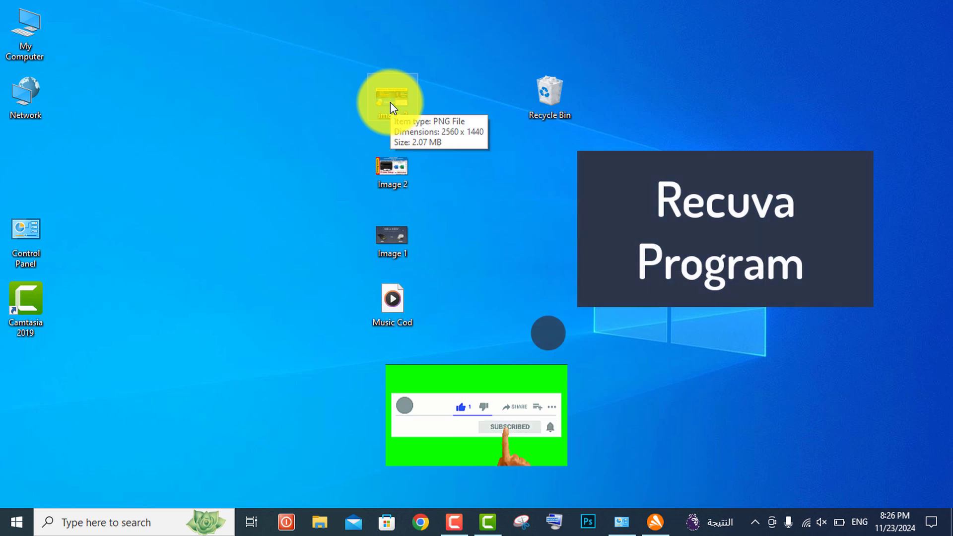
key("Delete")
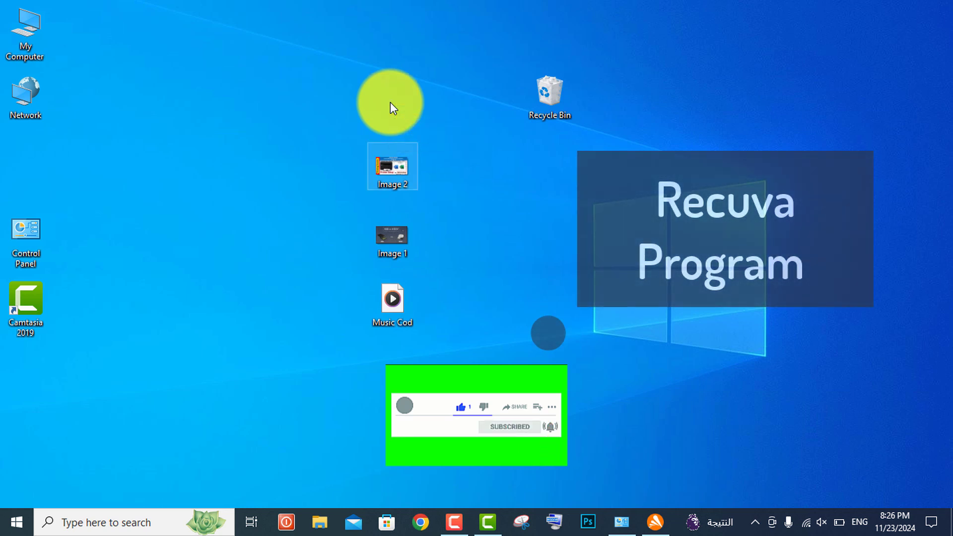
left_click(495, 106)
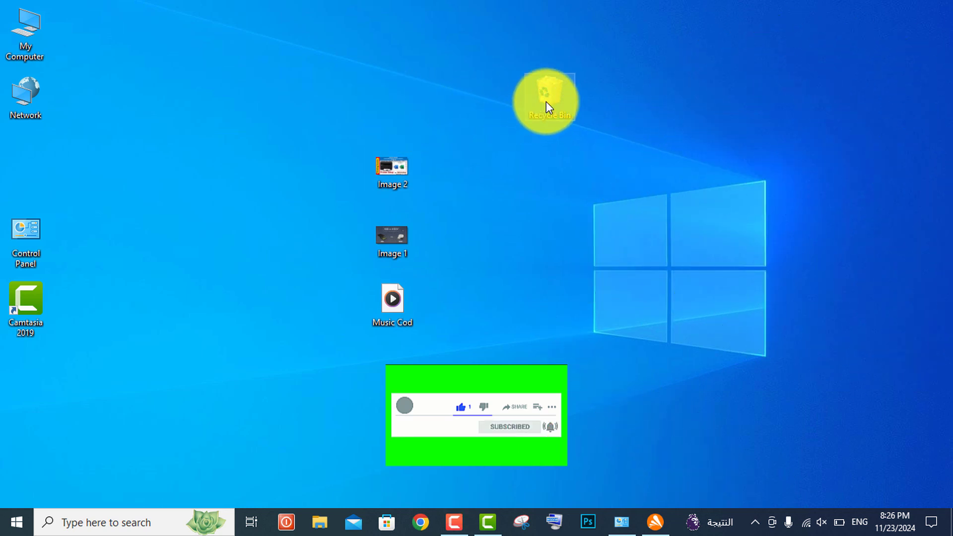
Step: Restore image 3 from the Recycle Bin and place it back above Image 2 on the desktop
double_click(546, 101)
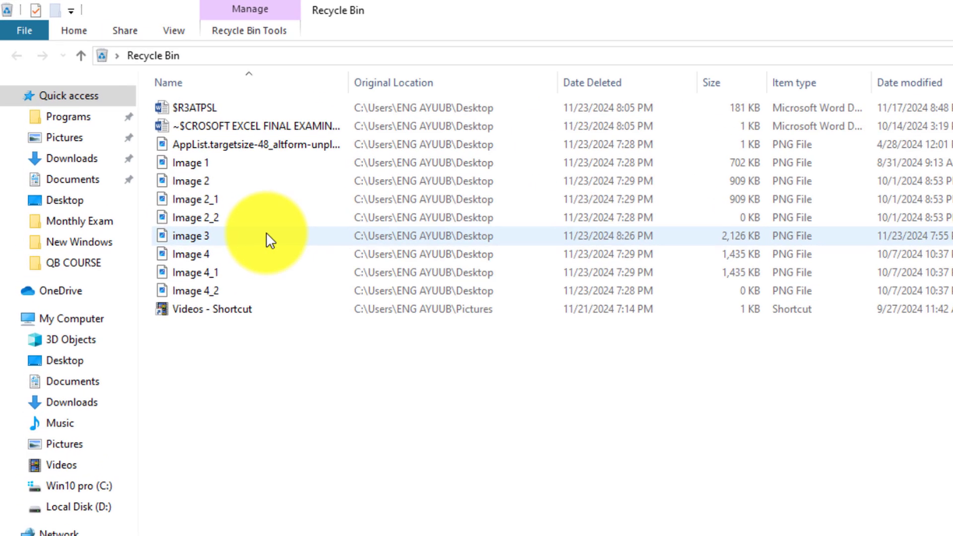
left_click(266, 234)
right_click(267, 235)
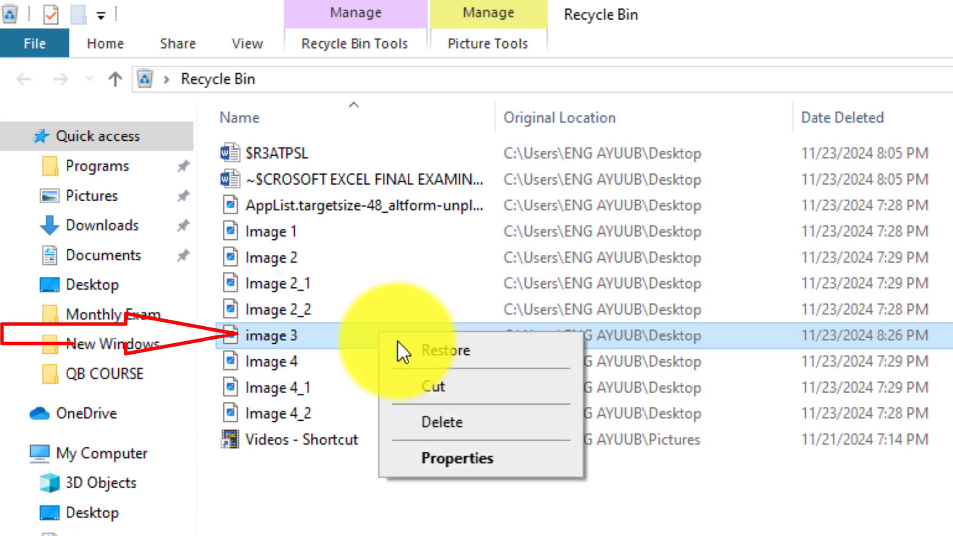
left_click(498, 357)
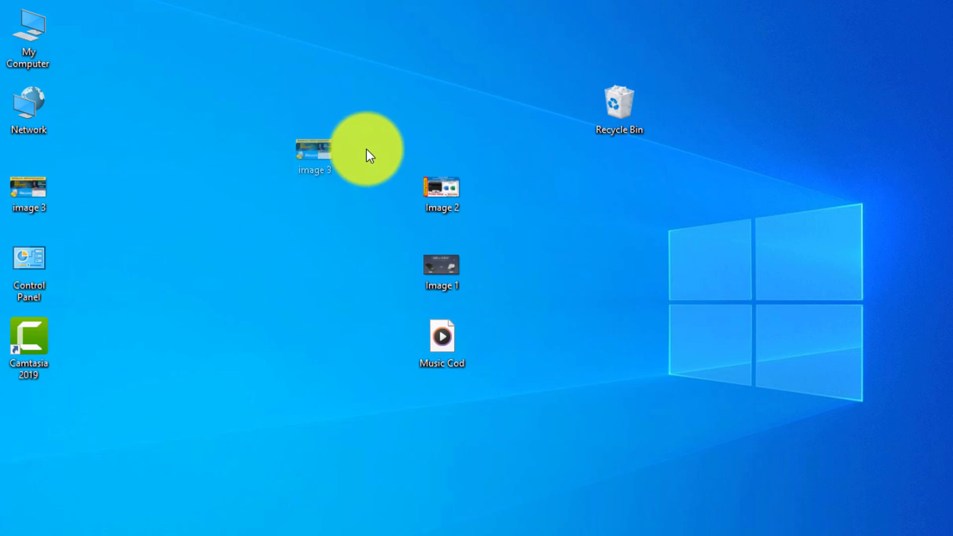
left_click_drag(453, 112, 453, 111)
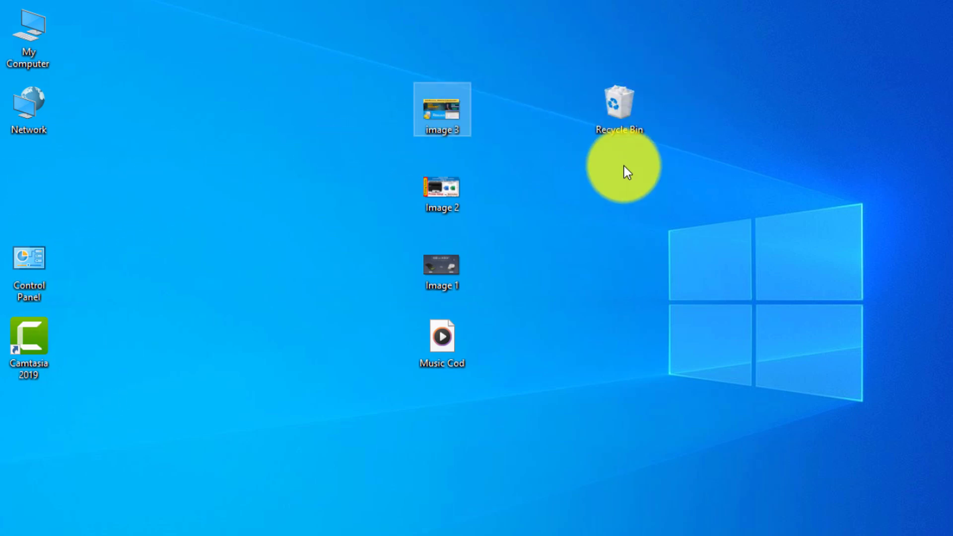
right_click(713, 148)
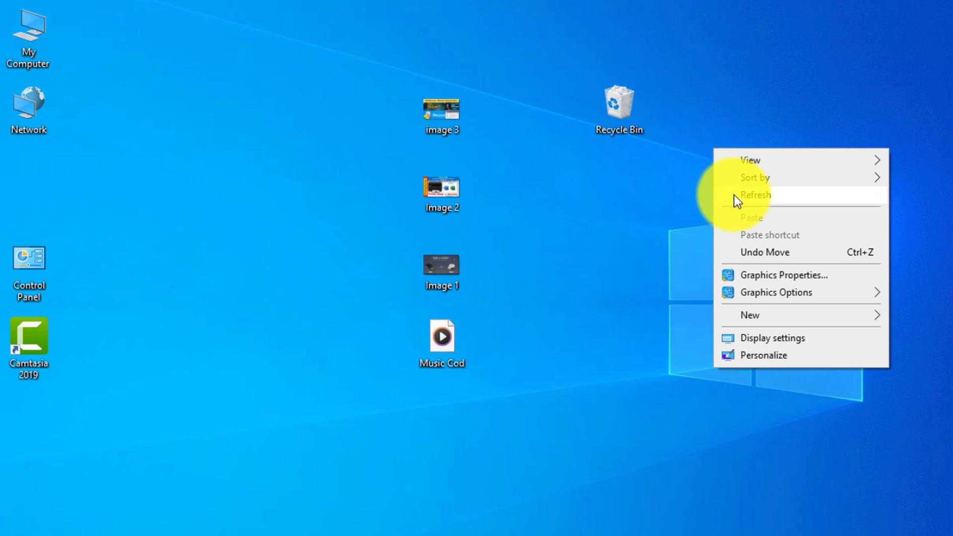
left_click(734, 195)
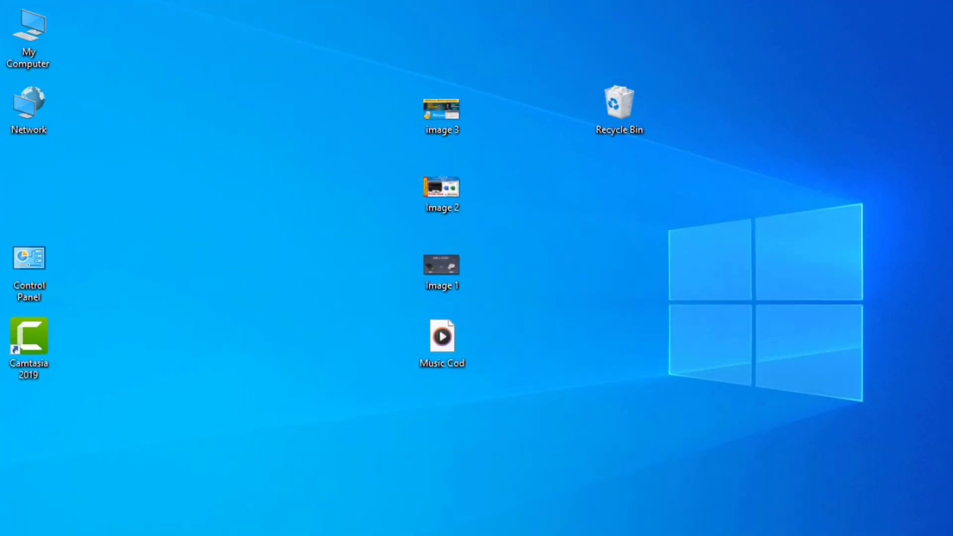
Step: Bring up the On-Screen Keyboard to view the Shift and Del keys, and minimize it
left_click(566, 529)
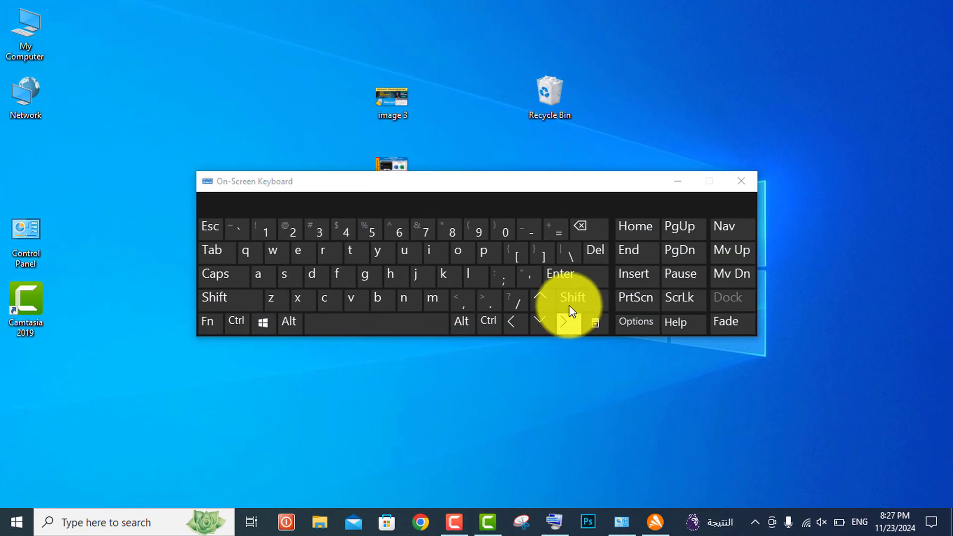
left_click_drag(566, 192, 653, 302)
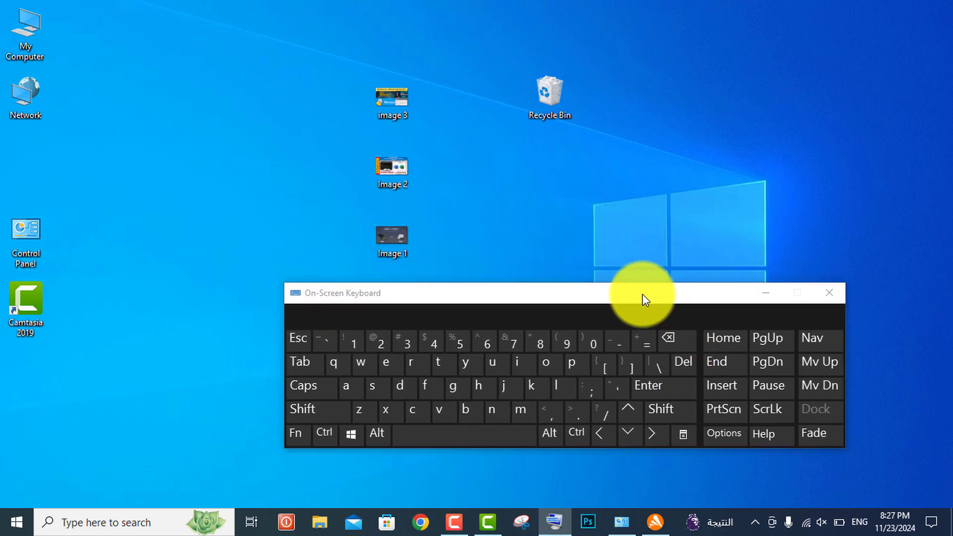
left_click_drag(642, 294, 562, 228)
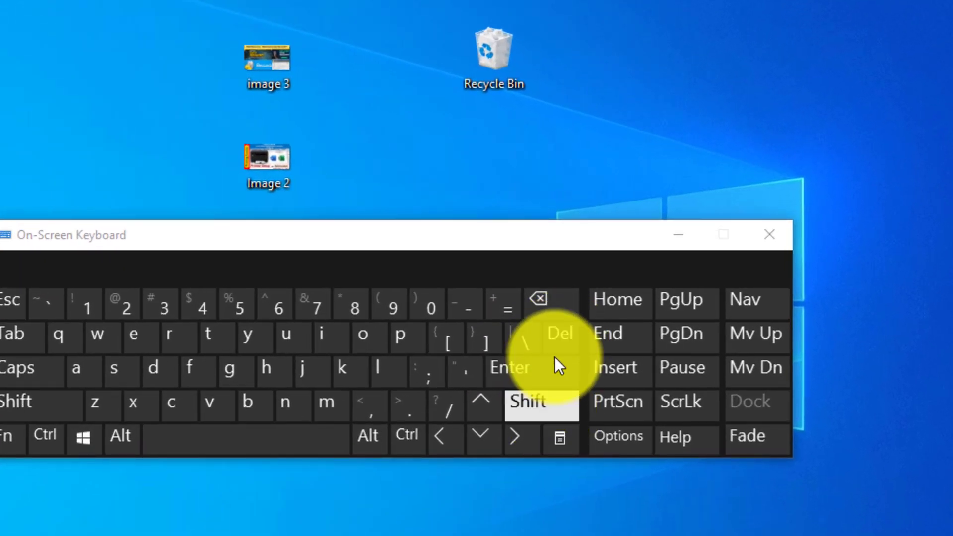
left_click_drag(522, 245, 466, 349)
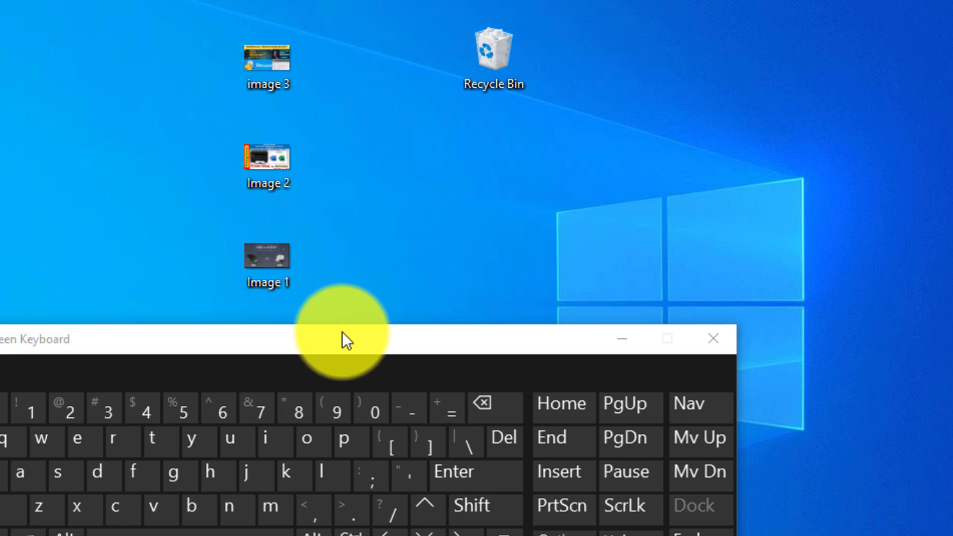
left_click_drag(342, 340, 446, 317)
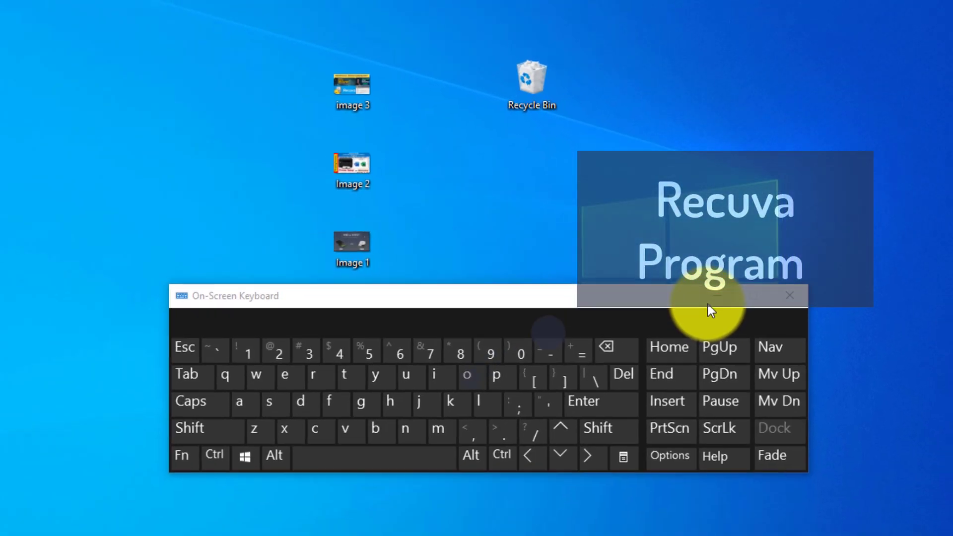
left_click(725, 323)
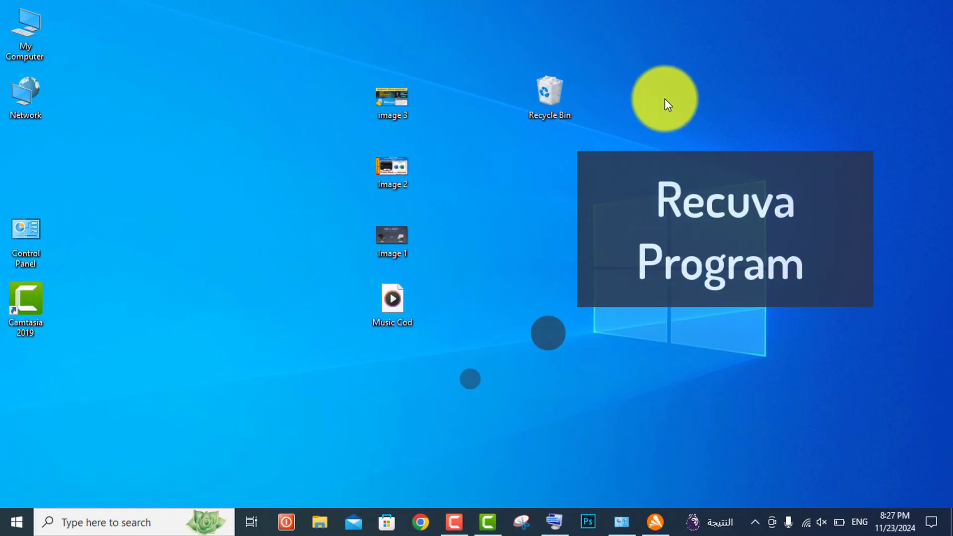
right_click(651, 42)
left_click(682, 128)
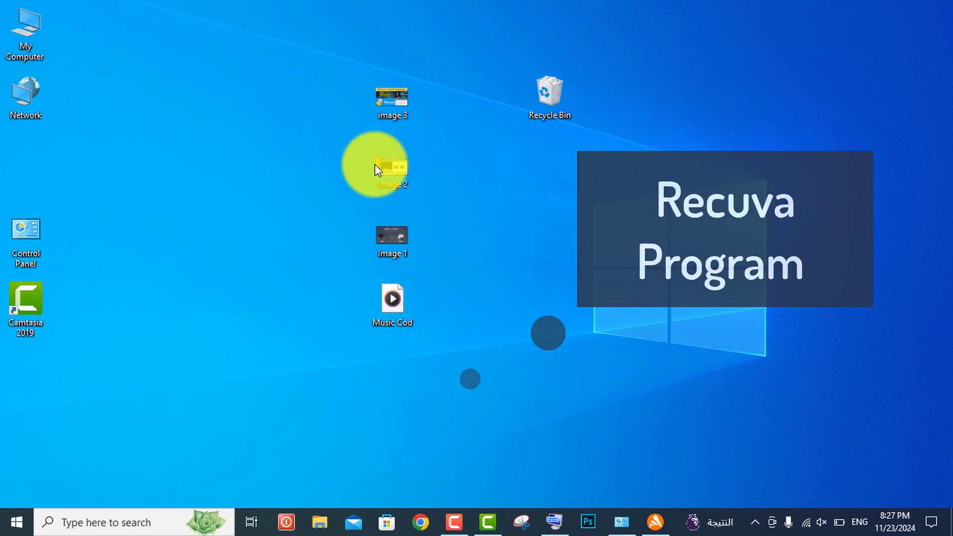
right_click(662, 93)
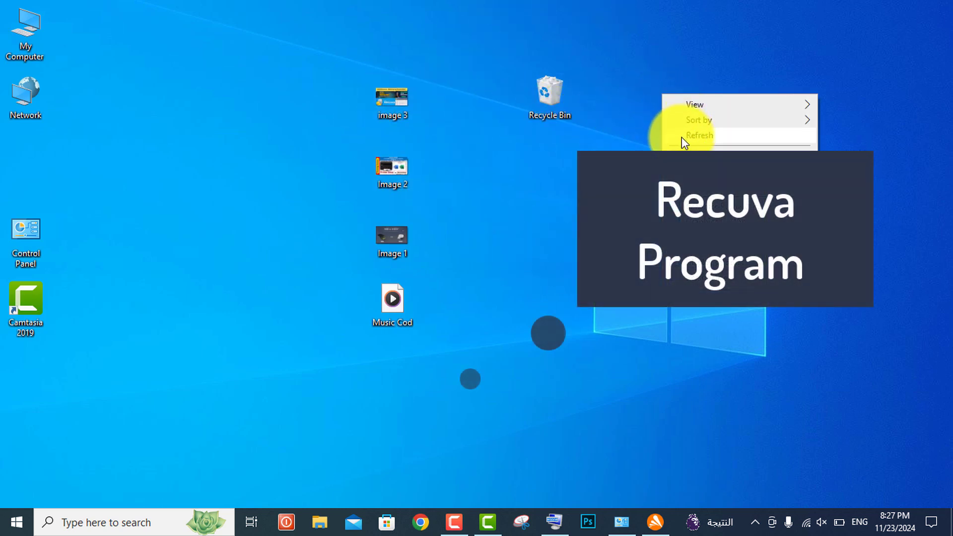
left_click(681, 136)
right_click(665, 81)
left_click(690, 124)
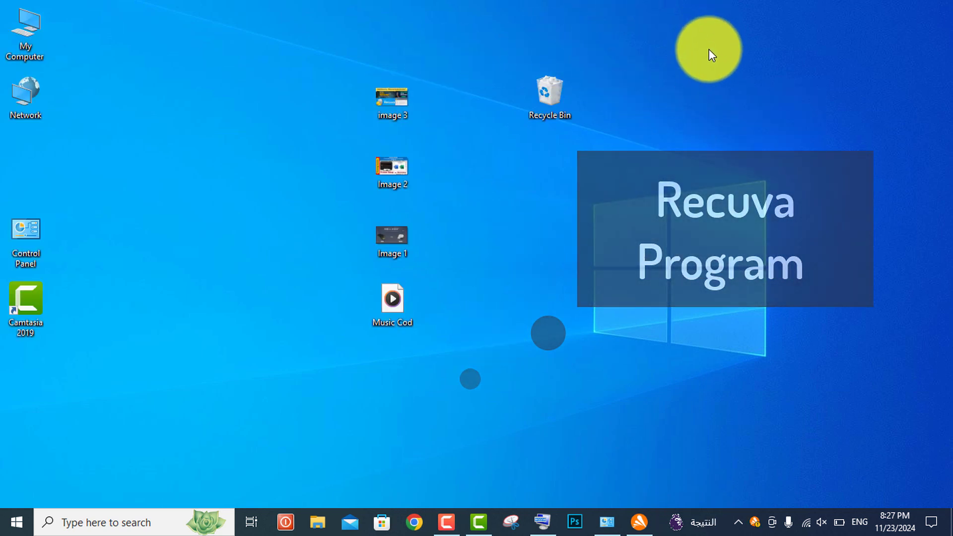
right_click(709, 49)
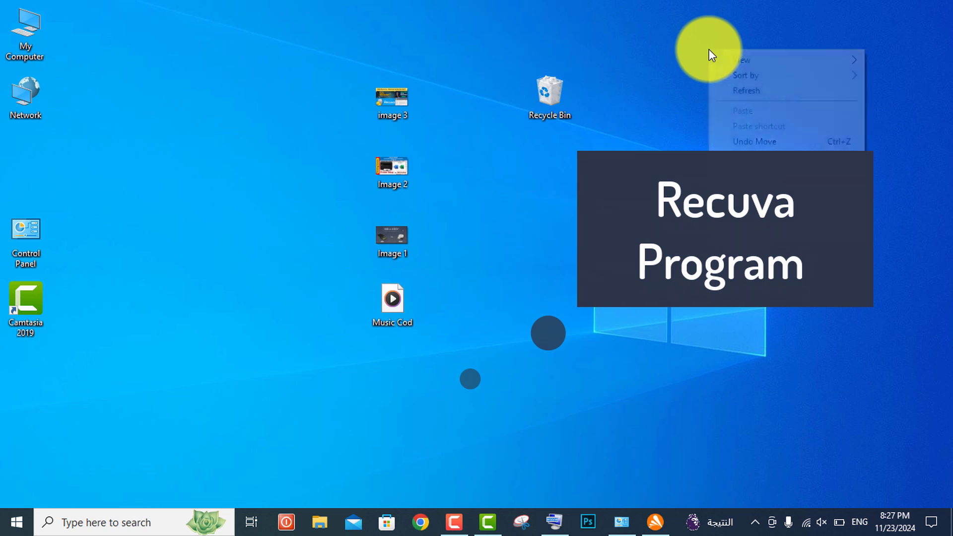
left_click(735, 91)
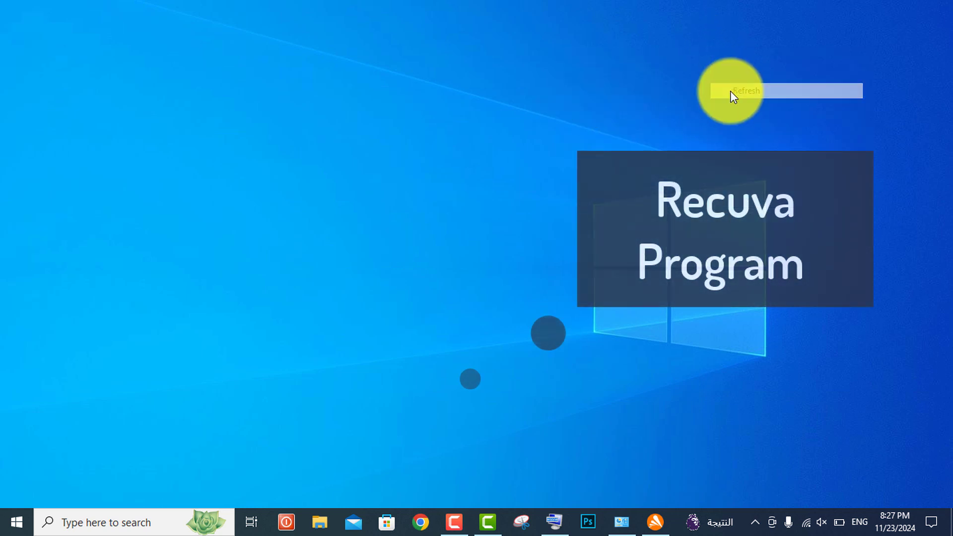
Step: Move the Recycle Bin icon back between Network and Control Panel, and refresh the desktop
left_click_drag(556, 159, 40, 169)
right_click(648, 87)
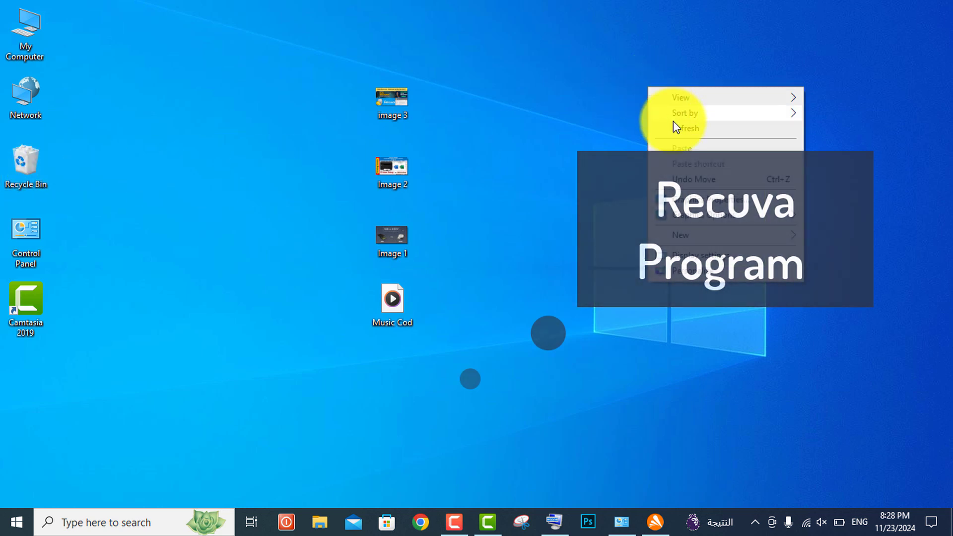
left_click(674, 125)
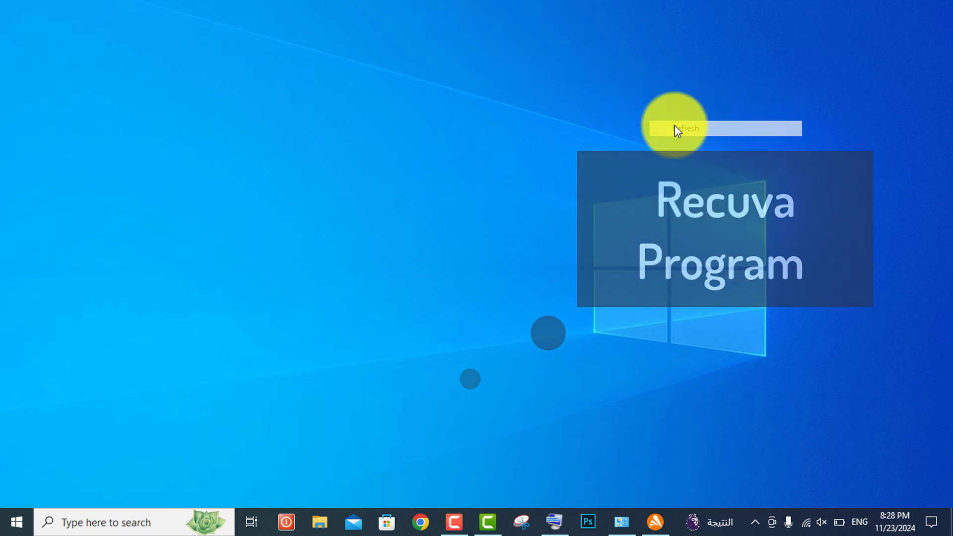
Step: Check the computer's Wi-Fi connection status
left_click(806, 519)
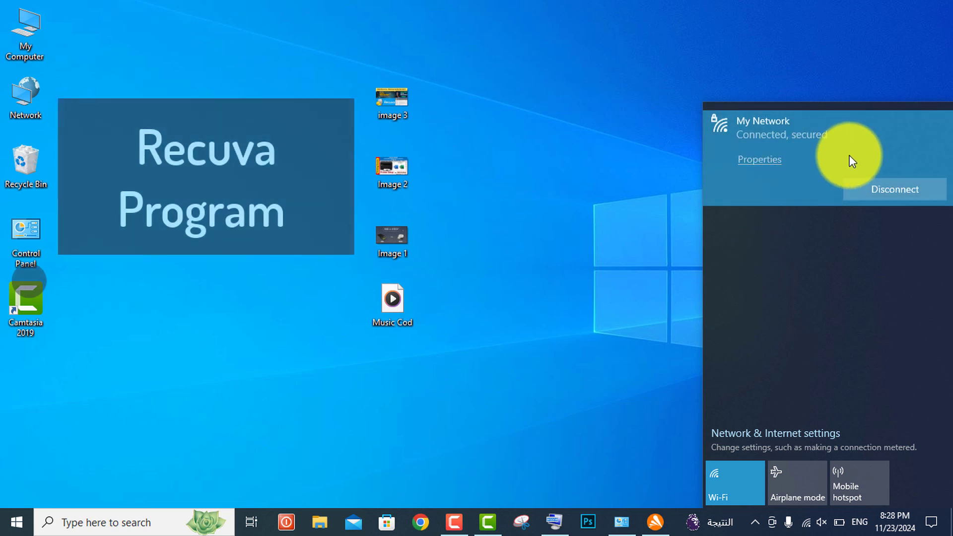
left_click(529, 149)
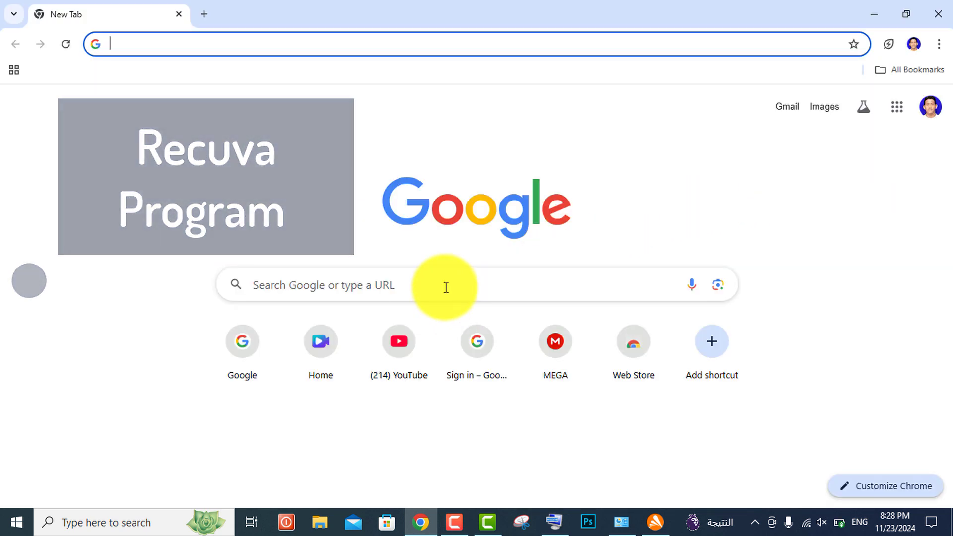
Step: Search Google for "Recuva Downlaod" and open the CCleaner result titled Recuva - Free Download
left_click(445, 289)
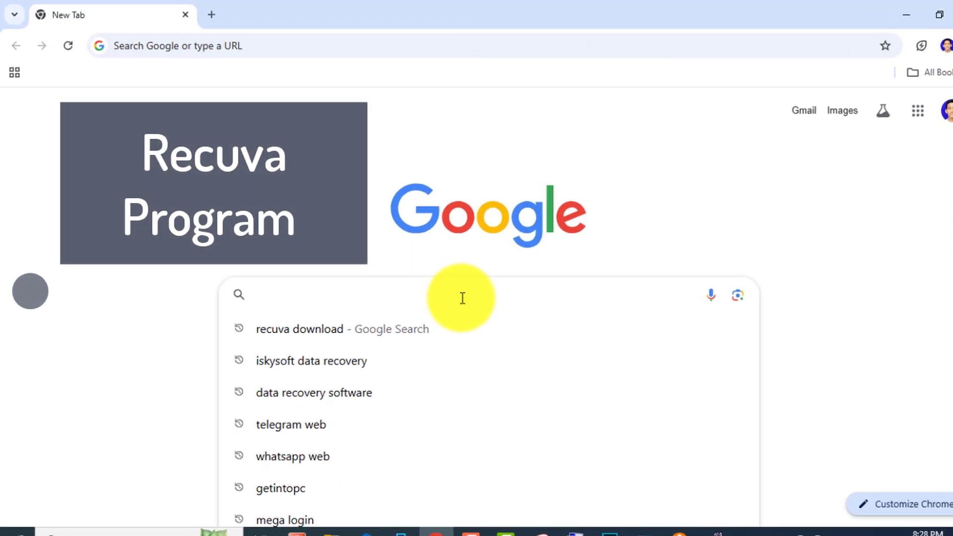
type("Recuva Downlaod")
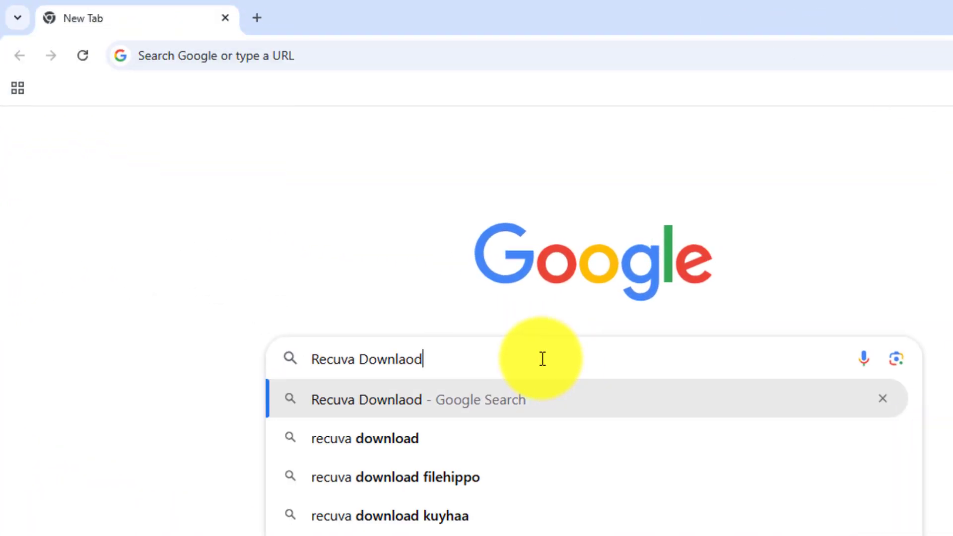
left_click_drag(449, 362, 235, 363)
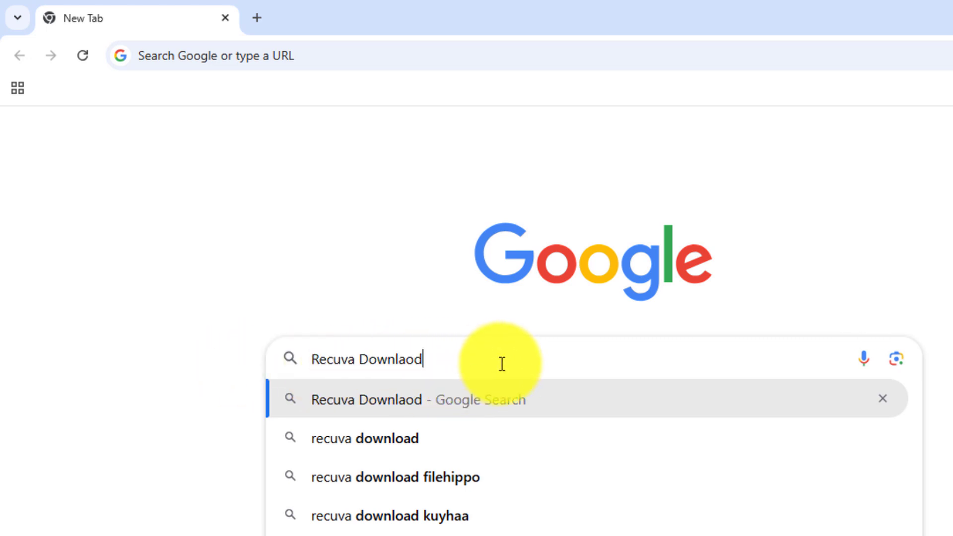
key("Return")
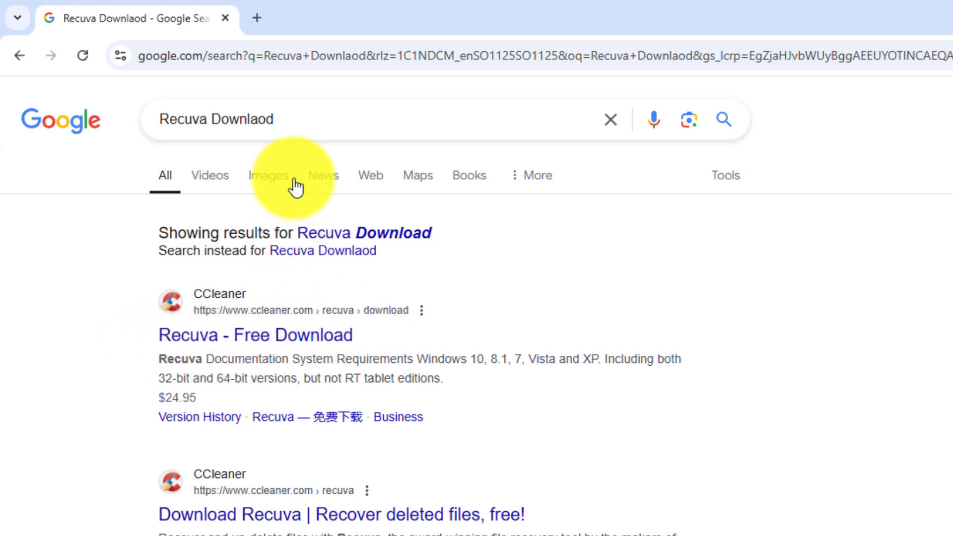
triple_click(291, 119)
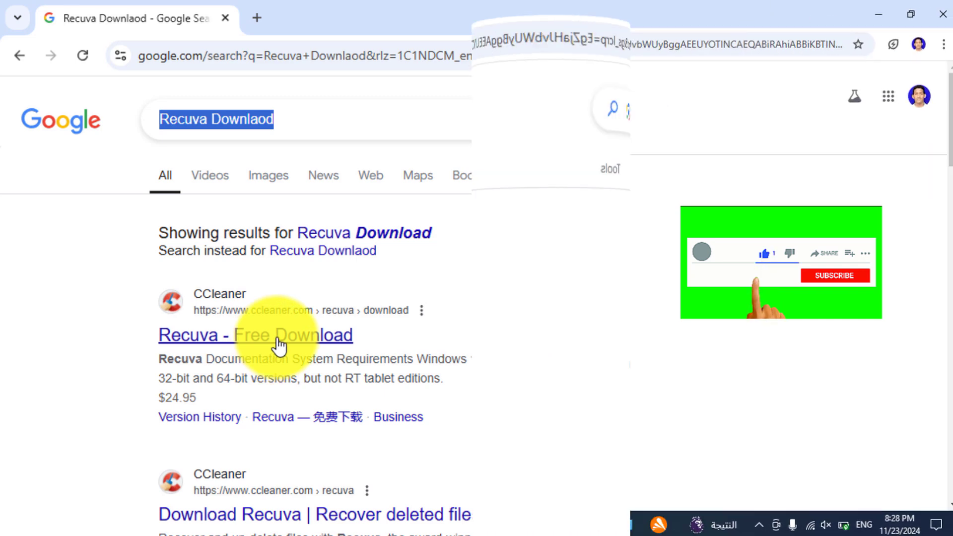
left_click(280, 346)
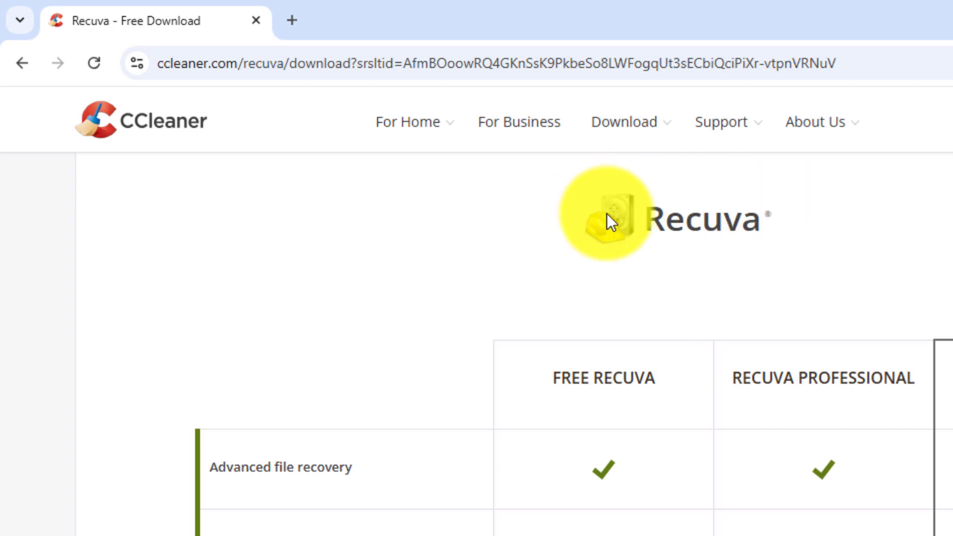
Step: Examine the features and pricing of Free Recuva and Recuva Professional in the comparison table
scroll(693, 264, "down", 5)
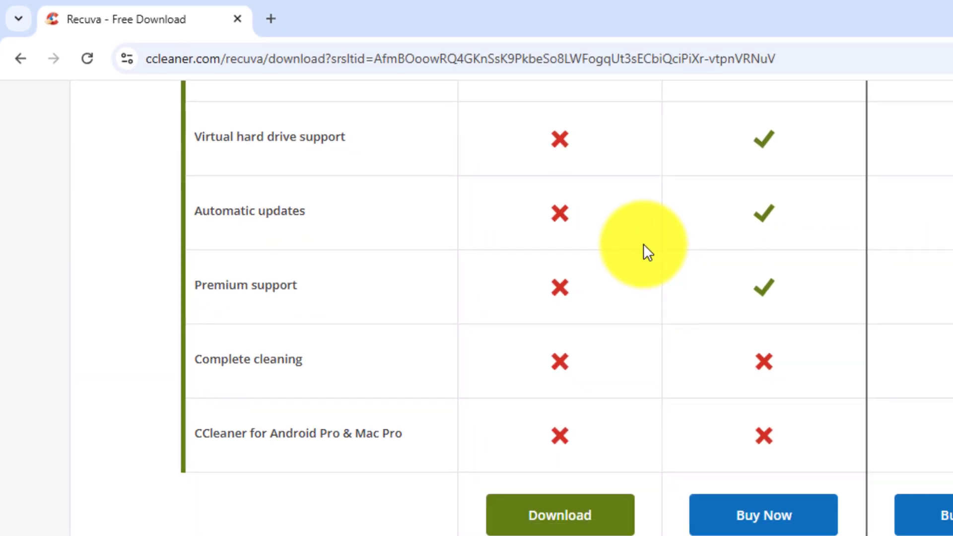
scroll(693, 263, "up", 6)
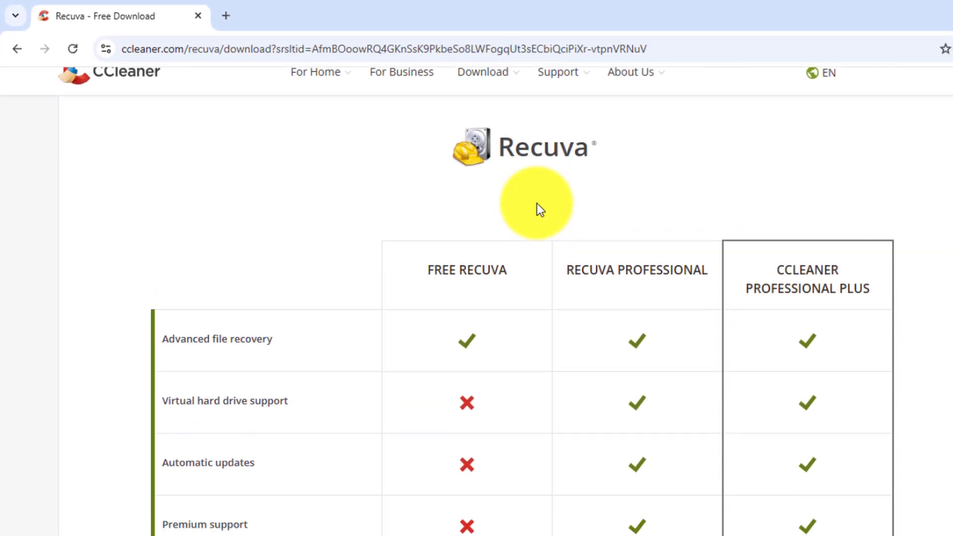
scroll(537, 204, "down", 5)
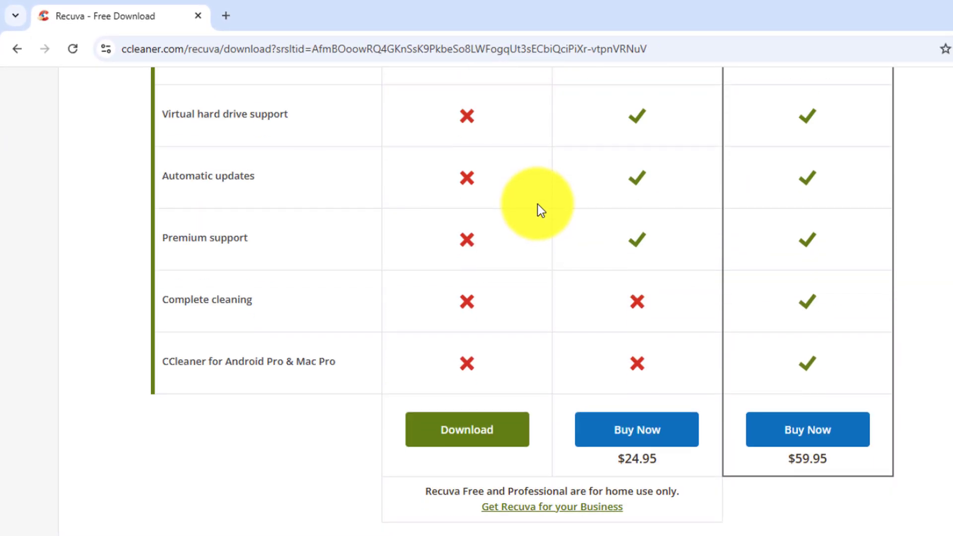
scroll(531, 228, "up", 1)
scroll(531, 228, "down", 2)
scroll(531, 229, "down", 1)
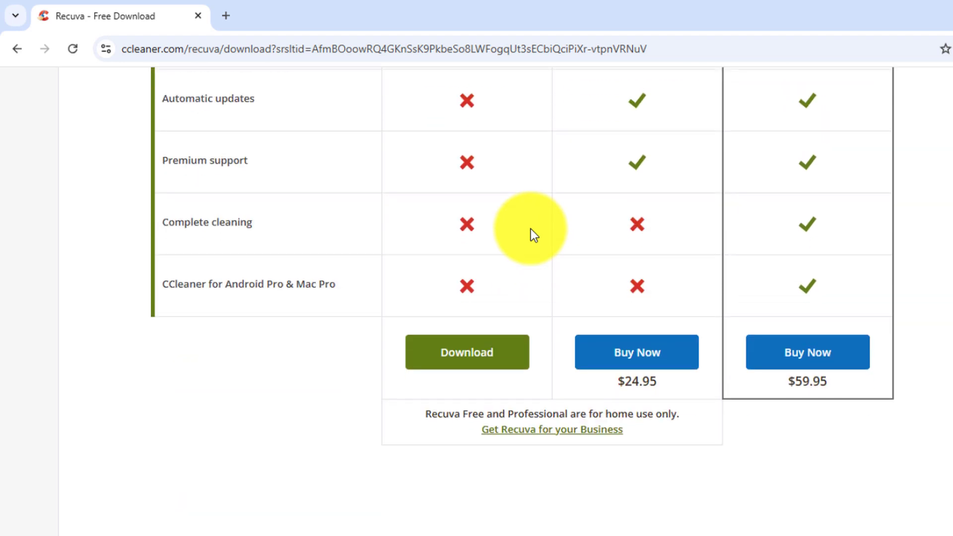
scroll(630, 347, "up", 5)
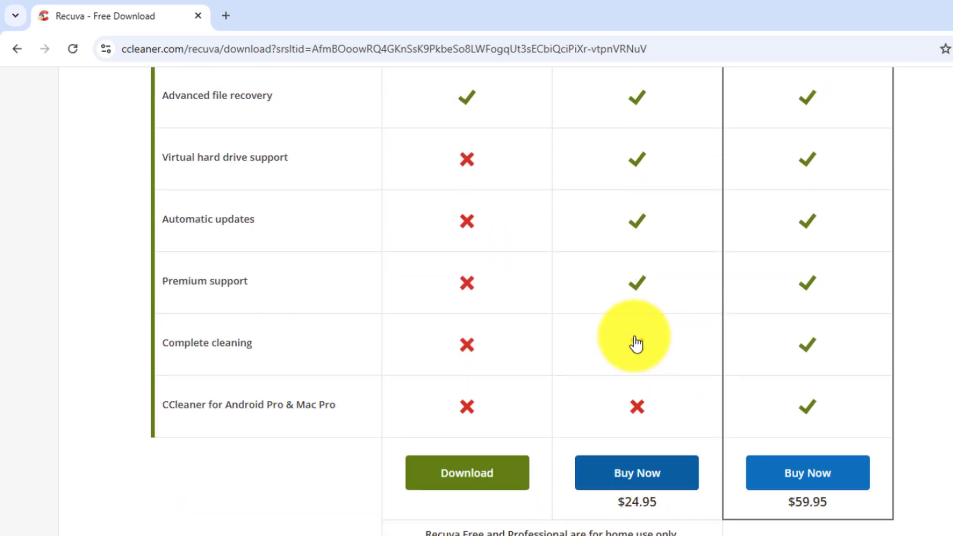
scroll(631, 334, "down", 6)
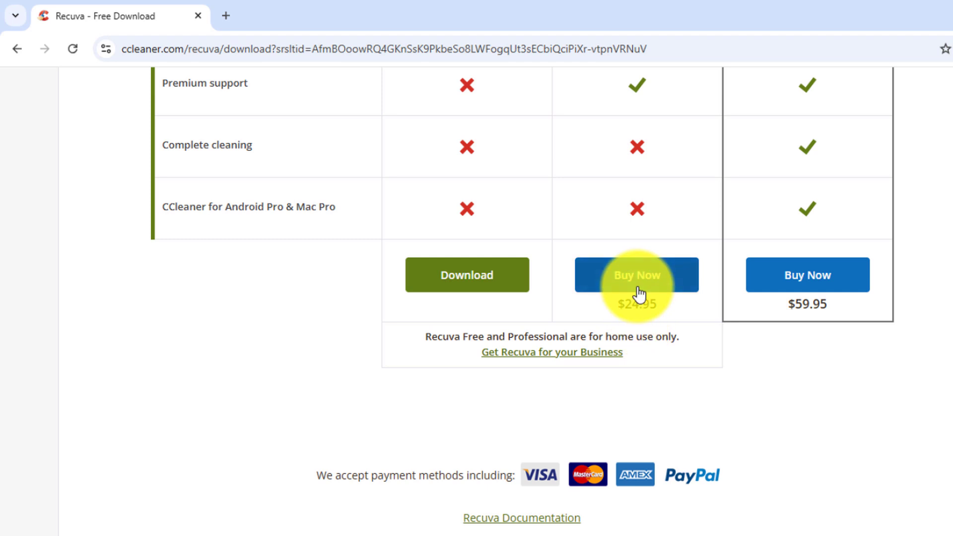
scroll(638, 293, "up", 7)
scroll(638, 293, "down", 3)
scroll(631, 288, "up", 3)
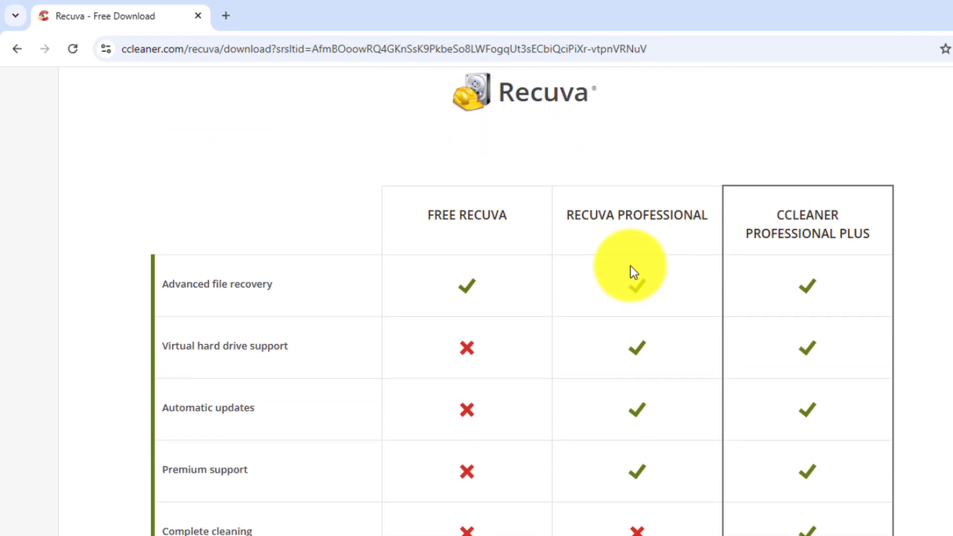
Step: Examine the features and price of CCleaner Professional Plus in the comparison table
scroll(658, 237, "down", 5)
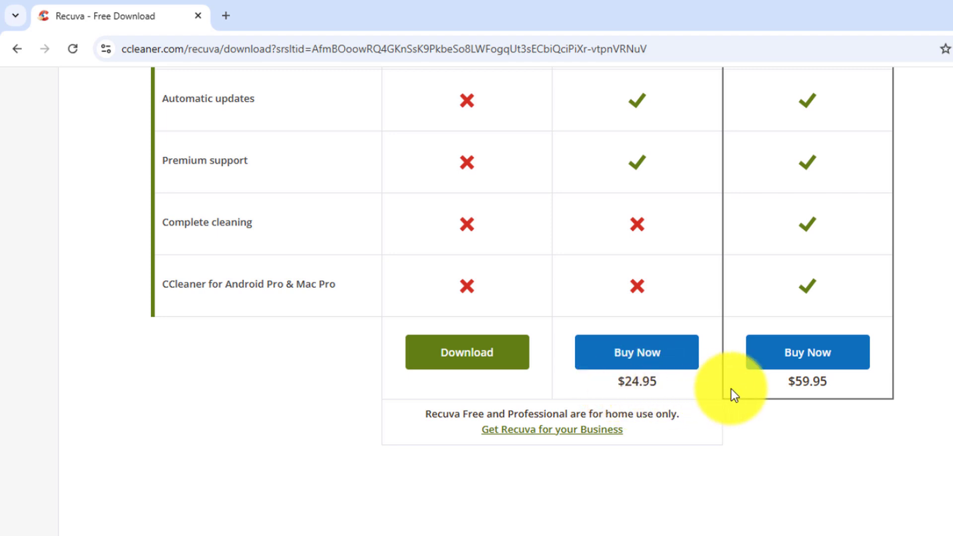
scroll(791, 384, "up", 5)
scroll(790, 382, "down", 1)
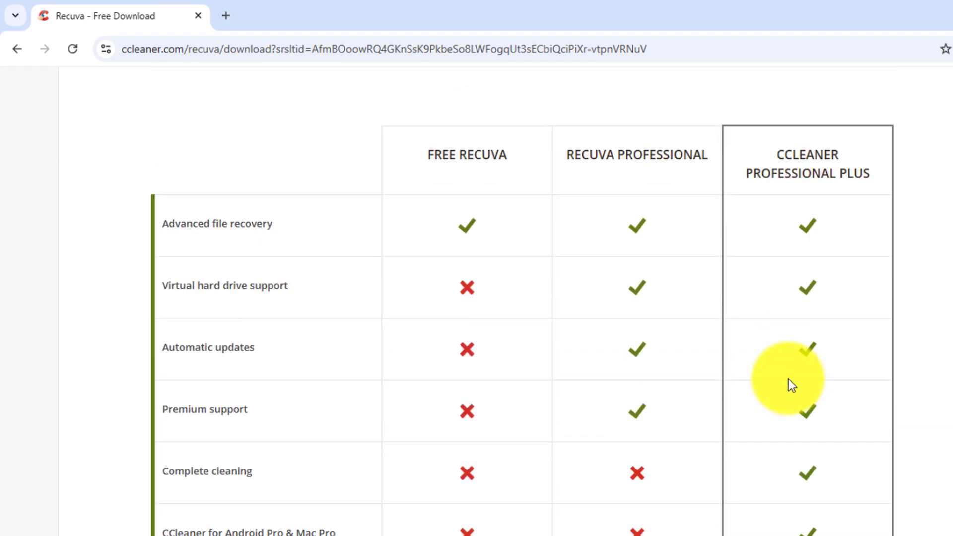
scroll(782, 304, "down", 3)
scroll(782, 304, "up", 6)
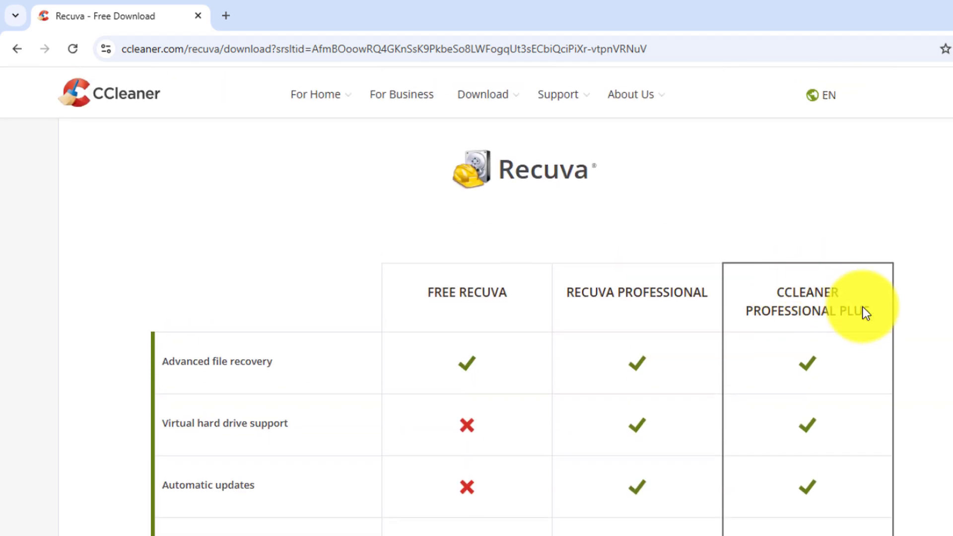
scroll(855, 317, "down", 5)
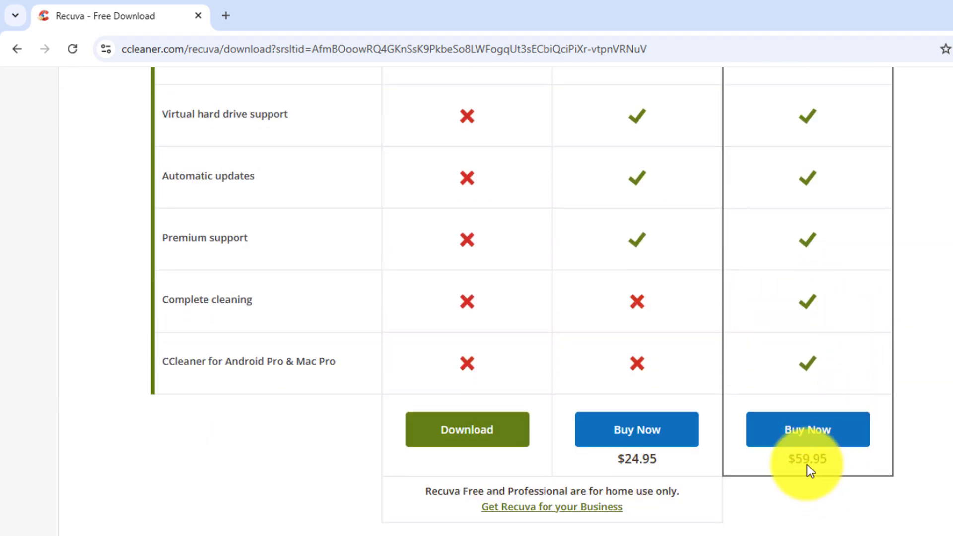
scroll(704, 350, "up", 4)
scroll(675, 340, "up", 2)
scroll(674, 339, "down", 6)
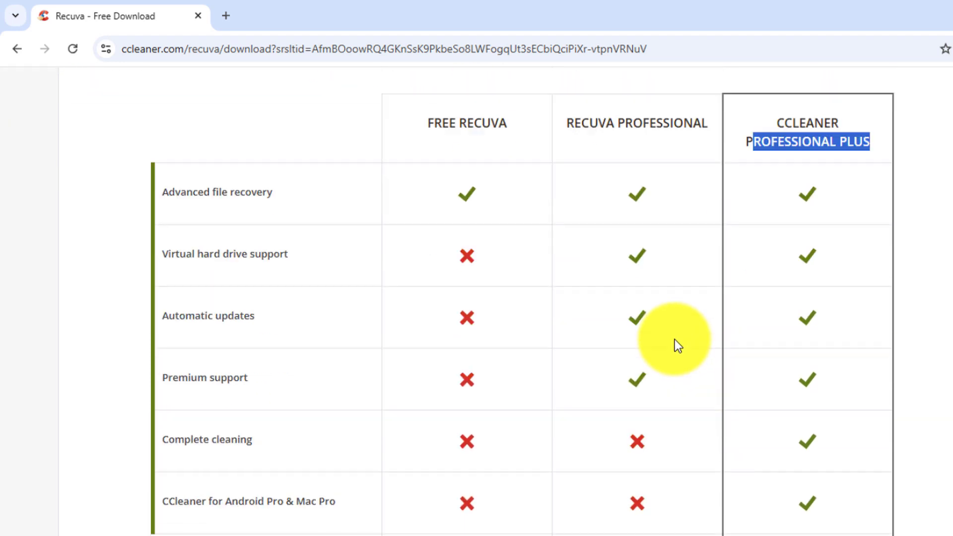
Step: Download the Free Recuva edition and check the installer in the browser's recent download history
scroll(507, 362, "up", 2)
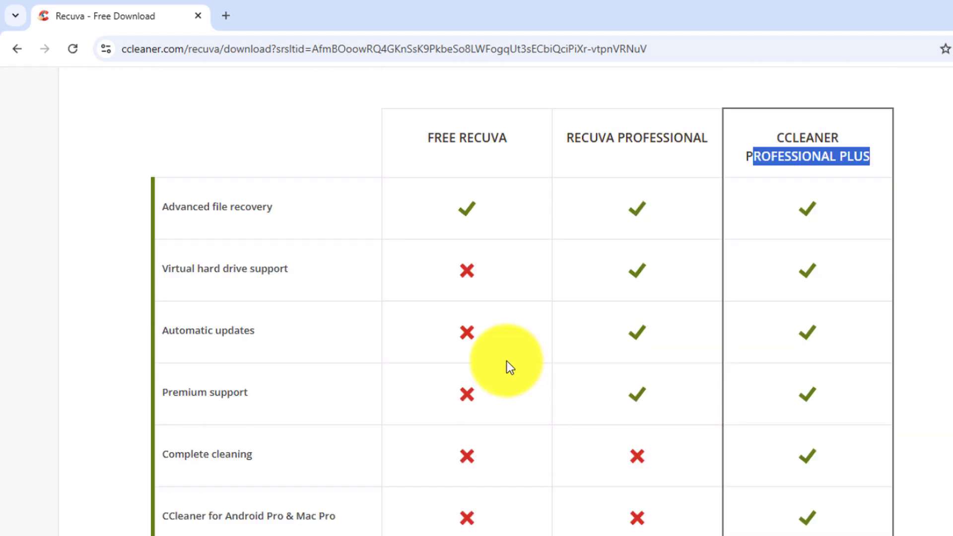
scroll(507, 361, "down", 1)
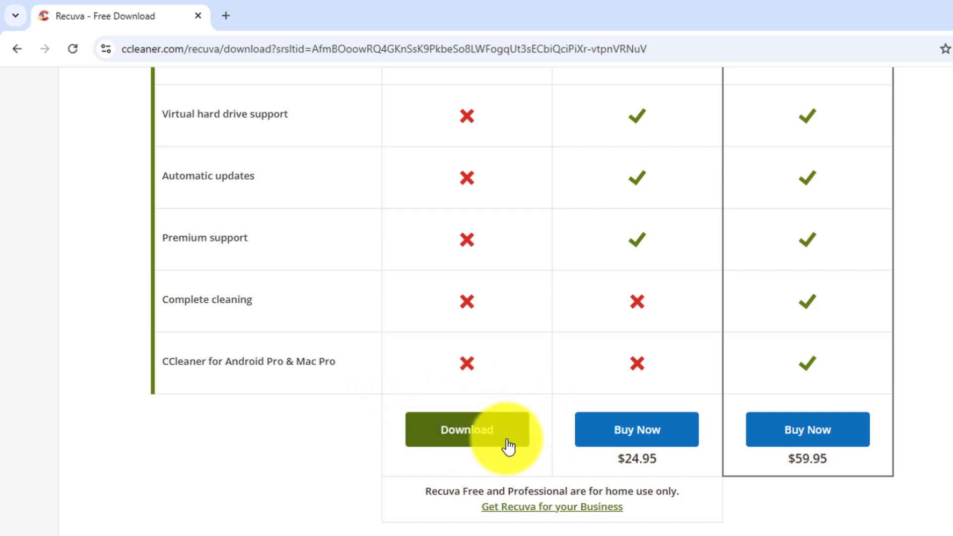
scroll(475, 285, "up", 3)
scroll(474, 280, "down", 5)
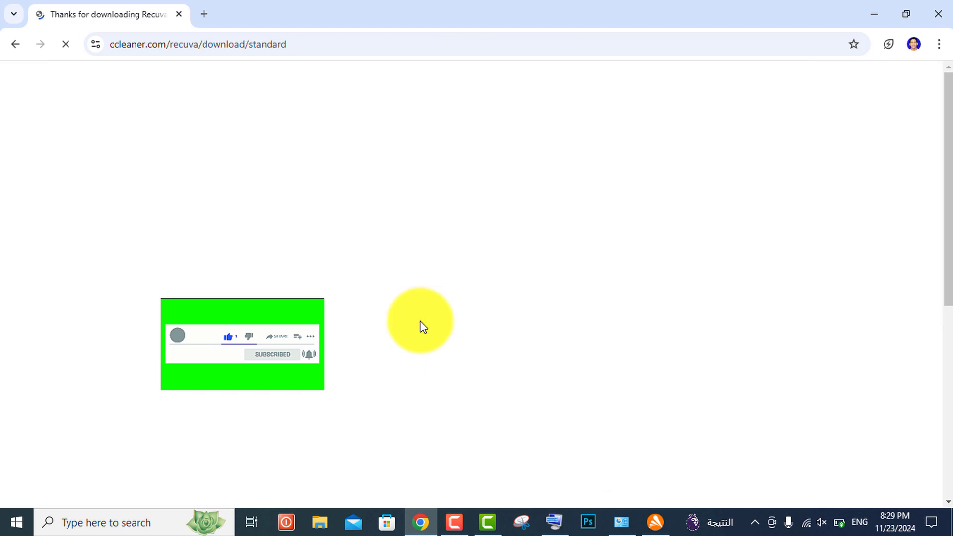
scroll(501, 296, "down", 4)
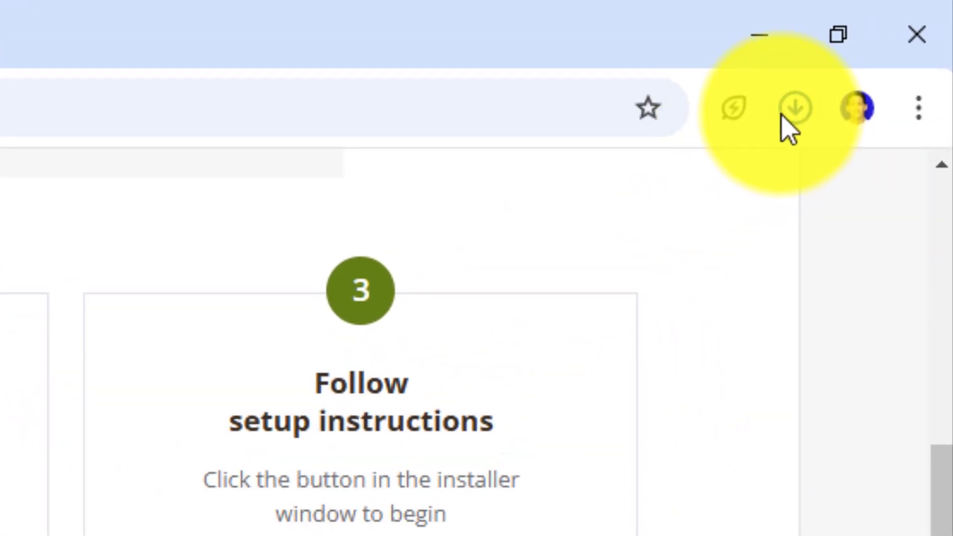
left_click(789, 113)
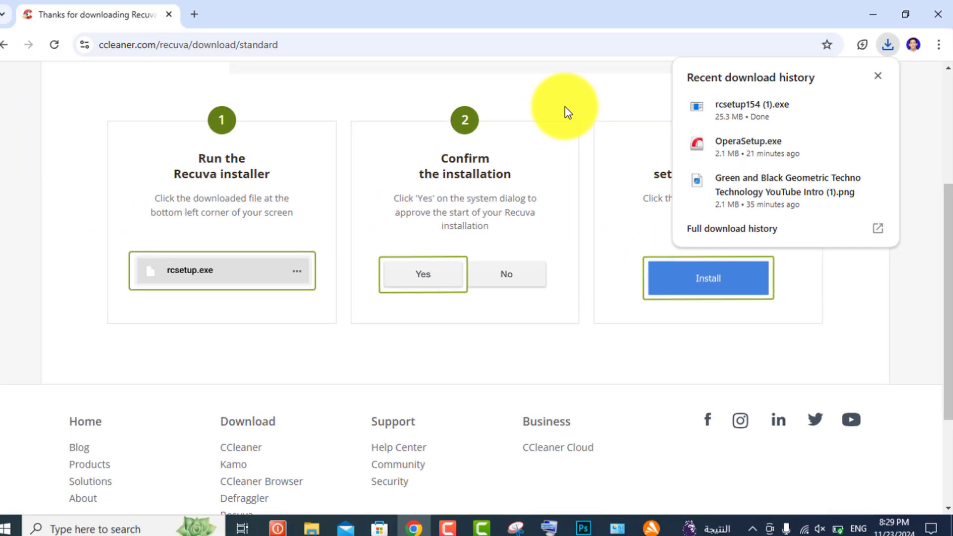
left_click(9, 257)
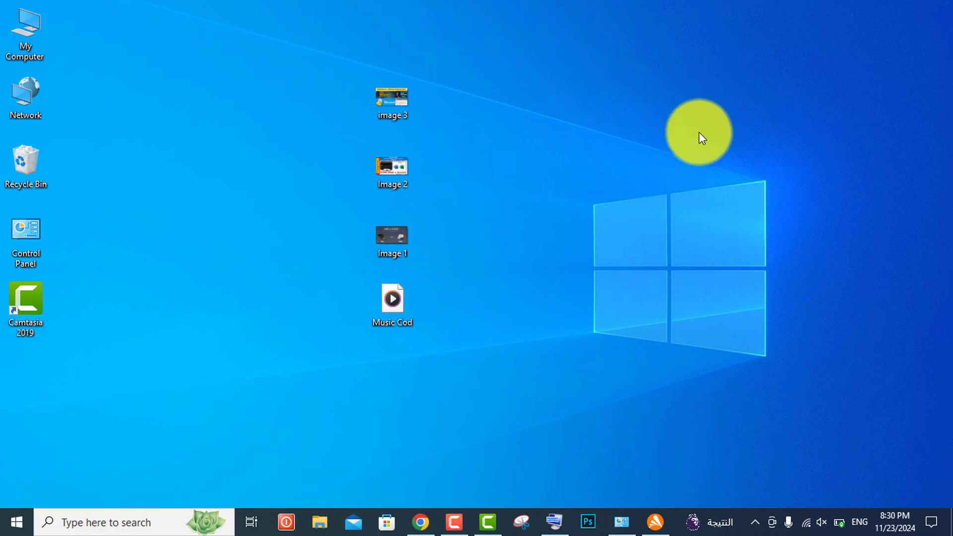
Step: Refresh the desktop and open the Downloads folder in File Explorer
right_click(685, 111)
left_click(709, 155)
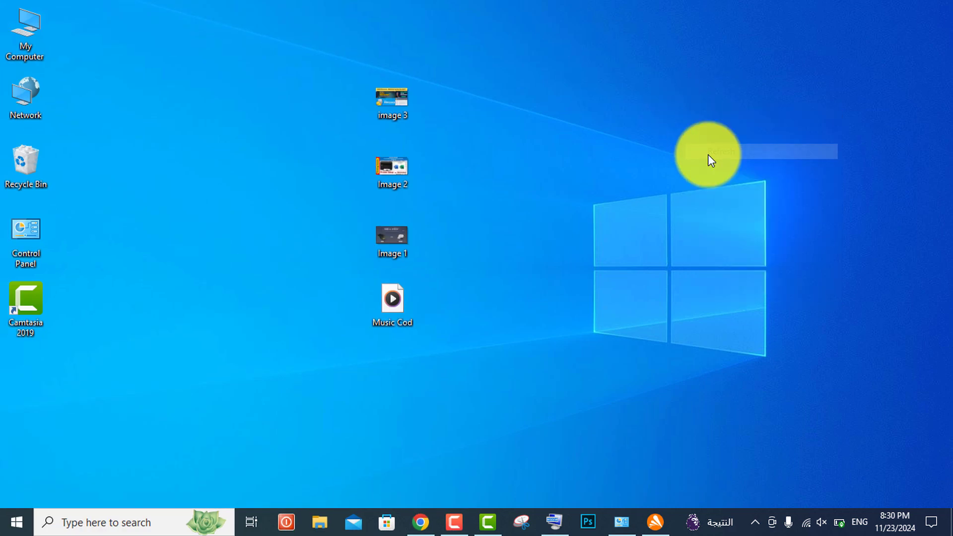
key("super+e")
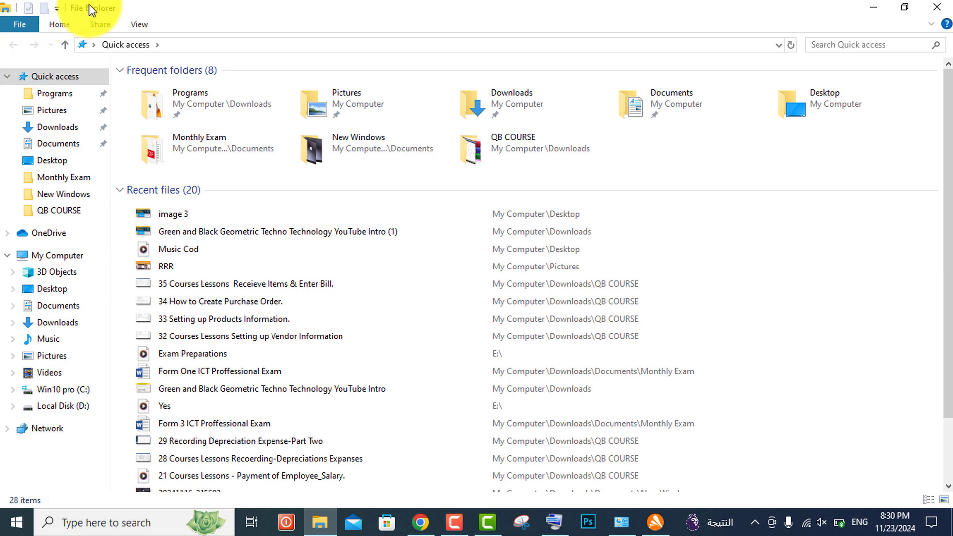
left_click(58, 322)
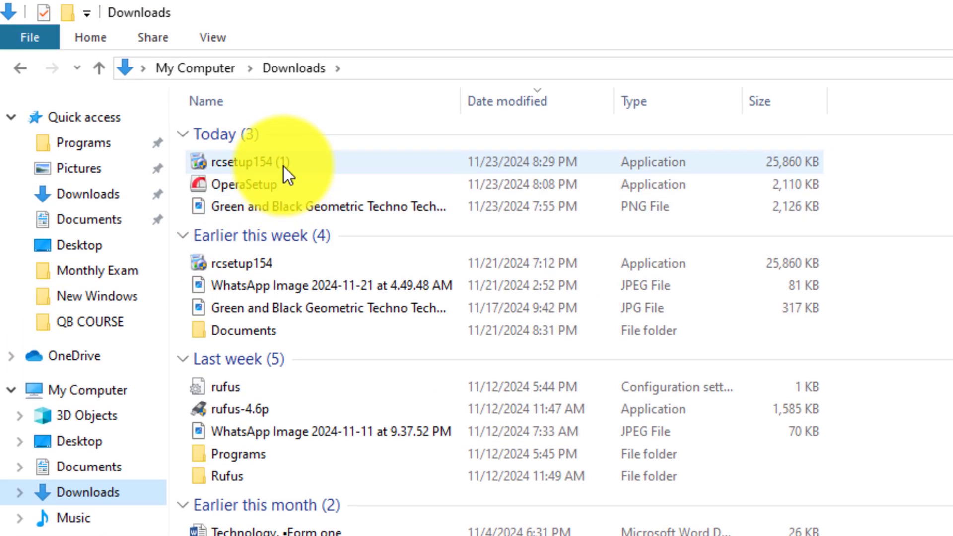
Step: Run the rcsetup154 (1) installer as administrator
left_click(284, 166)
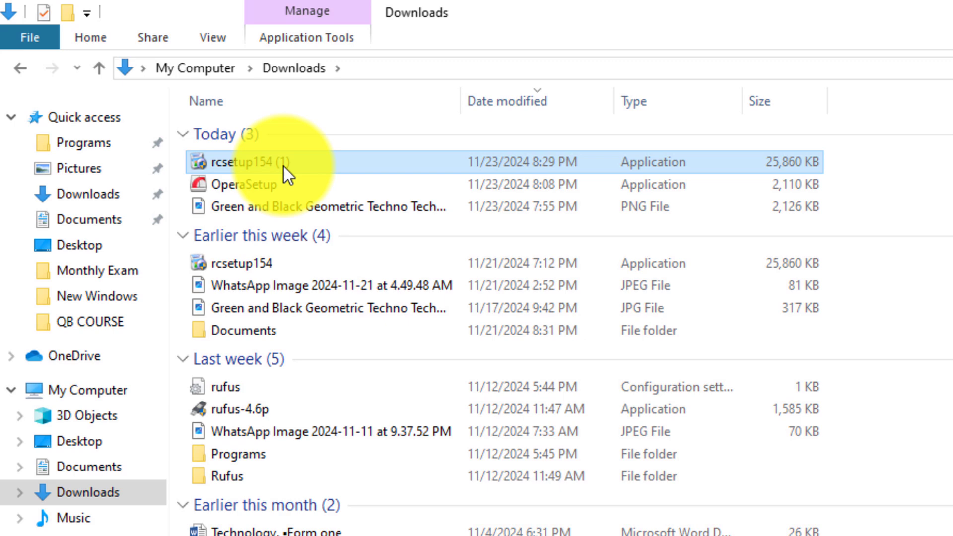
right_click(490, 162)
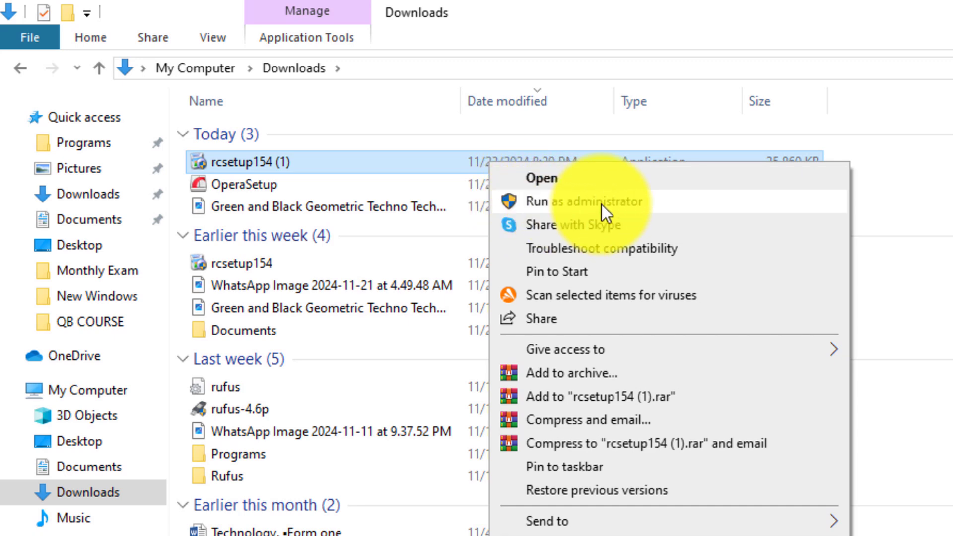
left_click(663, 203)
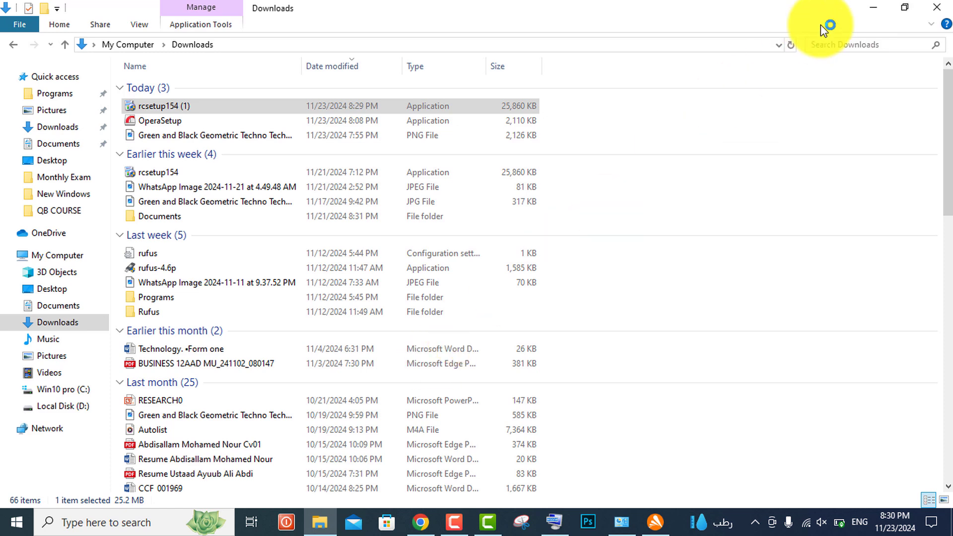
Step: Minimize the Downloads folder window and refresh the desktop
left_click(872, 7)
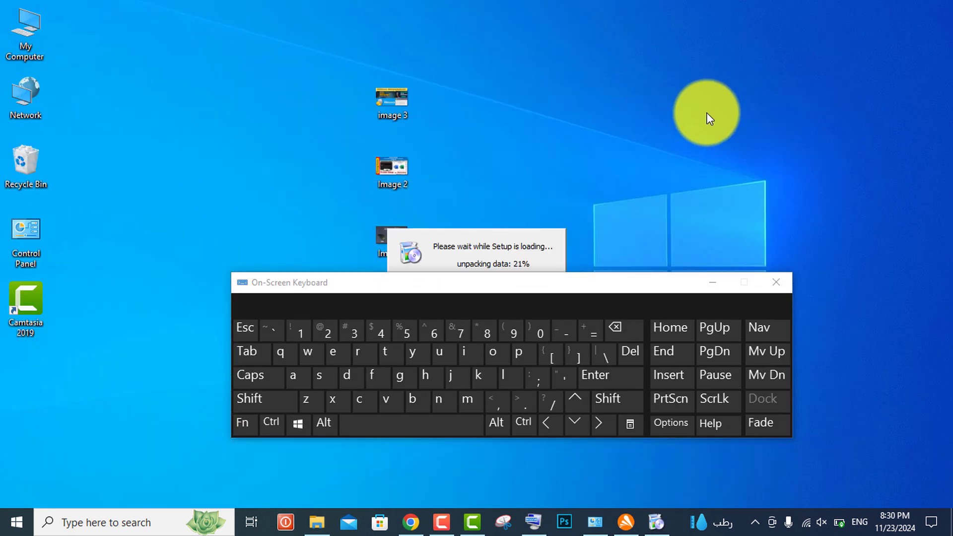
right_click(693, 97)
left_click(719, 140)
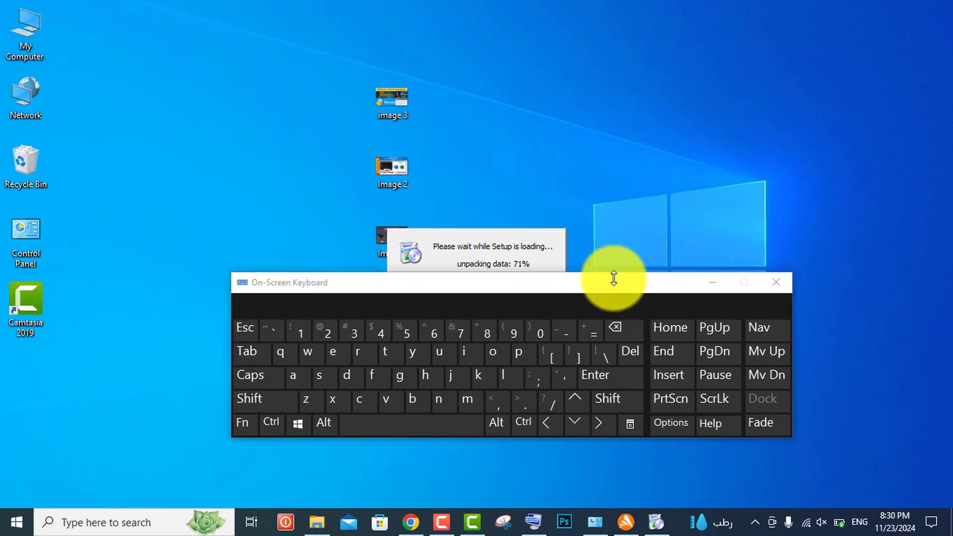
Step: Move the On-Screen Keyboard off the setup loading window and minimize it, and refresh the desktop
left_click_drag(612, 278, 617, 310)
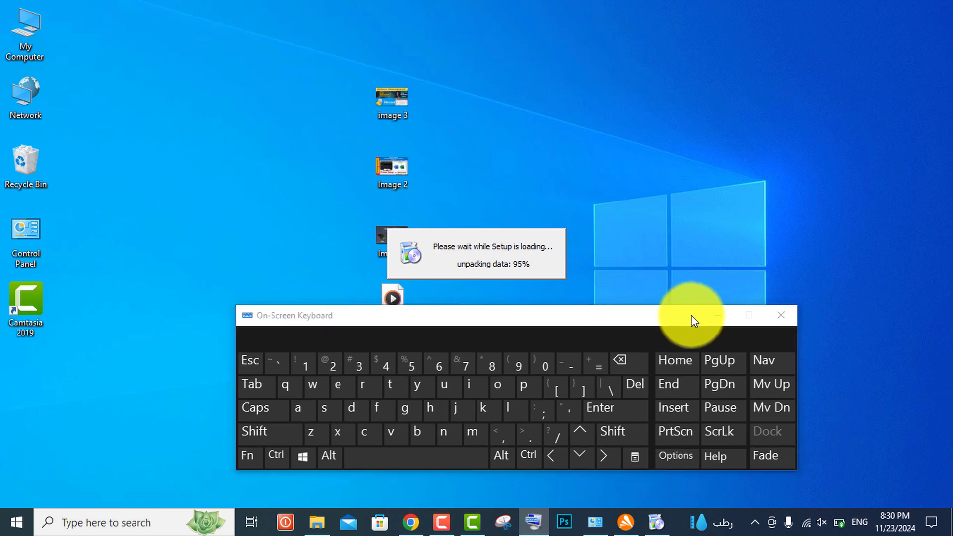
left_click(718, 309)
right_click(685, 104)
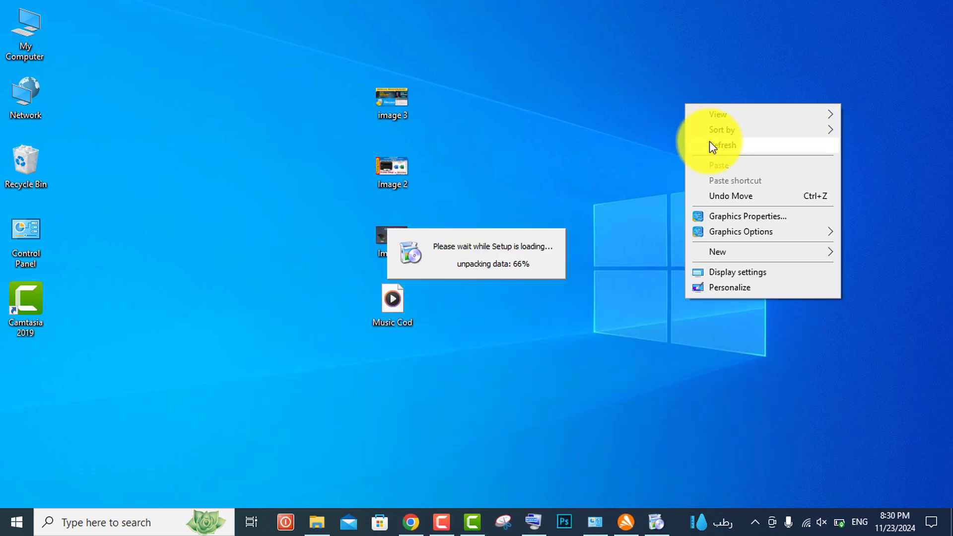
left_click(710, 142)
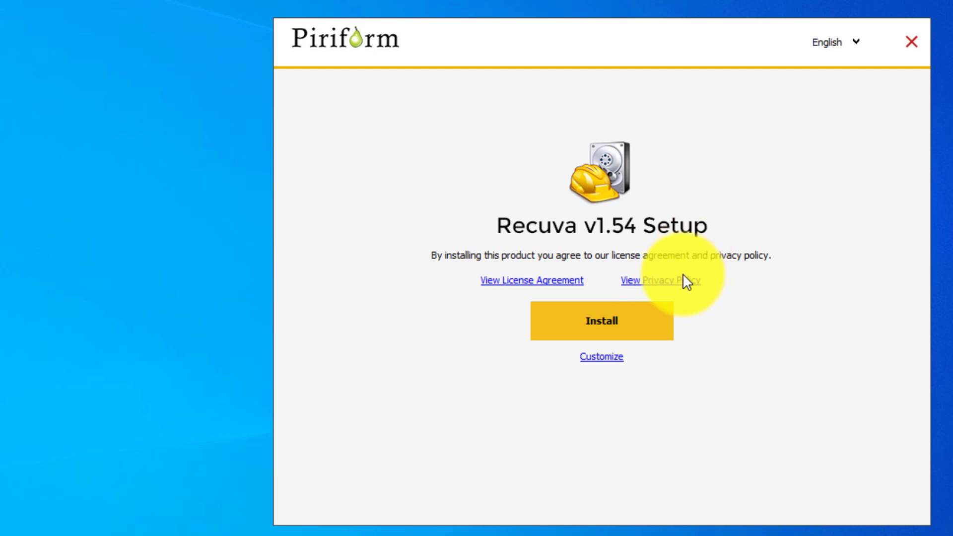
Step: Install Recuva v1.54 with the default settings and run it from the completed setup window, leaving View release notes enabled
left_click(636, 332)
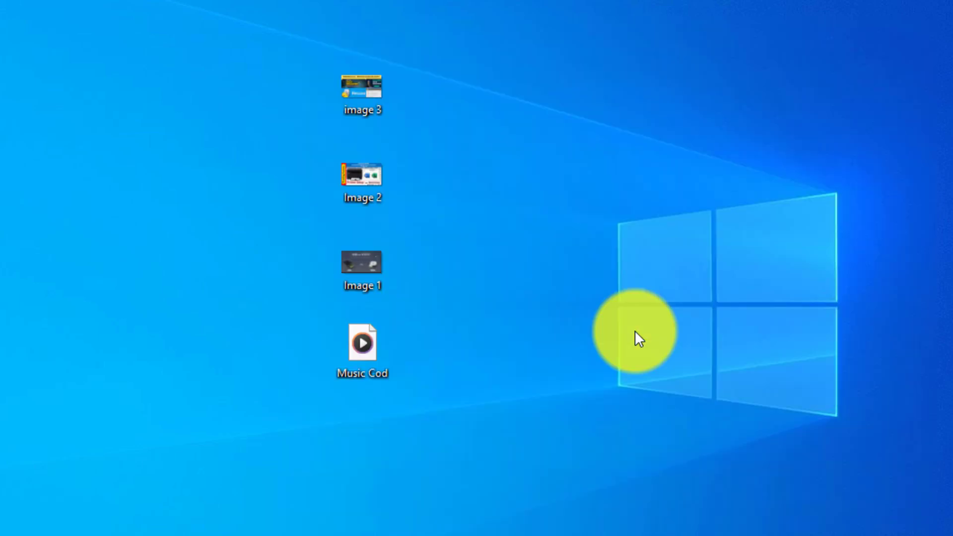
left_click_drag(617, 40, 541, 47)
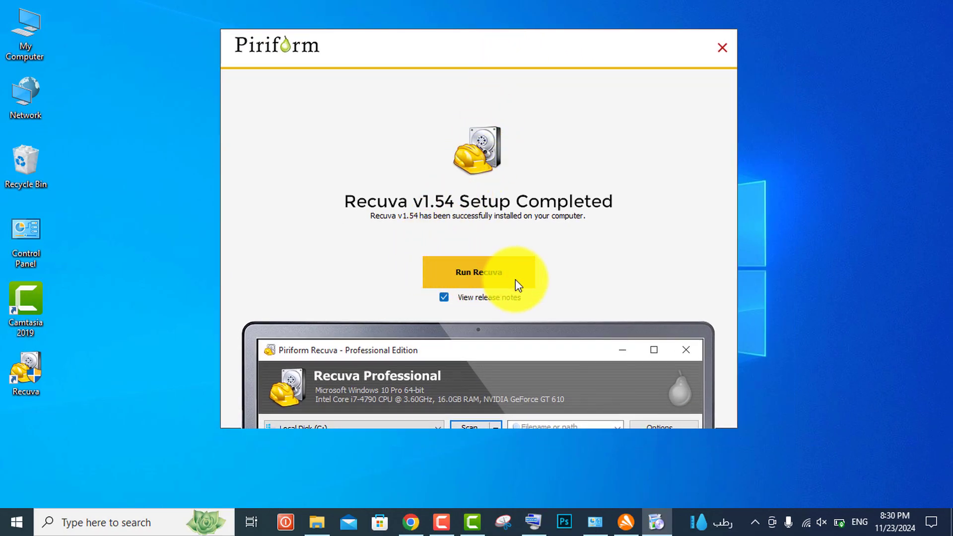
left_click(485, 279)
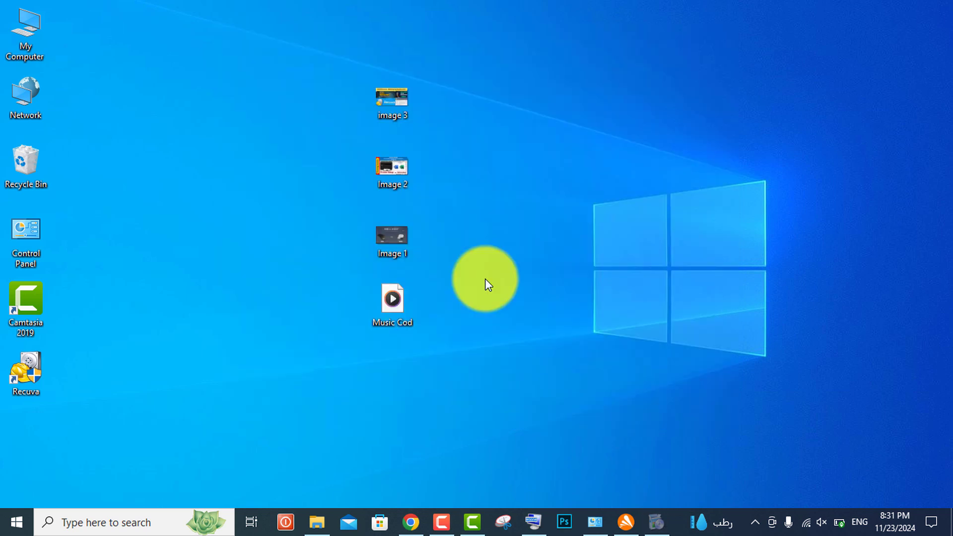
Step: Close the browser window showing the Recuva release notes page
right_click(582, 104)
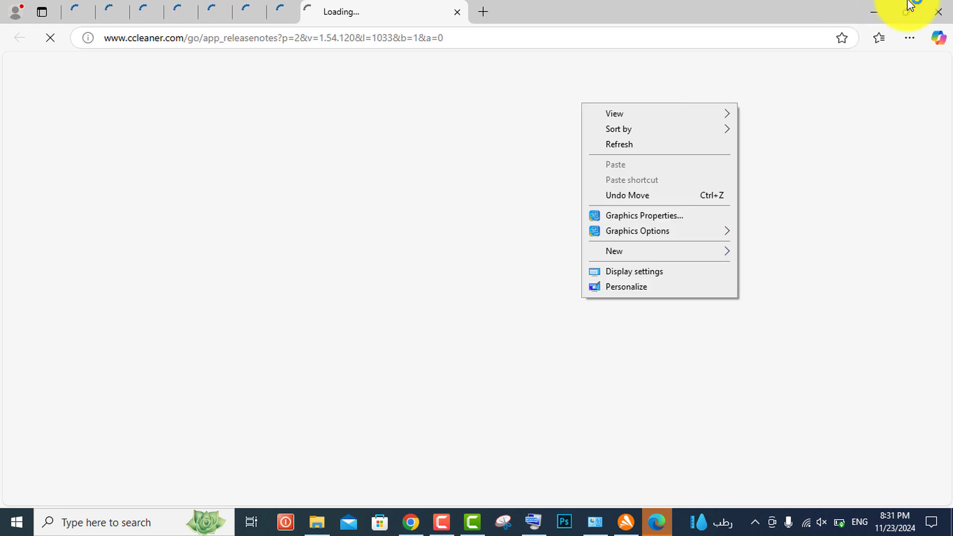
left_click(937, 12)
right_click(648, 91)
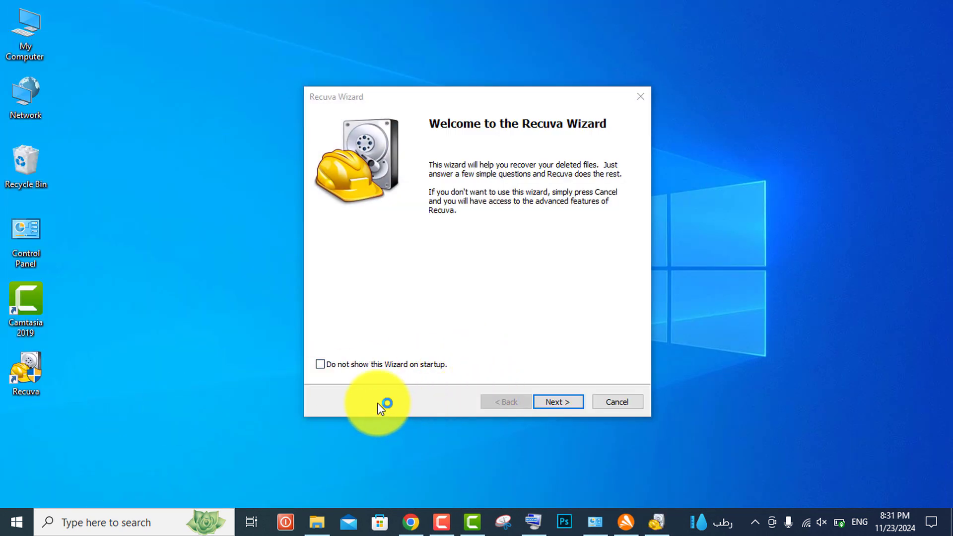
Step: Cancel the Recuva Wizard and close the main Recuva window, returning to a refreshed desktop
left_click(616, 402)
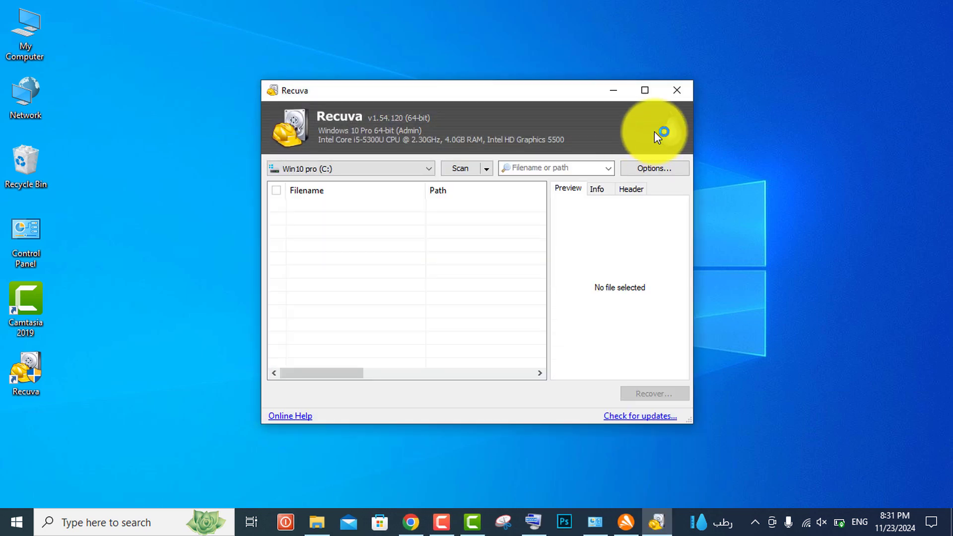
left_click(676, 92)
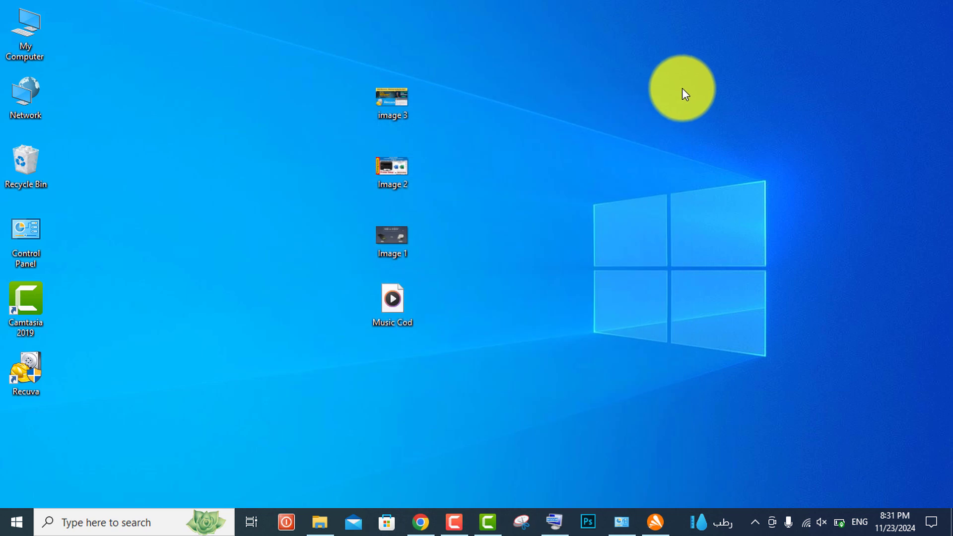
right_click(682, 88)
left_click(697, 127)
Step: Move the Recuva desktop shortcut to the right of the image 3 file and refresh the desktop
left_click_drag(35, 366, 487, 297)
left_click_drag(558, 93, 557, 94)
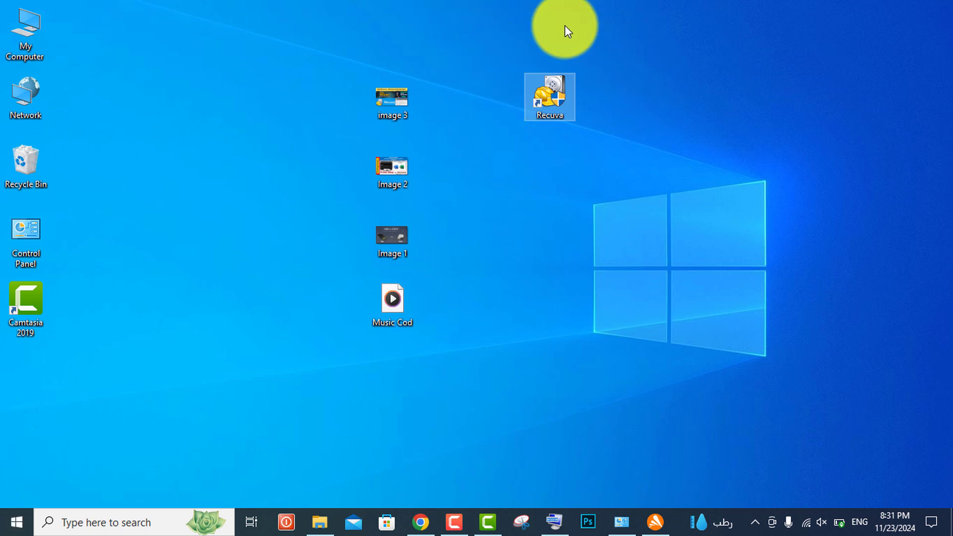
left_click(474, 175)
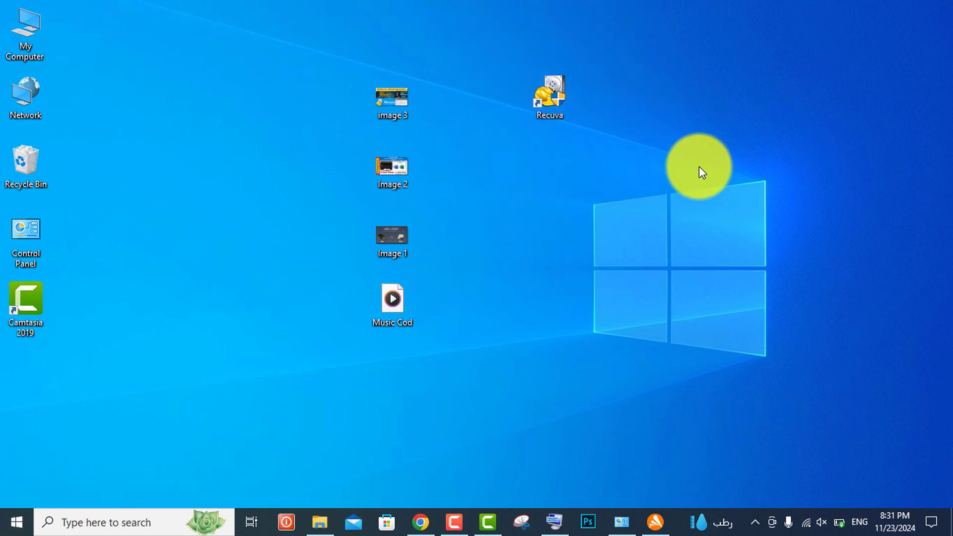
right_click(699, 167)
left_click(725, 205)
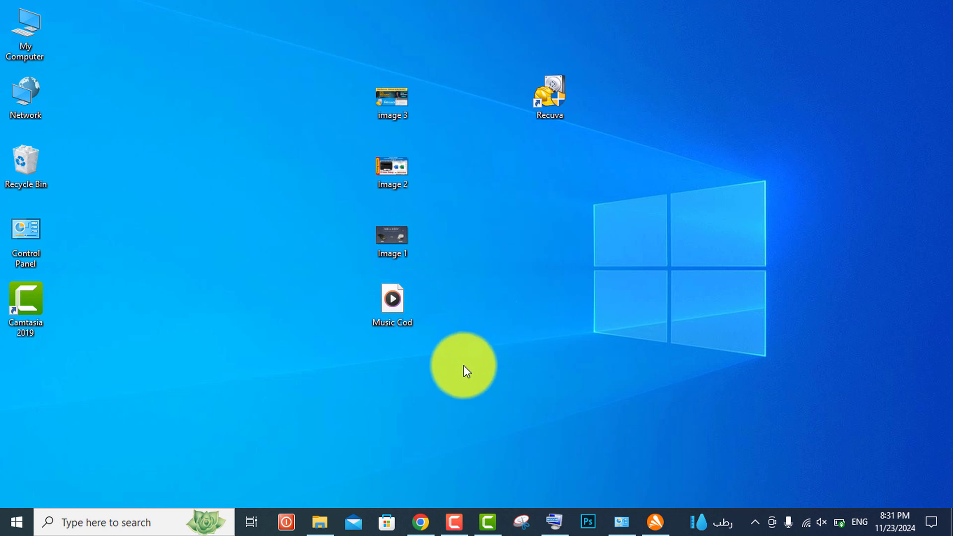
left_click_drag(460, 362, 382, 77)
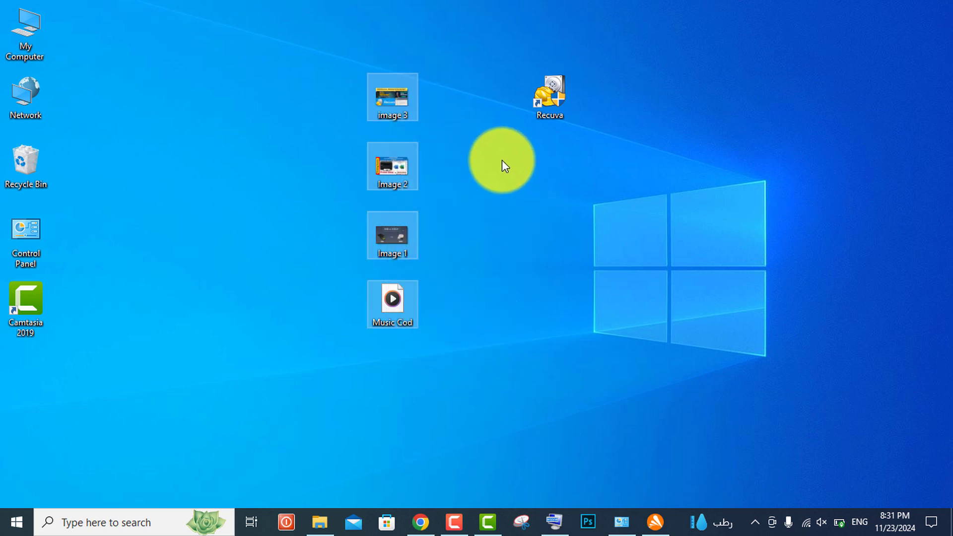
left_click(467, 166)
left_click_drag(443, 324, 408, 101)
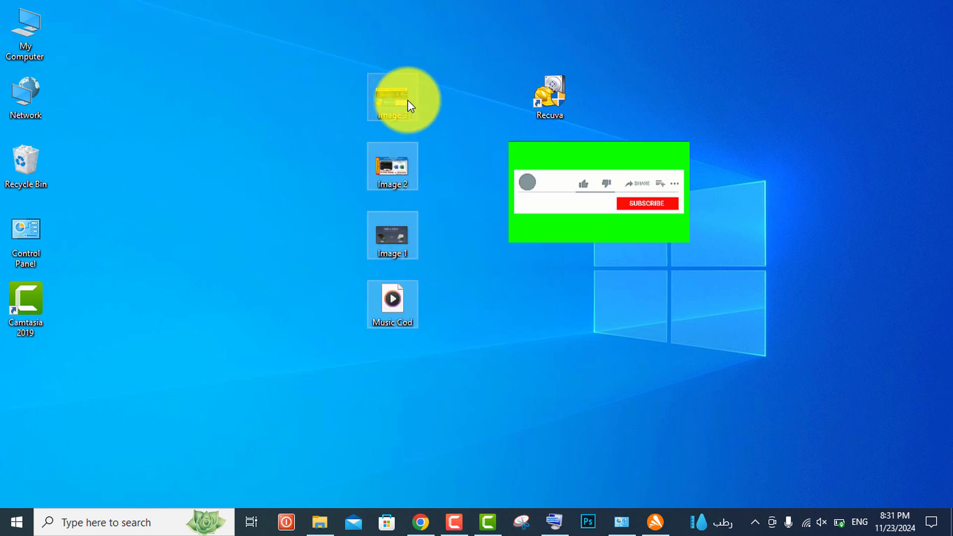
left_click(387, 330)
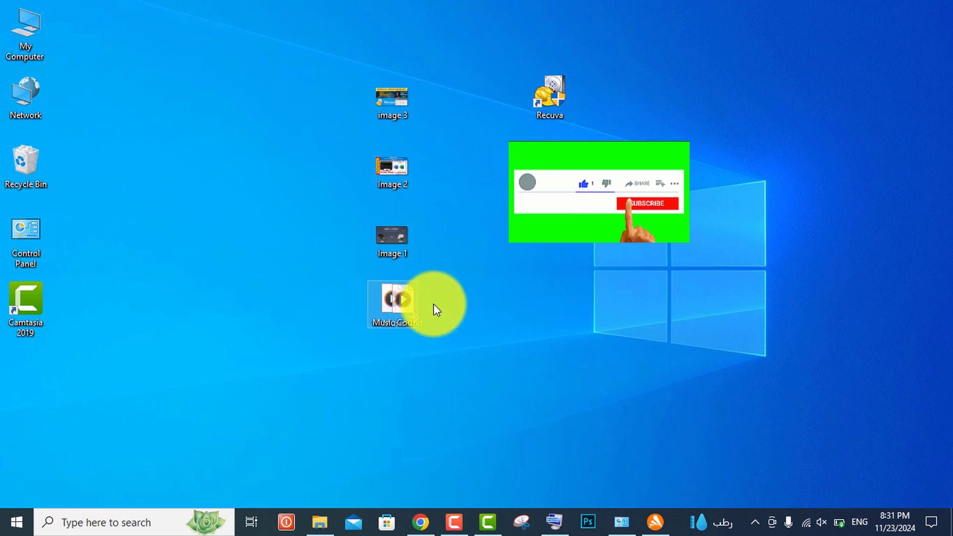
left_click_drag(433, 304, 647, 313)
left_click_drag(527, 305, 391, 319)
left_click_drag(385, 247, 406, 222)
left_click_drag(395, 180, 402, 178)
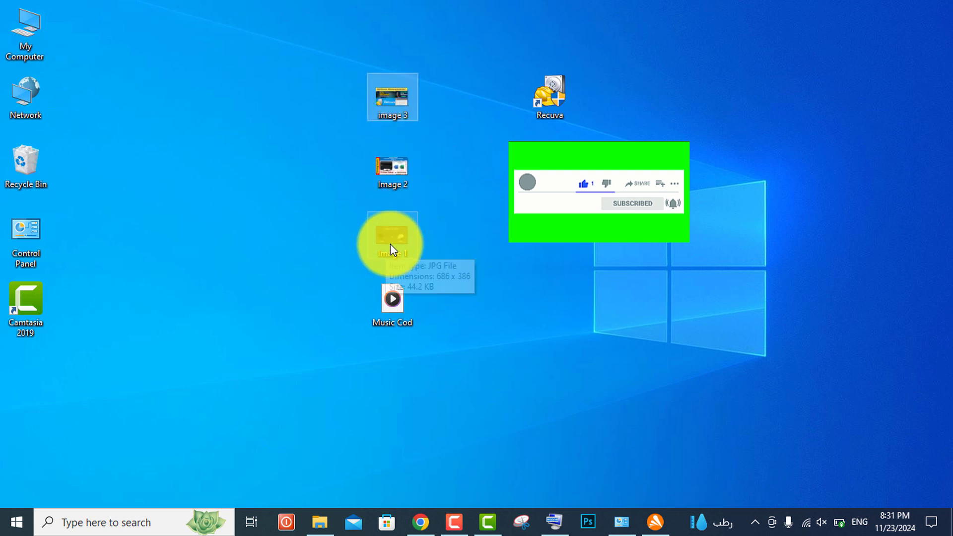
left_click(394, 241)
left_click(394, 182)
left_click(393, 102)
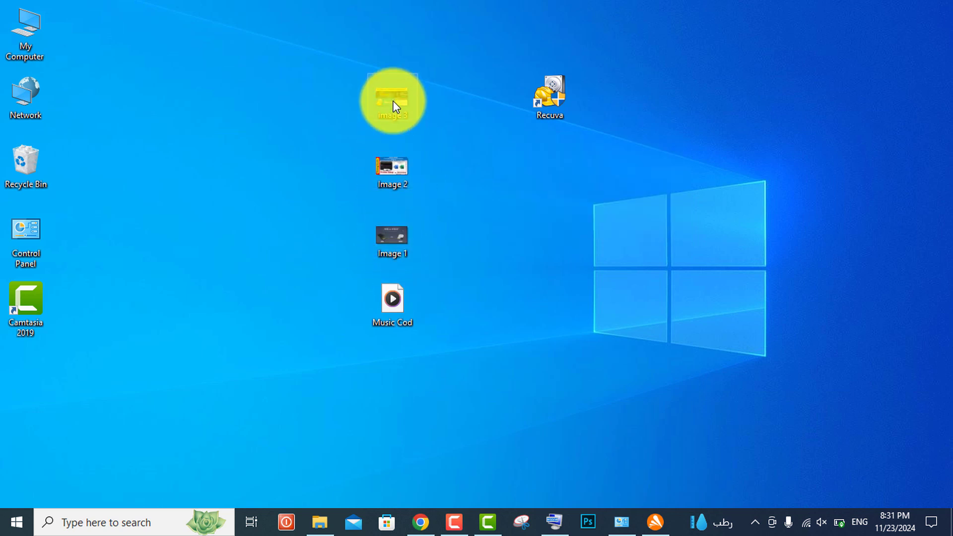
Step: Refresh the desktop and permanently delete the image 3, Image 2, Image 1 and Music Cod files, bypassing the Recycle Bin
right_click(625, 207)
left_click(648, 242)
right_click(666, 235)
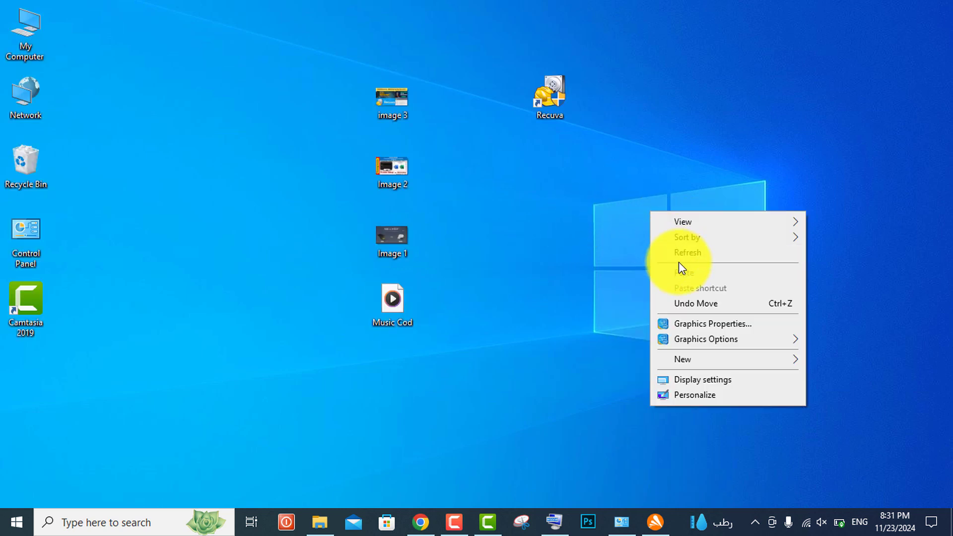
left_click(680, 254)
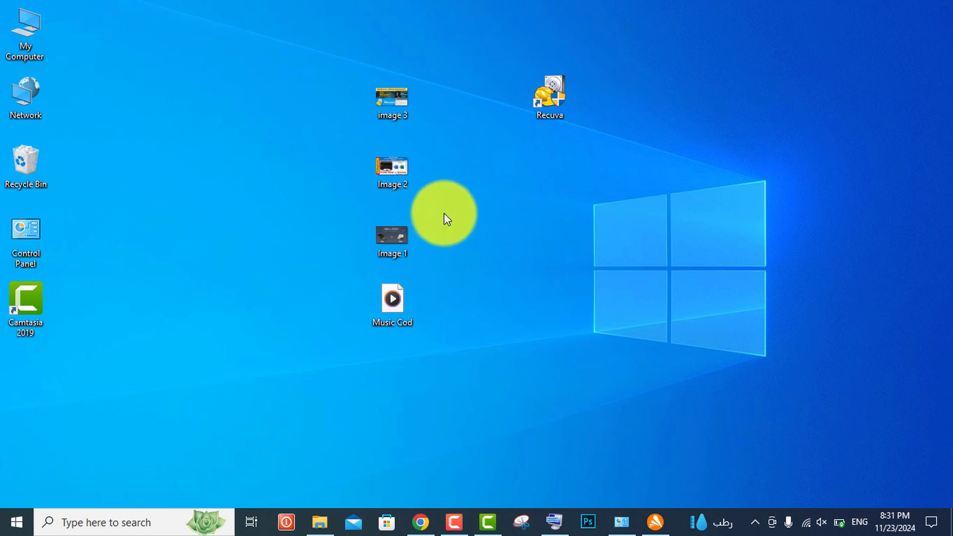
left_click_drag(417, 140, 392, 94)
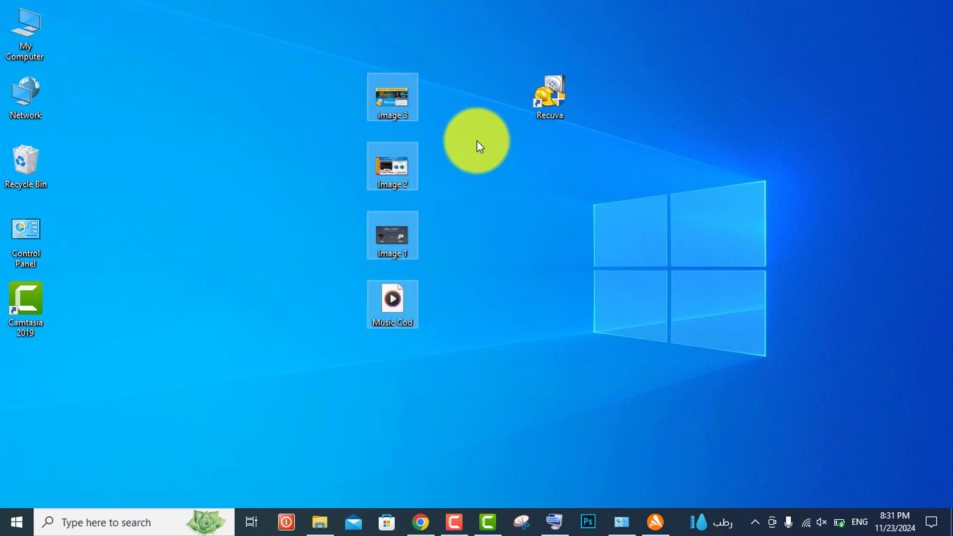
key("shift+Delete")
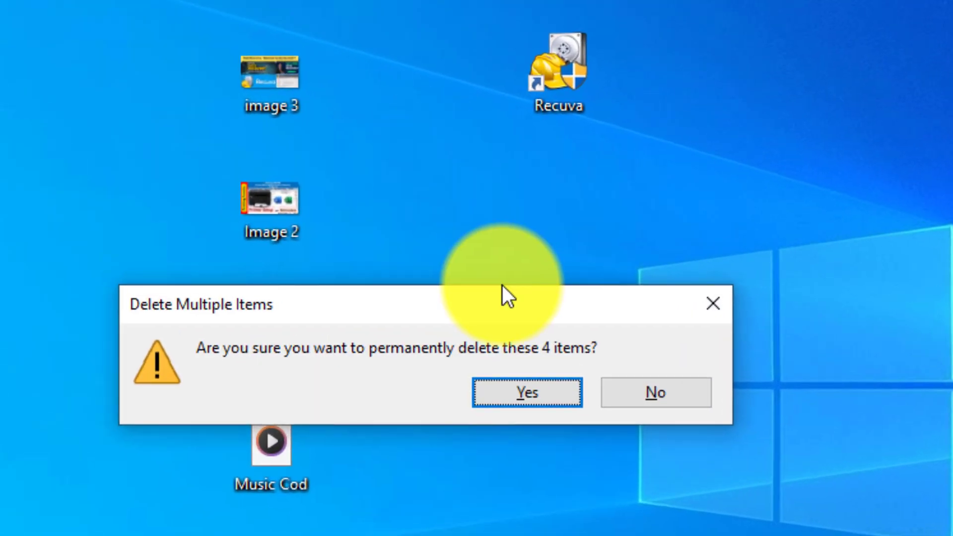
left_click_drag(502, 287, 557, 242)
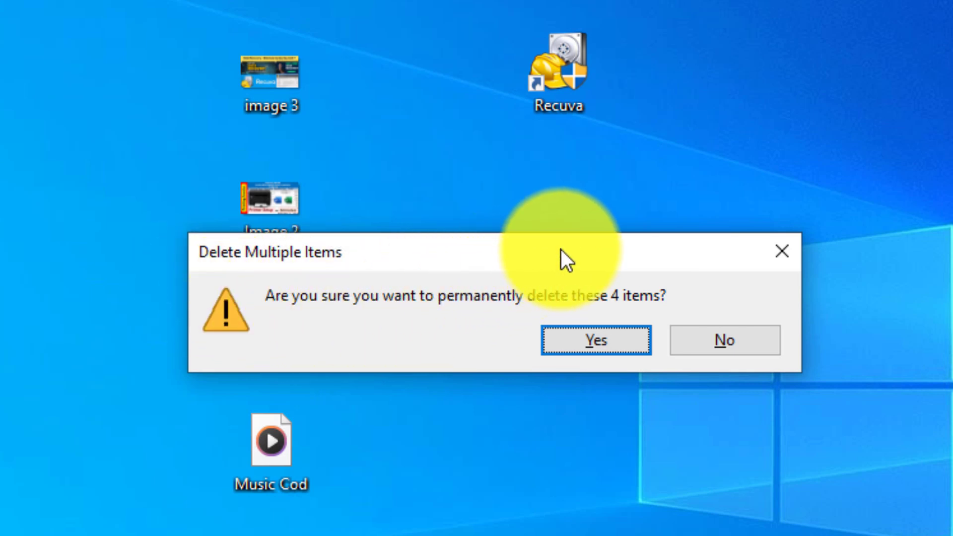
left_click_drag(561, 249, 587, 229)
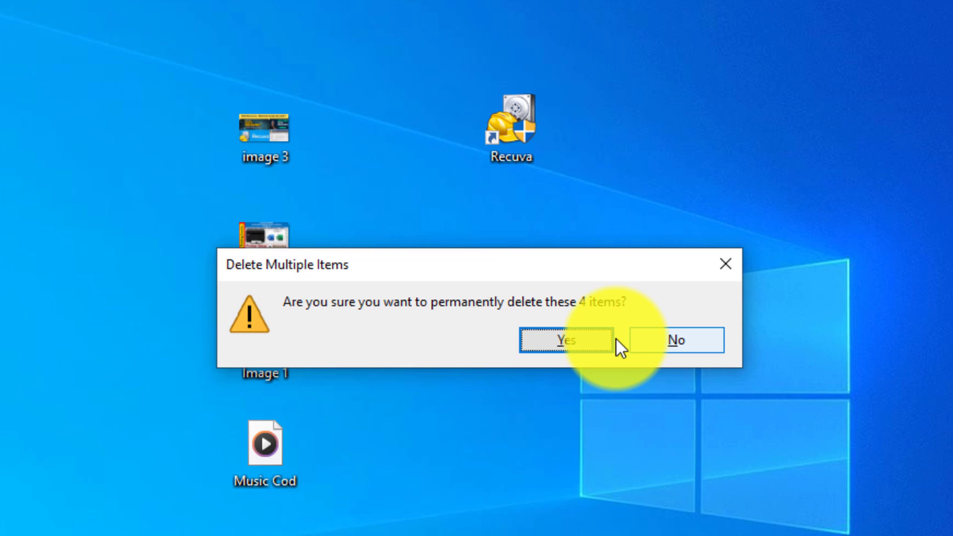
left_click(581, 339)
Step: Refresh the desktop three times after the permanent deletion
right_click(300, 183)
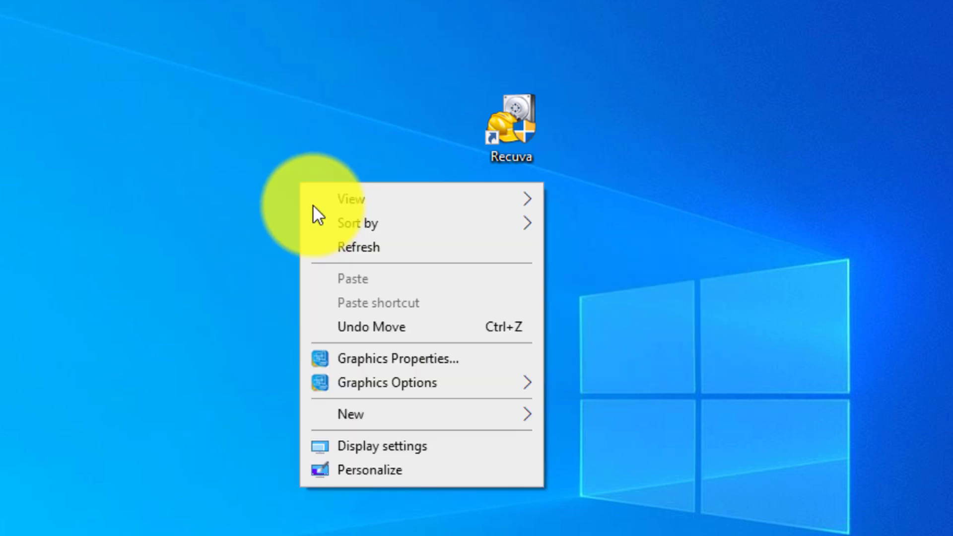
left_click(332, 245)
right_click(272, 118)
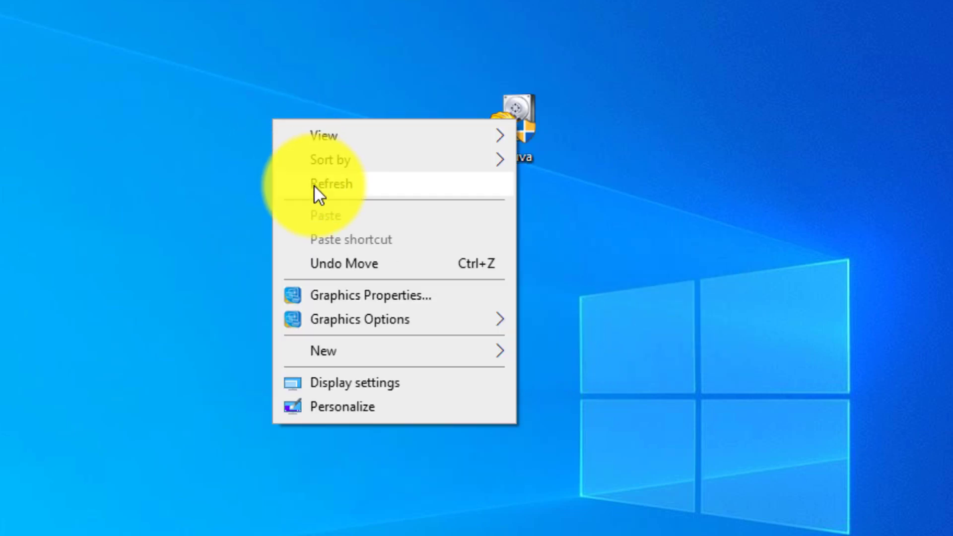
left_click(314, 184)
right_click(299, 122)
left_click(354, 188)
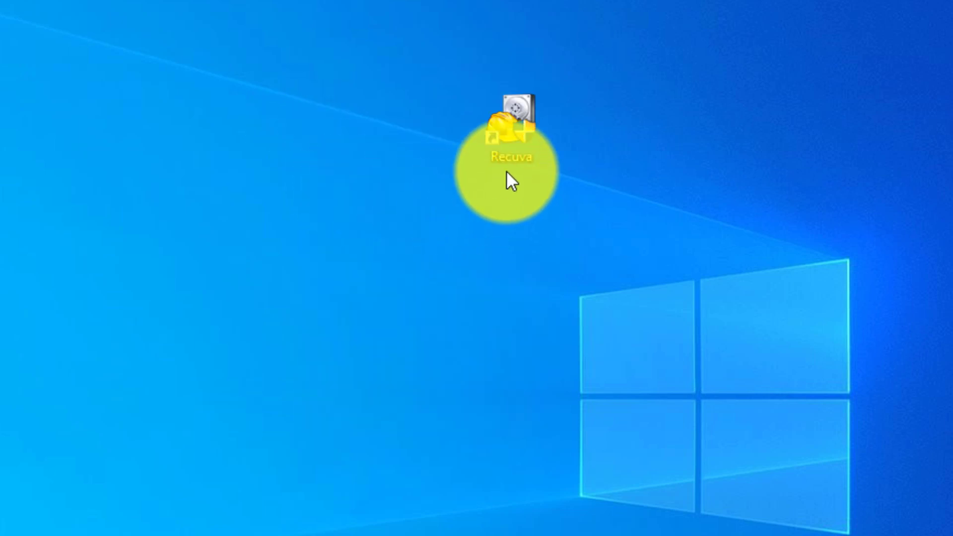
Step: Move the Recuva shortcut to the deleted files' spot on the desktop and launch it, closing the On-Screen Keyboard
left_click_drag(506, 170, 262, 135)
double_click(262, 134)
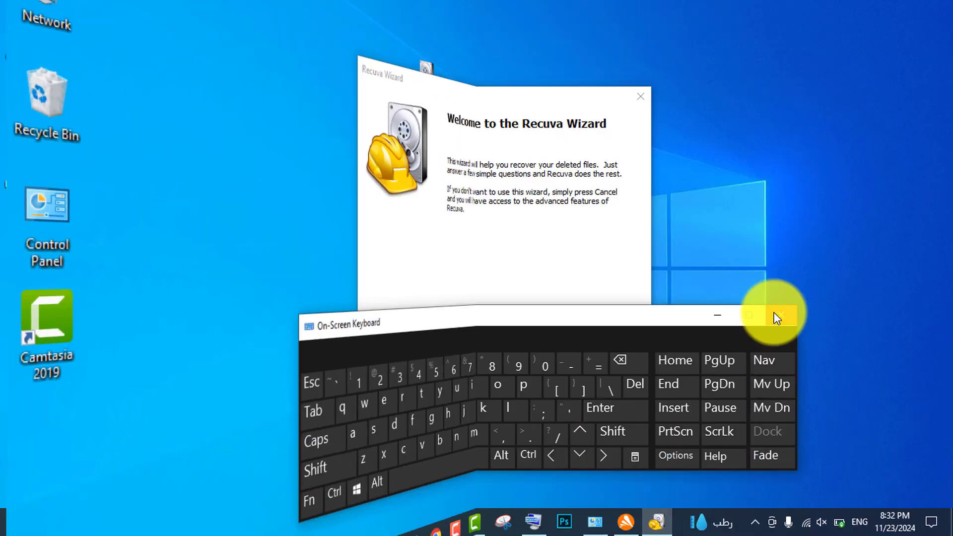
left_click(777, 317)
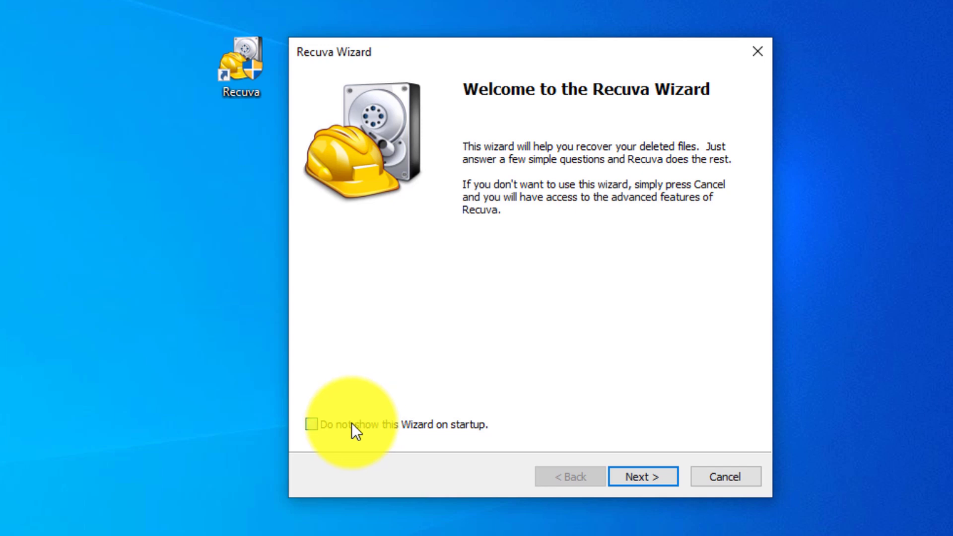
Step: Advance the Recuva Wizard to the File type page and move its window further away from the Recuva shortcut
left_click(352, 422)
left_click(647, 478)
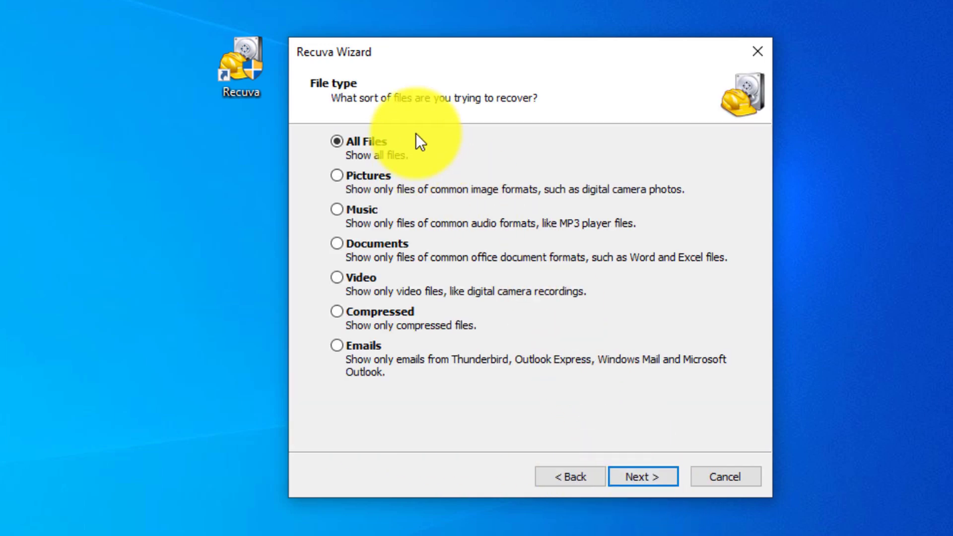
left_click_drag(484, 43, 559, 4)
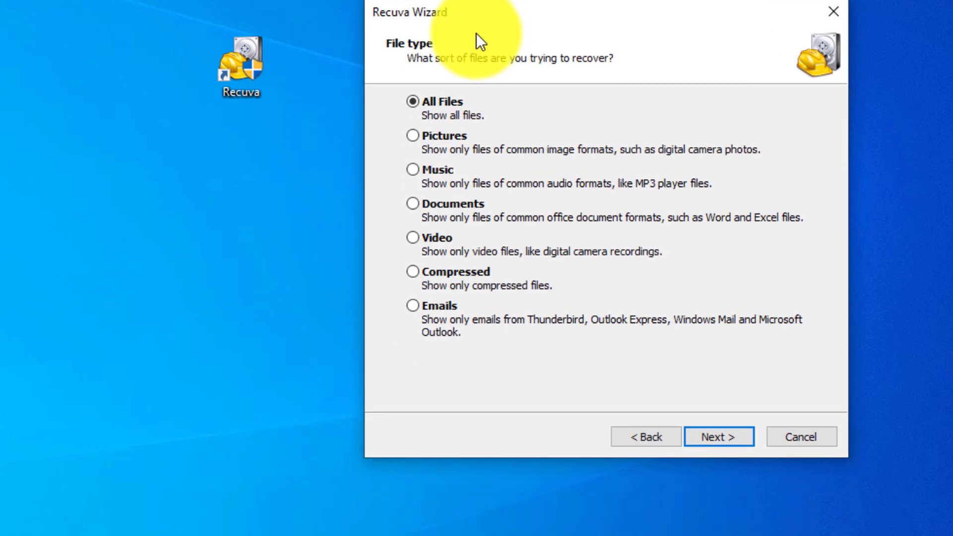
Step: Try the Pictures, All Files, Documents, Video and Compressed file types, select Emails last, and move the wizard closer to the Recuva shortcut
left_click(426, 142)
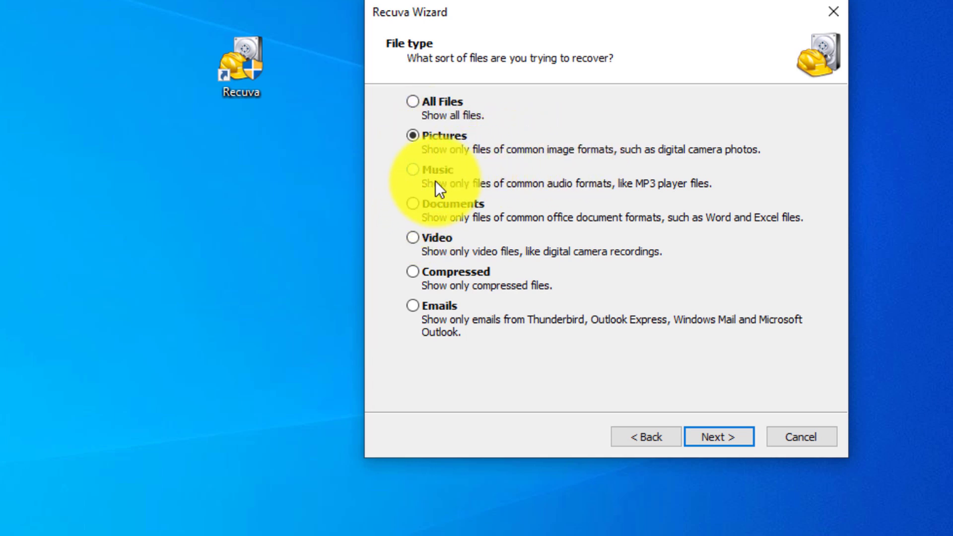
left_click(418, 165)
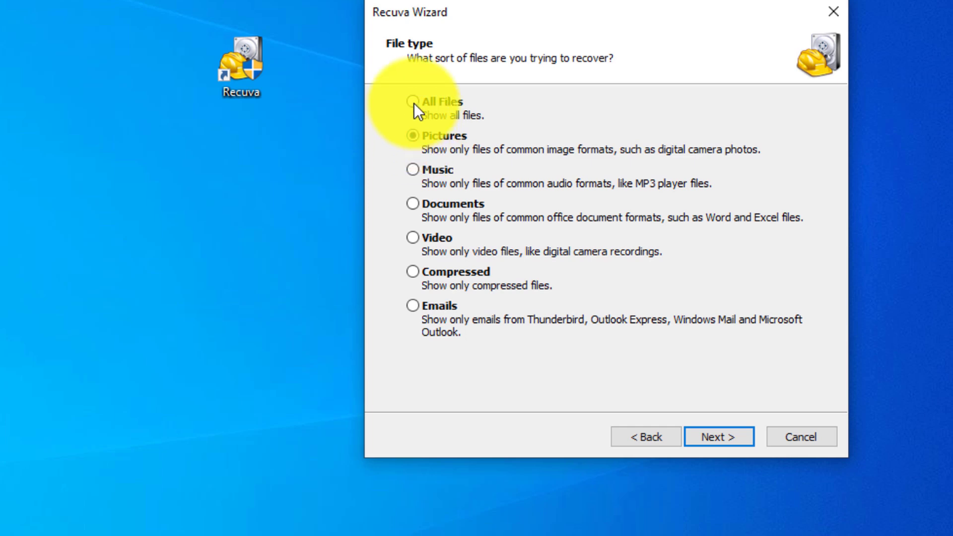
left_click(413, 102)
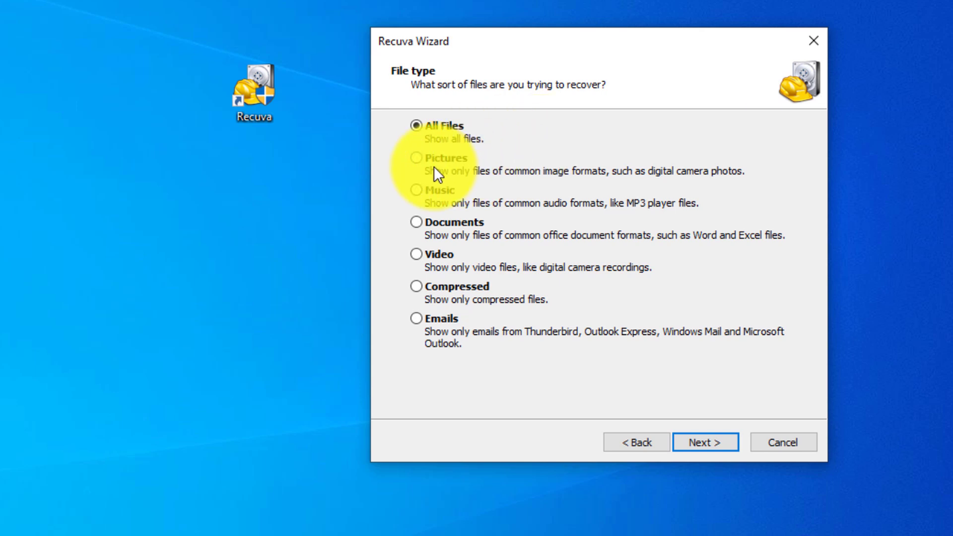
left_click(429, 158)
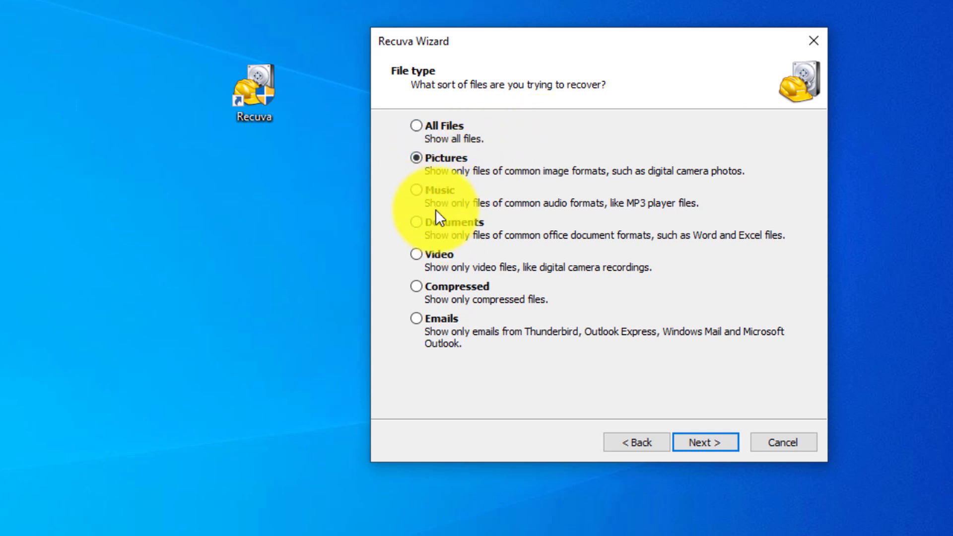
left_click(438, 226)
left_click(433, 263)
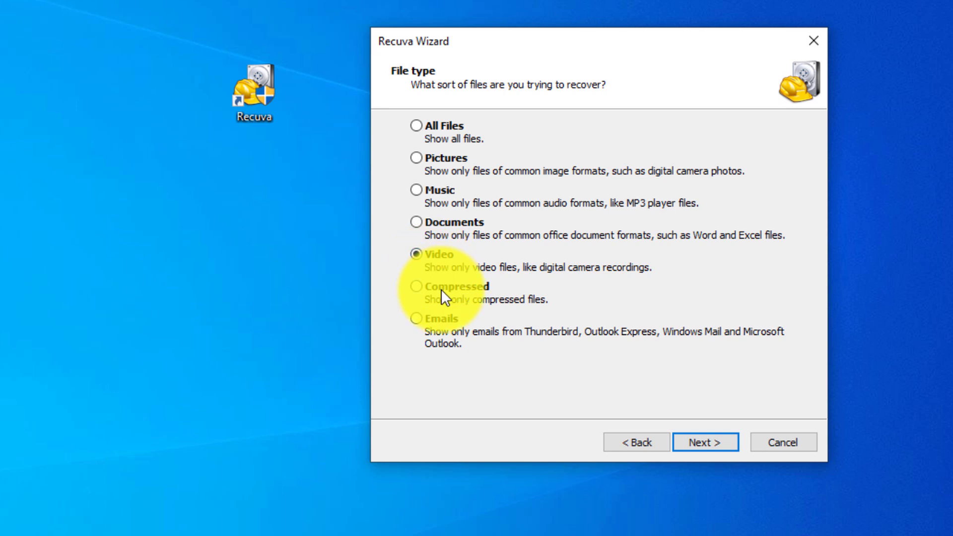
left_click(440, 289)
left_click(439, 323)
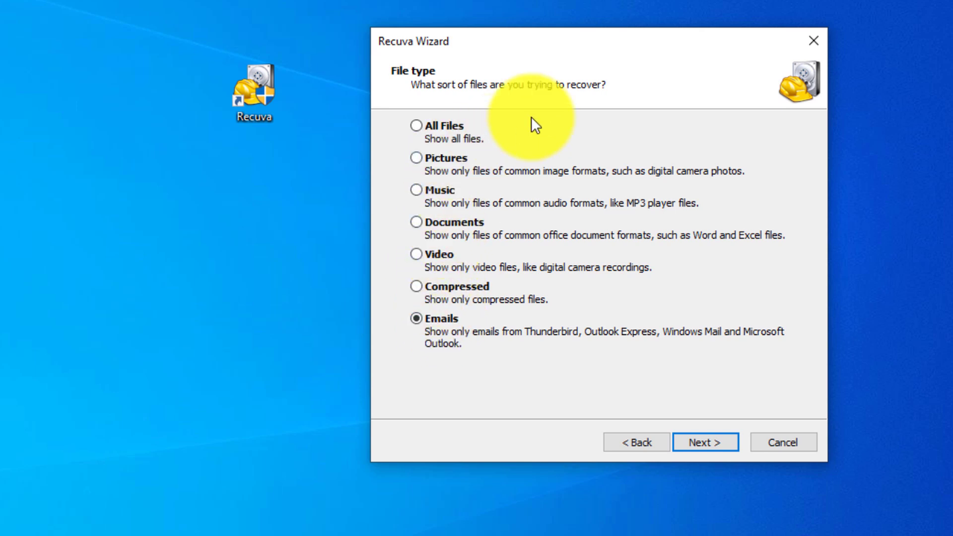
left_click_drag(608, 46, 546, 52)
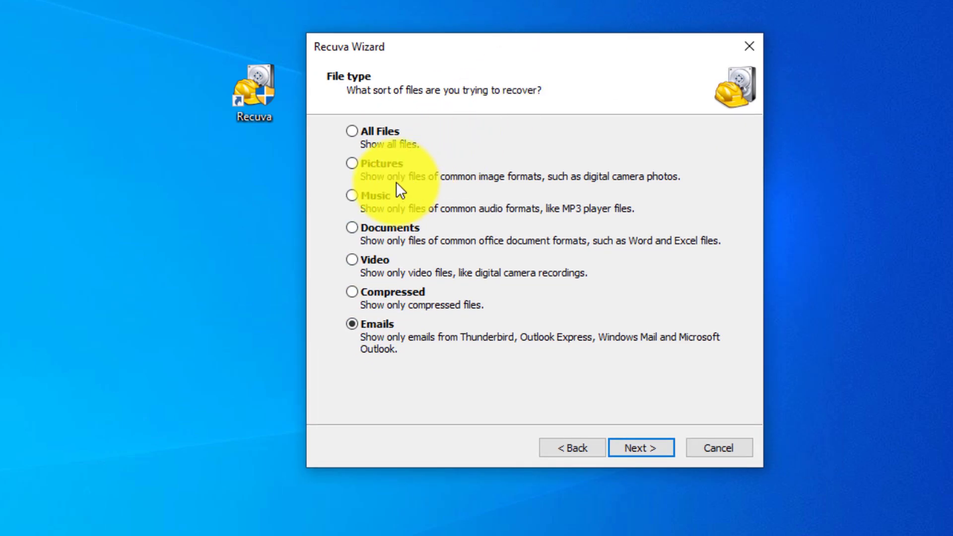
Step: Set the file type to Pictures and the file location to the specific Desktop folder in the Recuva Wizard
left_click(358, 165)
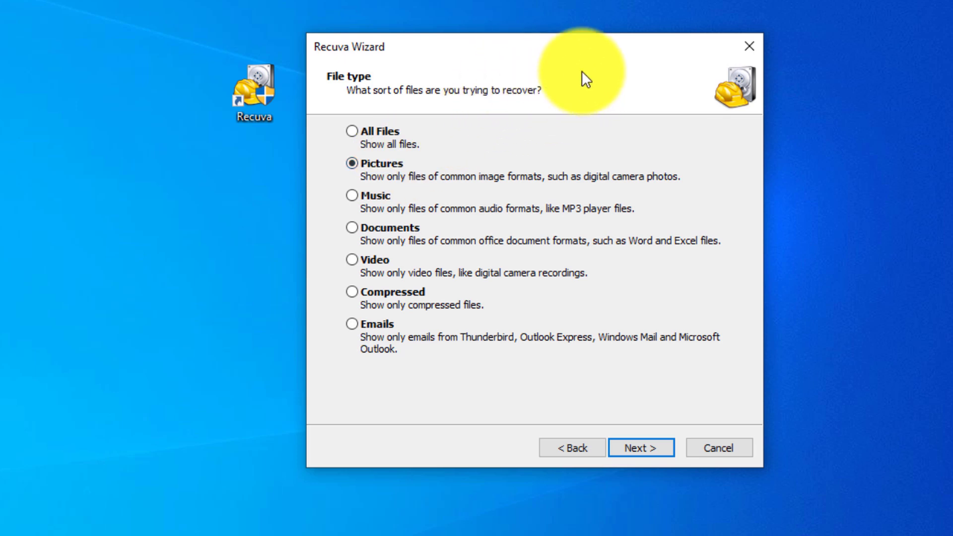
left_click(645, 441)
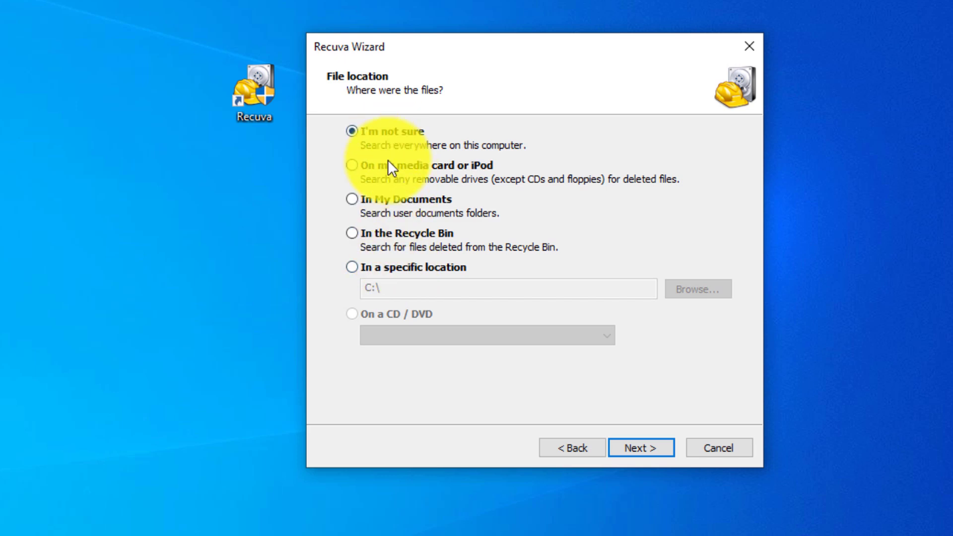
left_click(367, 268)
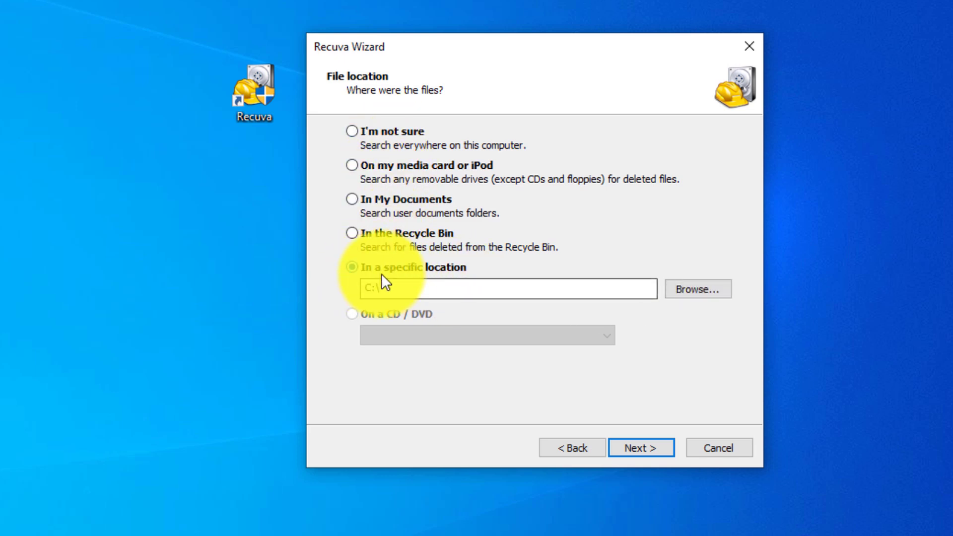
left_click(667, 289)
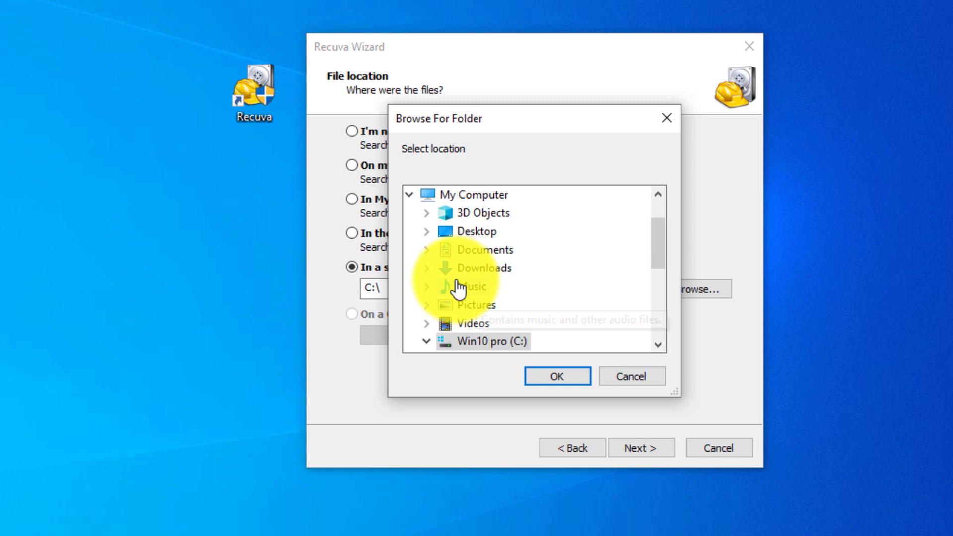
left_click(478, 233)
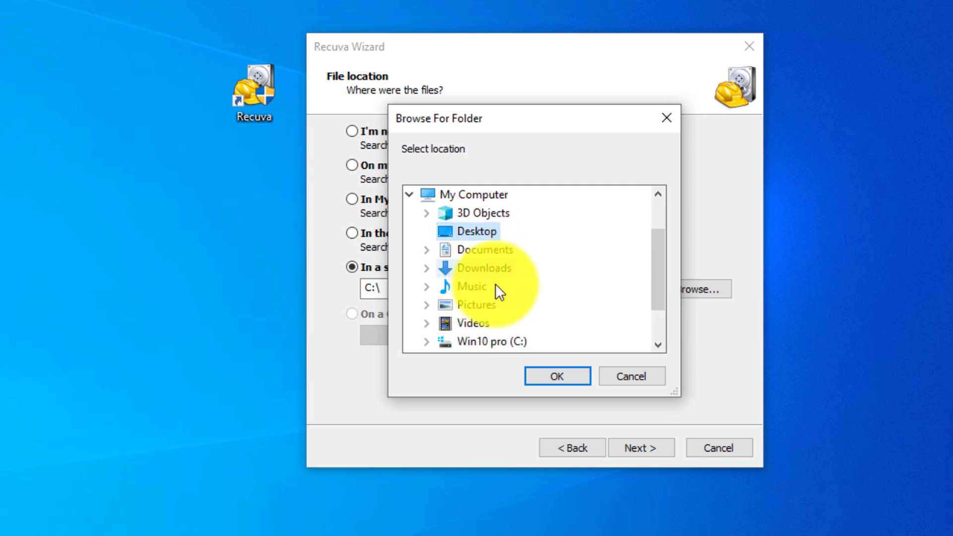
left_click(567, 379)
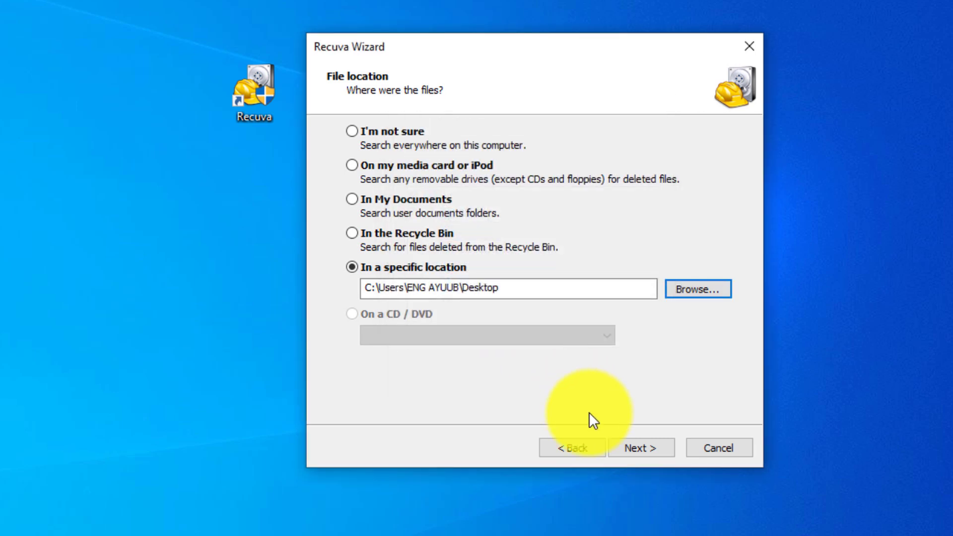
Step: Advance to the wizard's final page, enable Deep Scan and start the search for deleted pictures
left_click(651, 453)
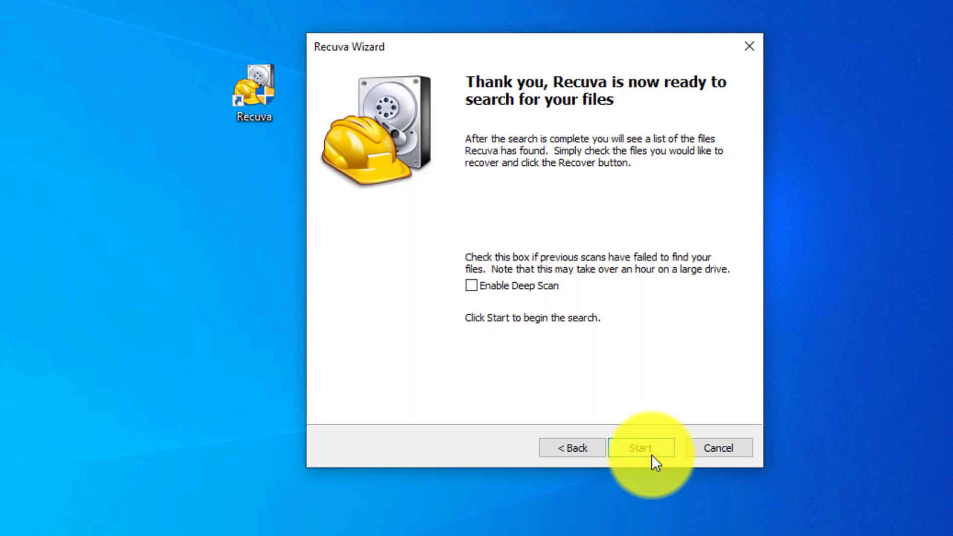
left_click(483, 289)
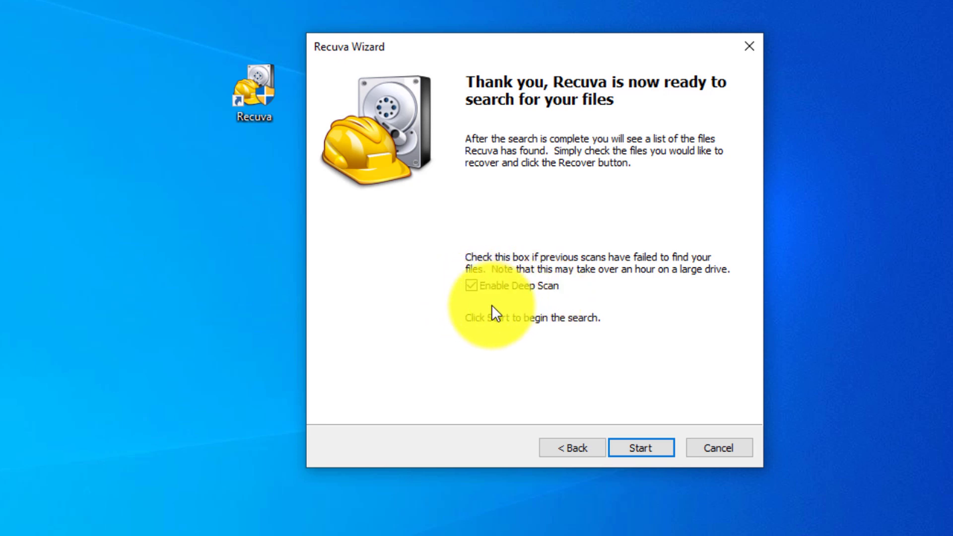
left_click(640, 444)
left_click_drag(383, 231, 397, 163)
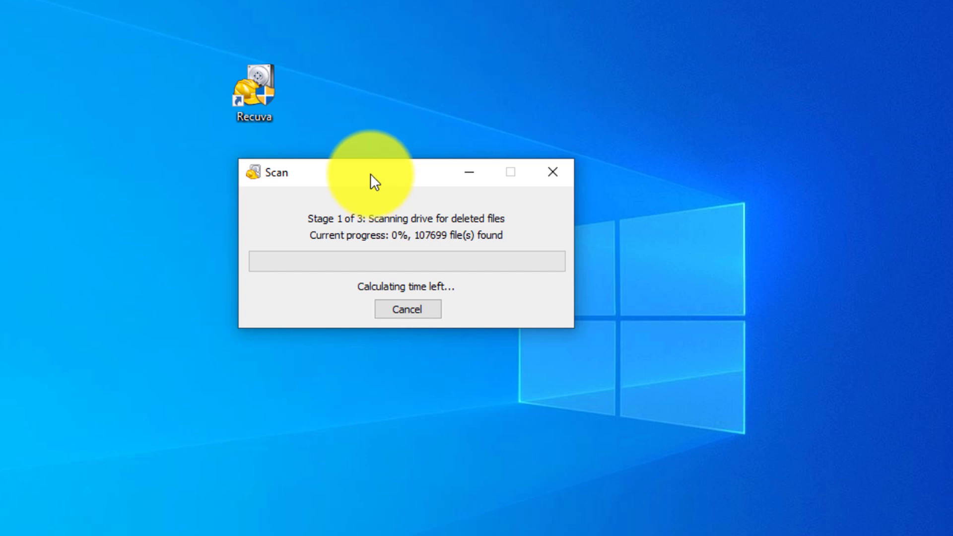
left_click_drag(370, 174, 384, 156)
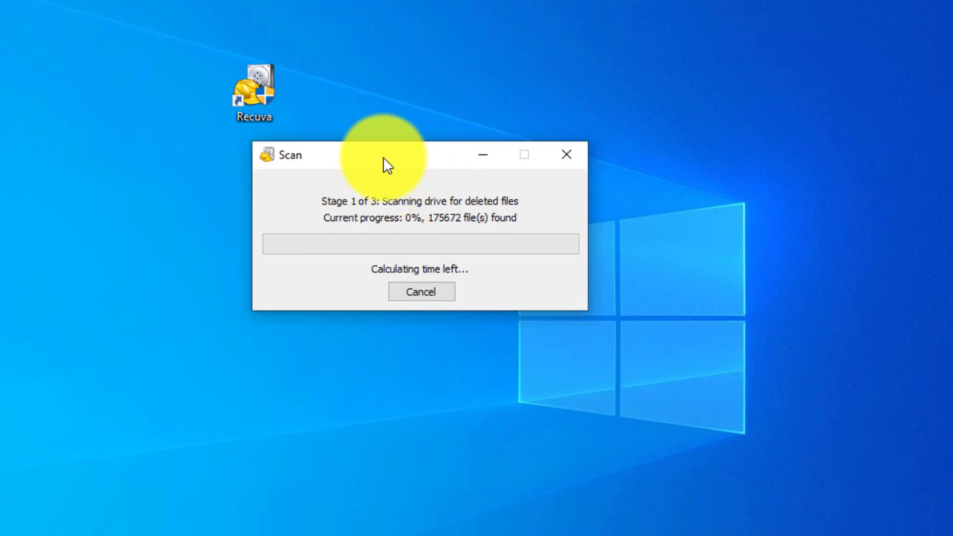
left_click_drag(382, 155, 416, 164)
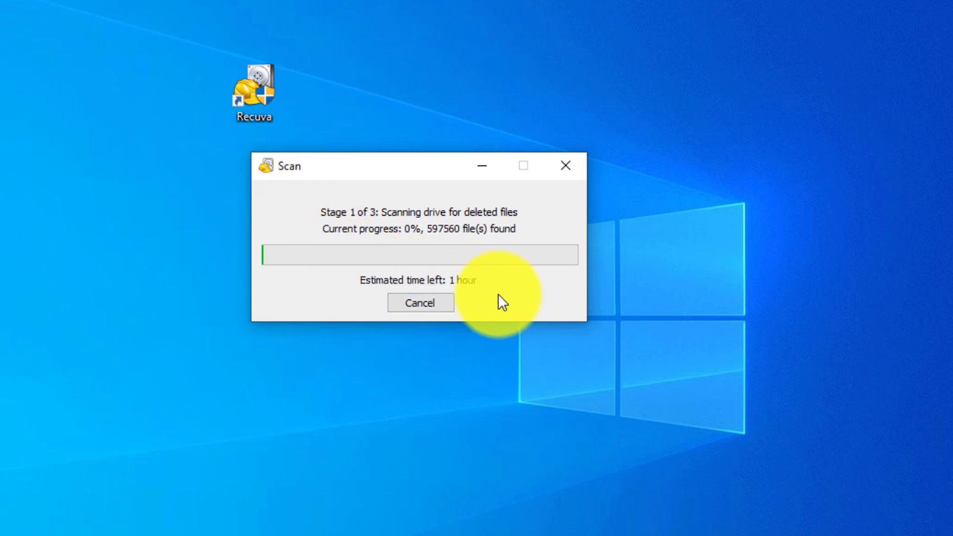
left_click_drag(390, 169, 458, 171)
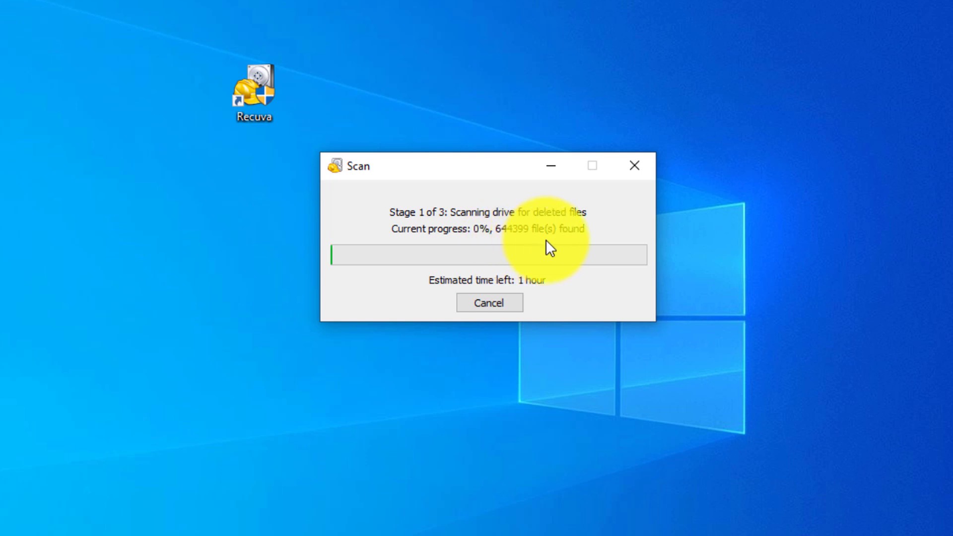
left_click_drag(438, 172, 485, 142)
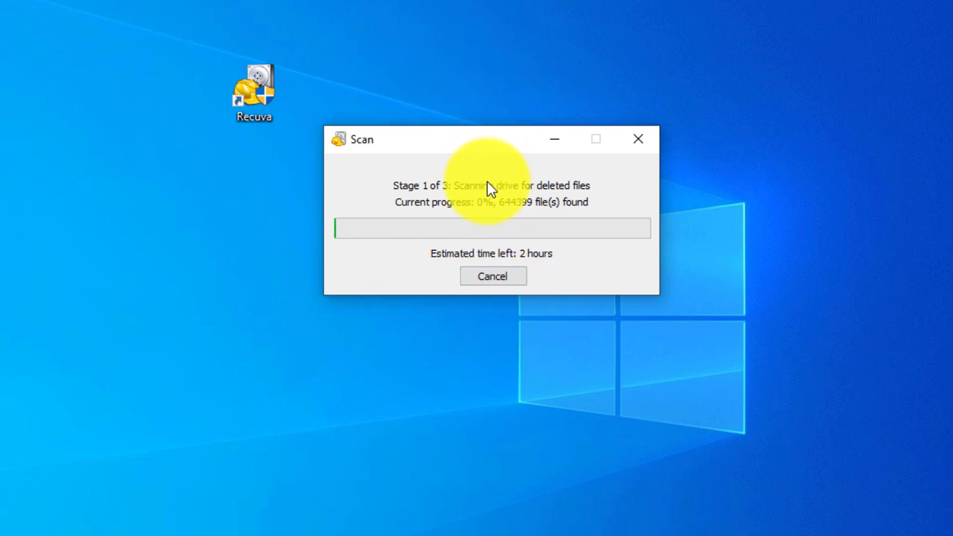
left_click_drag(465, 142, 521, 133)
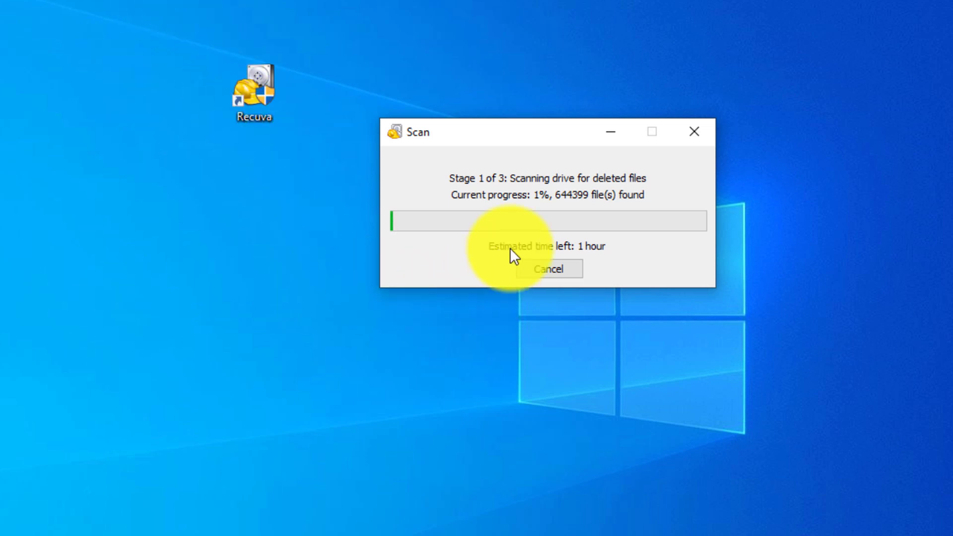
left_click_drag(536, 134, 491, 84)
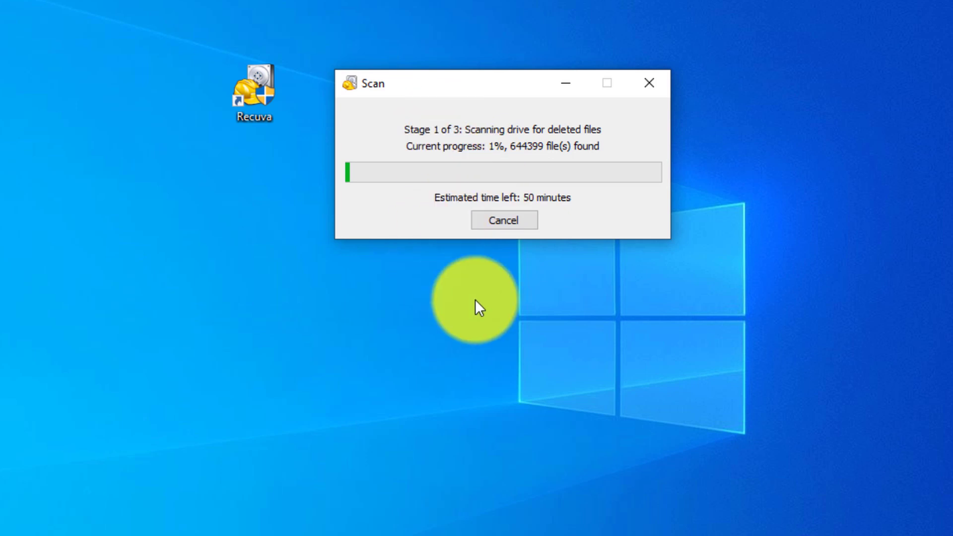
left_click_drag(444, 78, 454, 94)
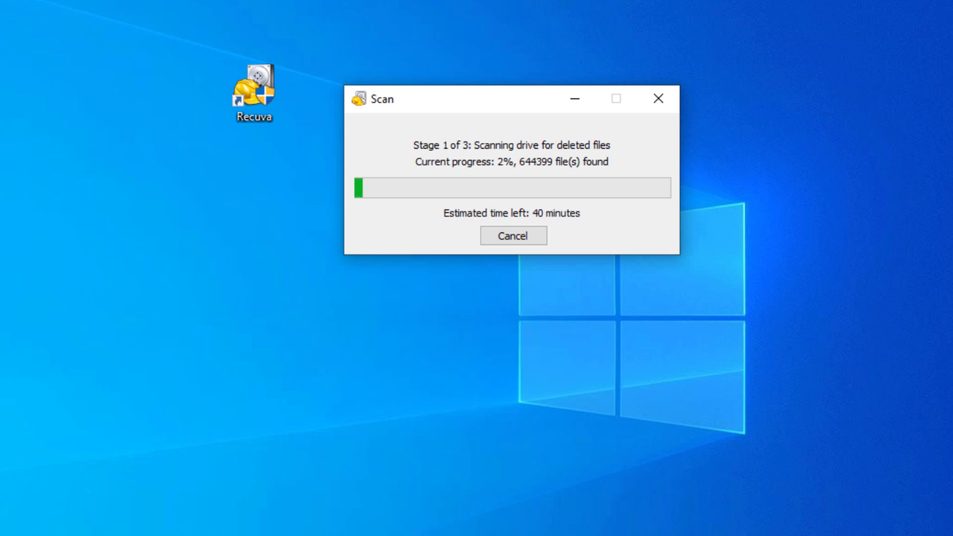
left_click(360, 535)
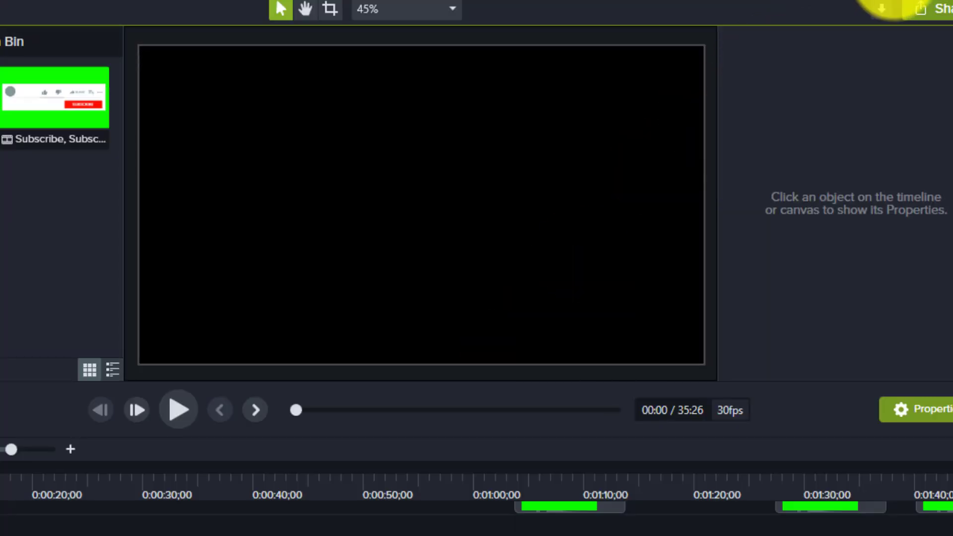
left_click(904, 0)
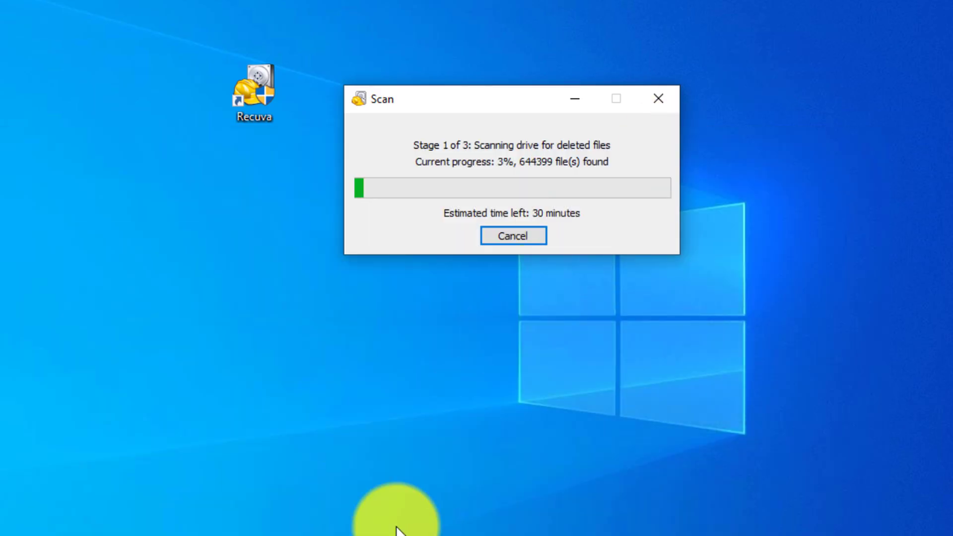
left_click(483, 535)
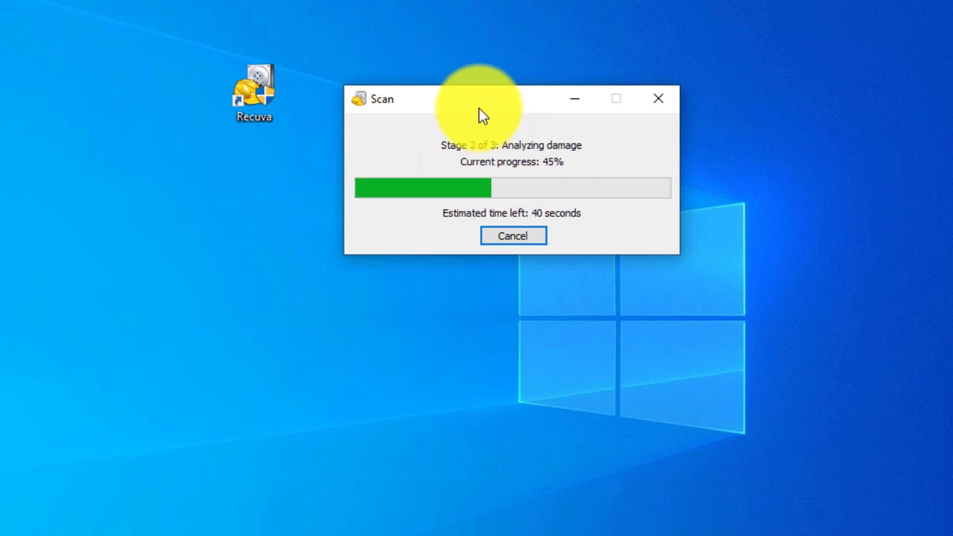
left_click_drag(479, 110, 467, 101)
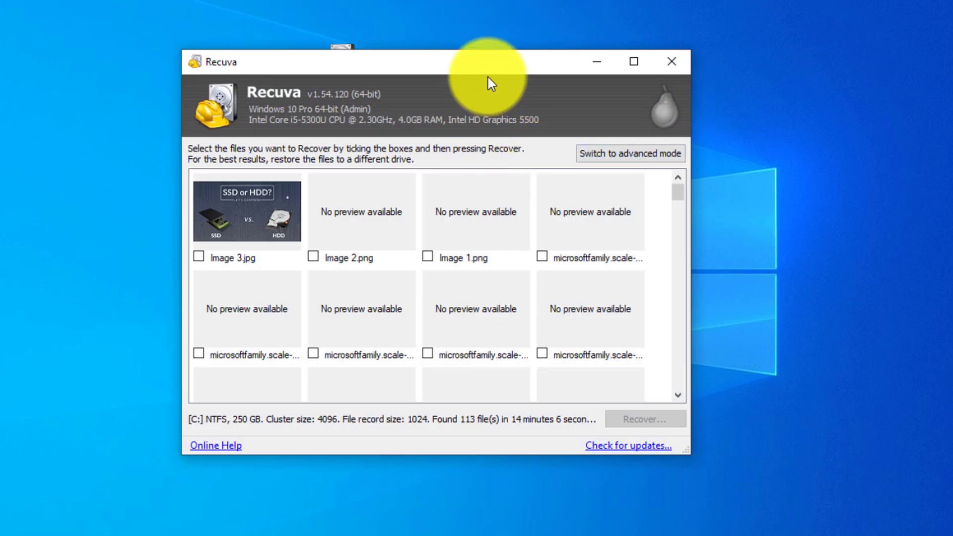
Step: Move the Recuva results window aside and tick Image 3.jpg, Image 2.png and Image 1.png for recovery
left_click_drag(487, 72, 605, 82)
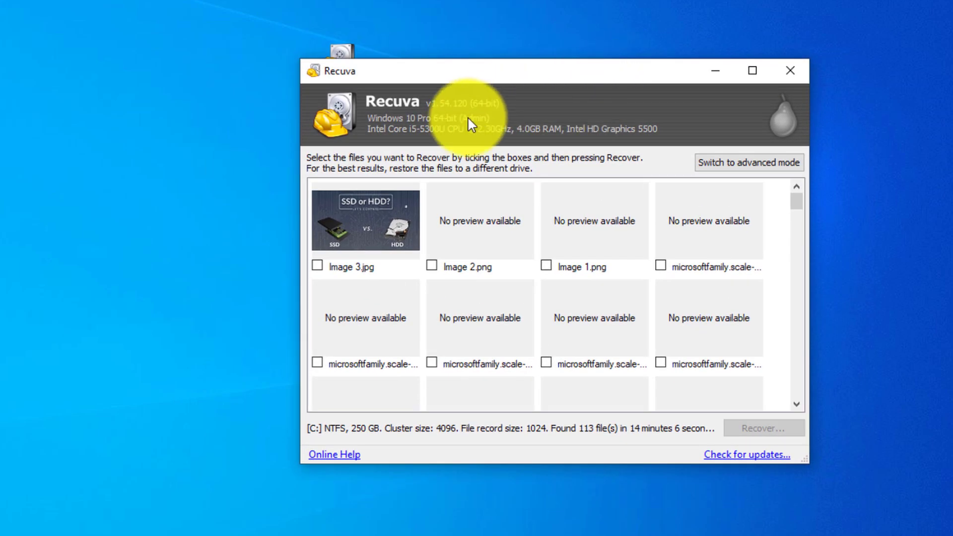
left_click(317, 268)
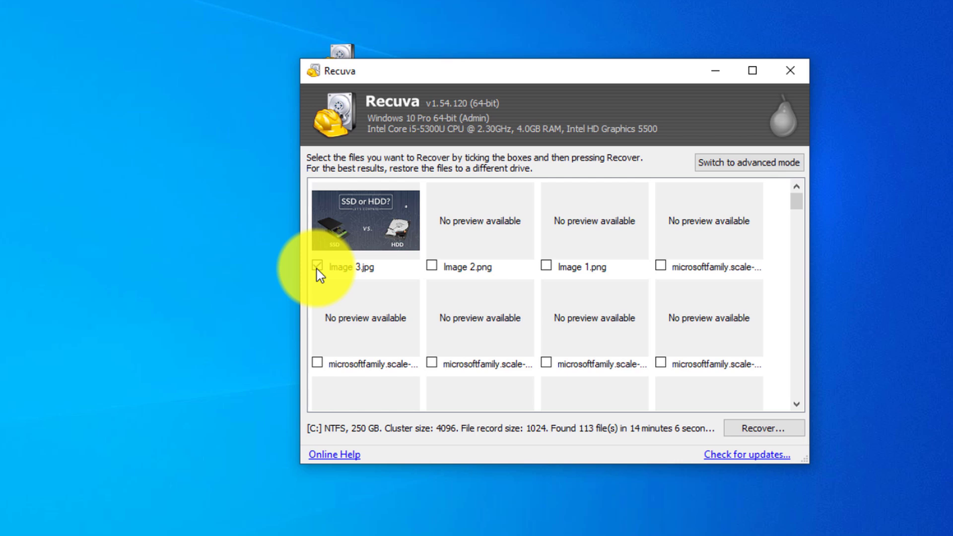
left_click(432, 267)
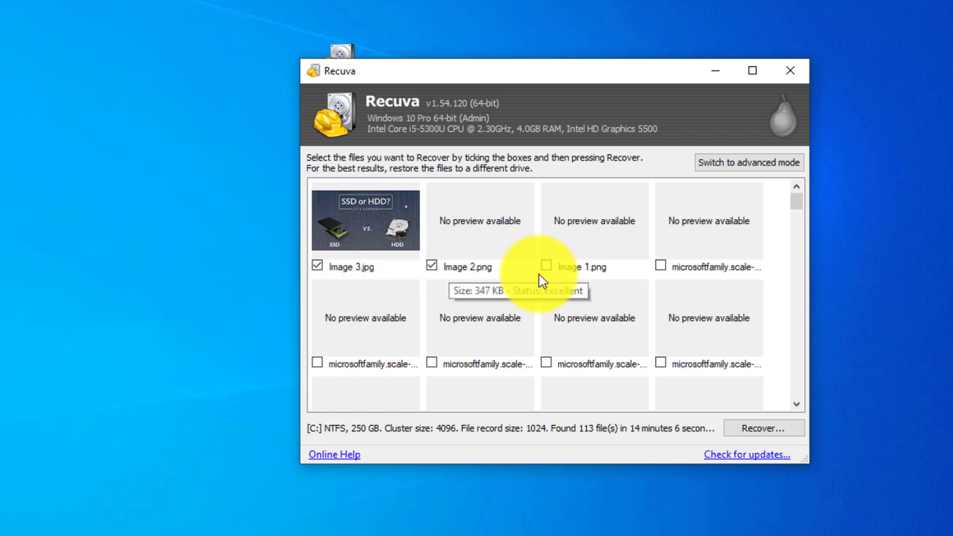
left_click(548, 267)
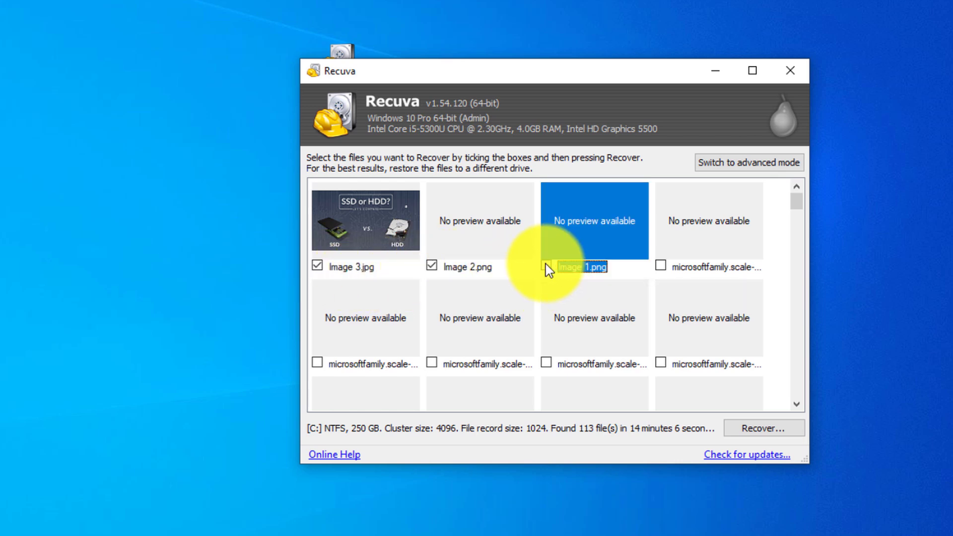
left_click(546, 265)
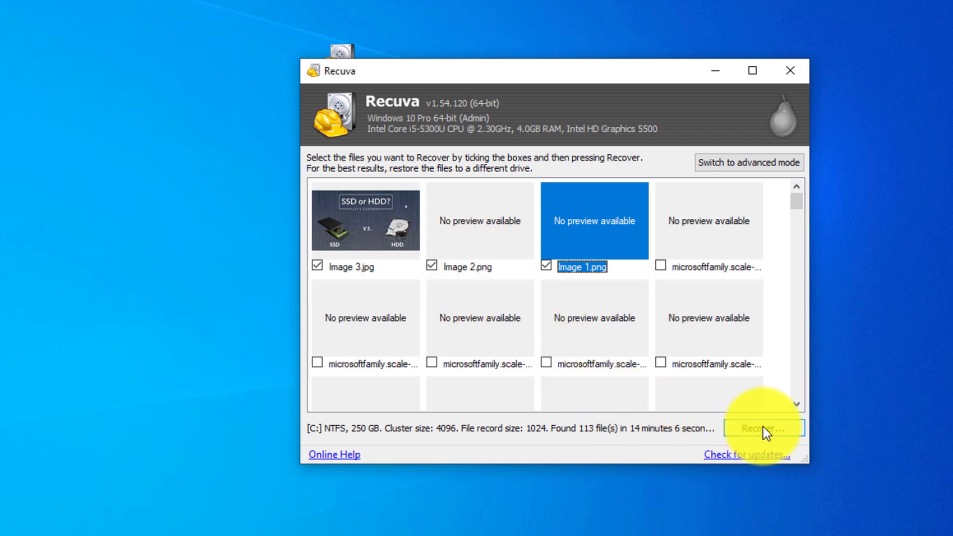
Step: Untick Image 2.png, Image 3.jpg and Image 1.png, and tick all three files again
left_click(433, 267)
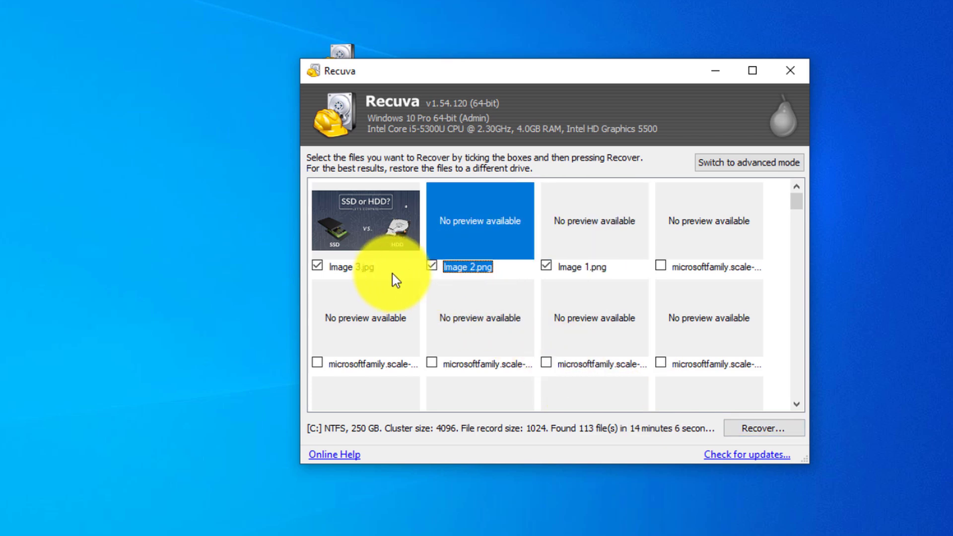
left_click(317, 266)
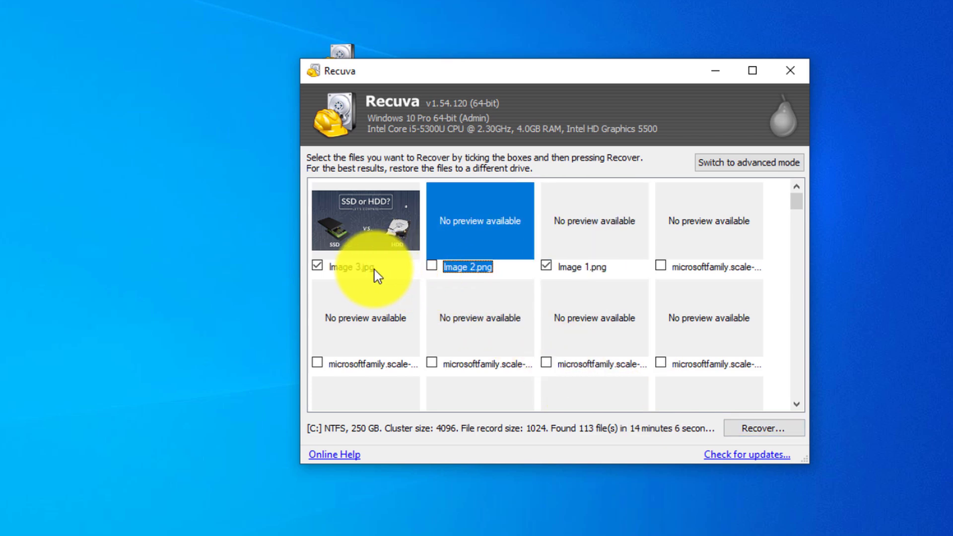
left_click(543, 266)
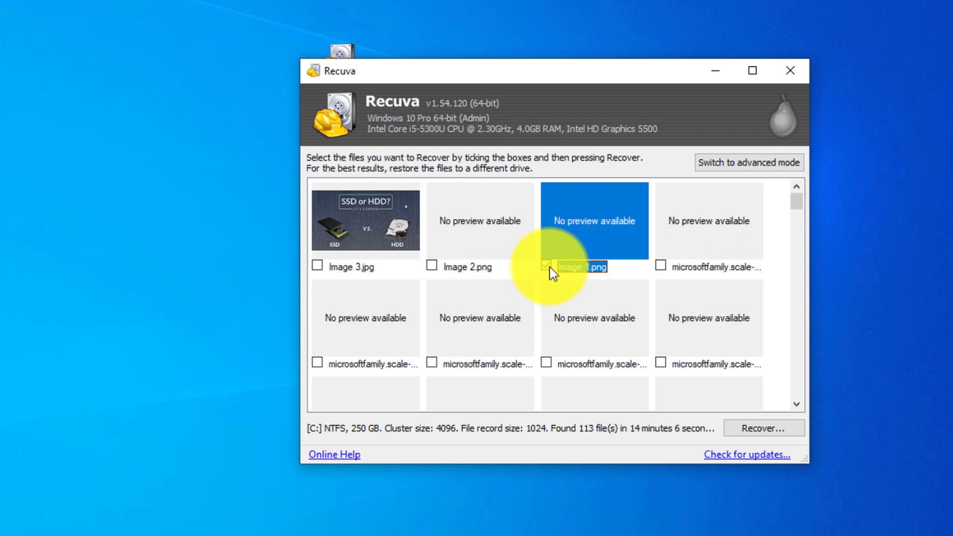
left_click(544, 265)
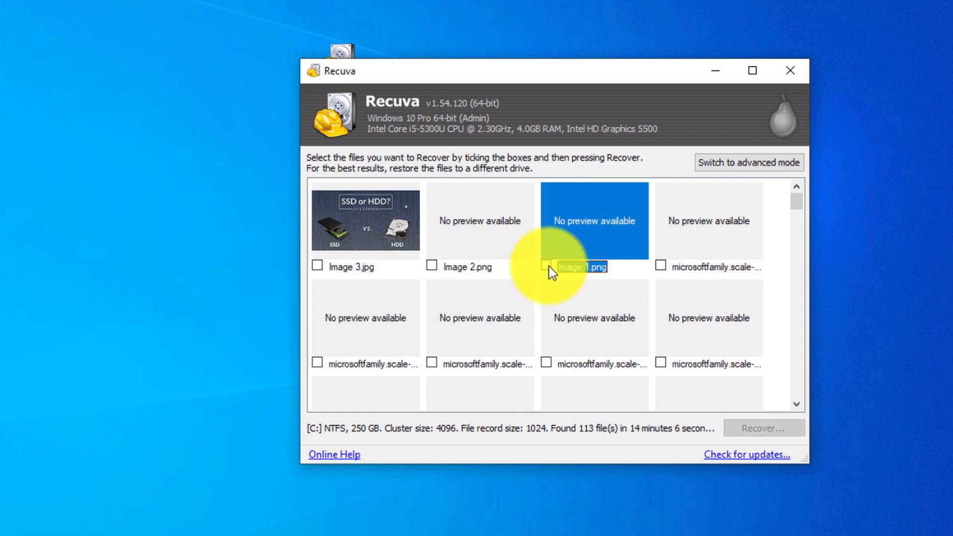
left_click(545, 266)
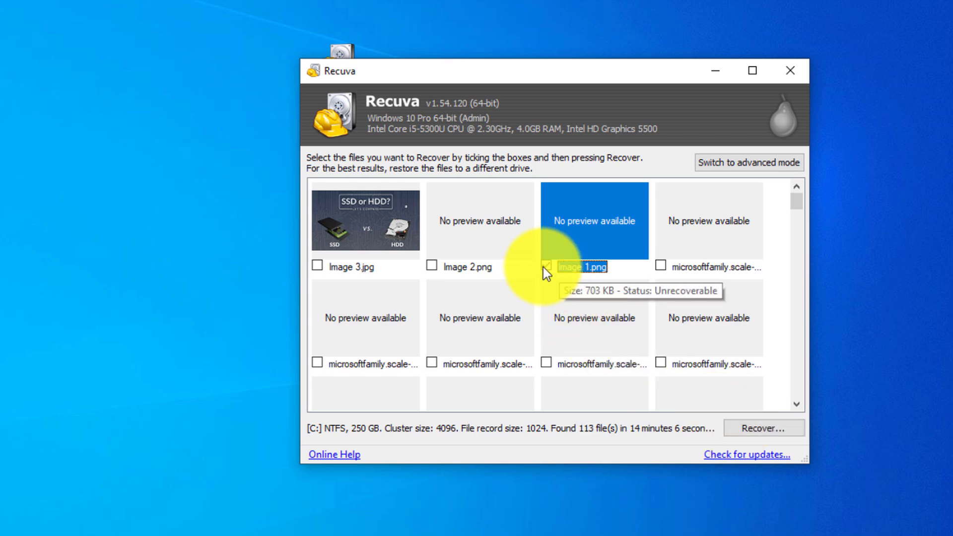
left_click(431, 266)
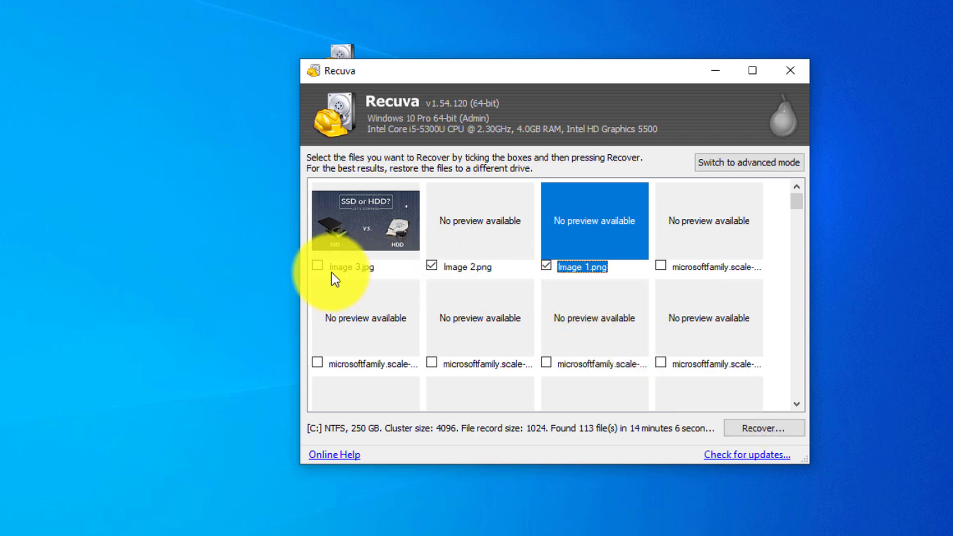
left_click(319, 267)
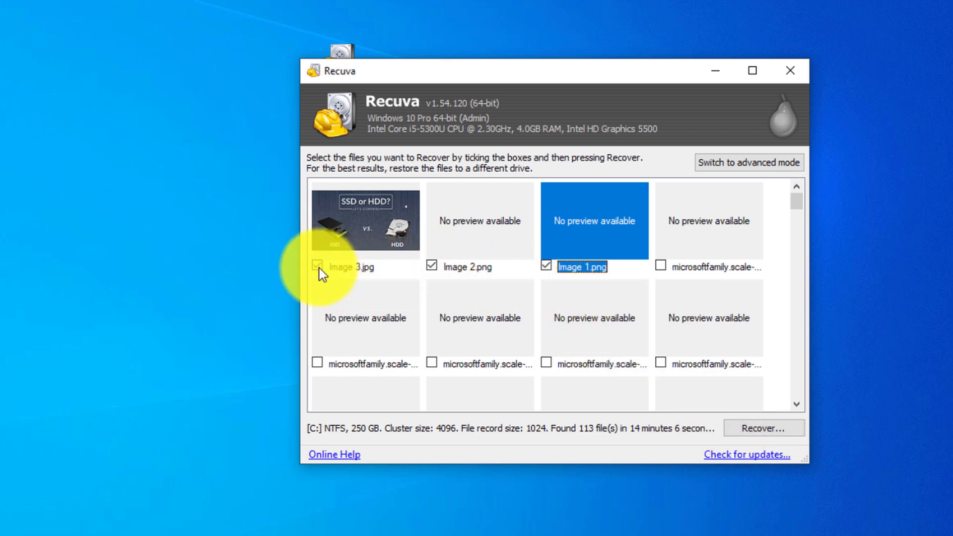
Step: Recover the three ticked images to the Desktop, accept restoring to the same drive and dismiss the completion summary
left_click(760, 421)
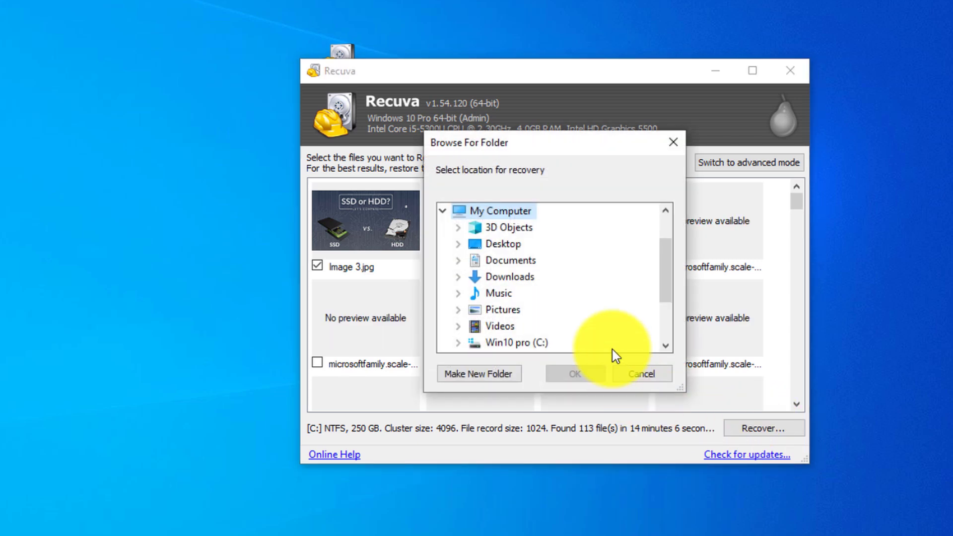
left_click(503, 244)
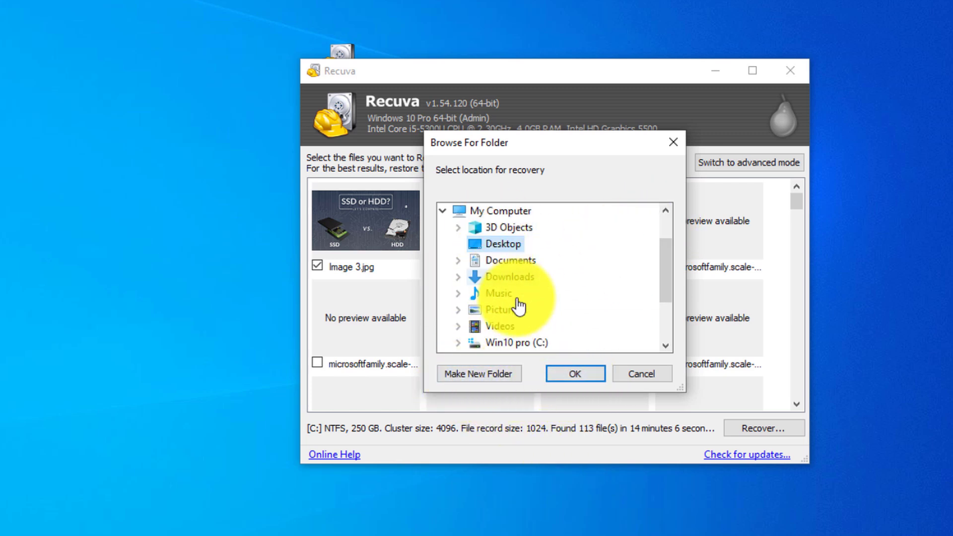
left_click(575, 376)
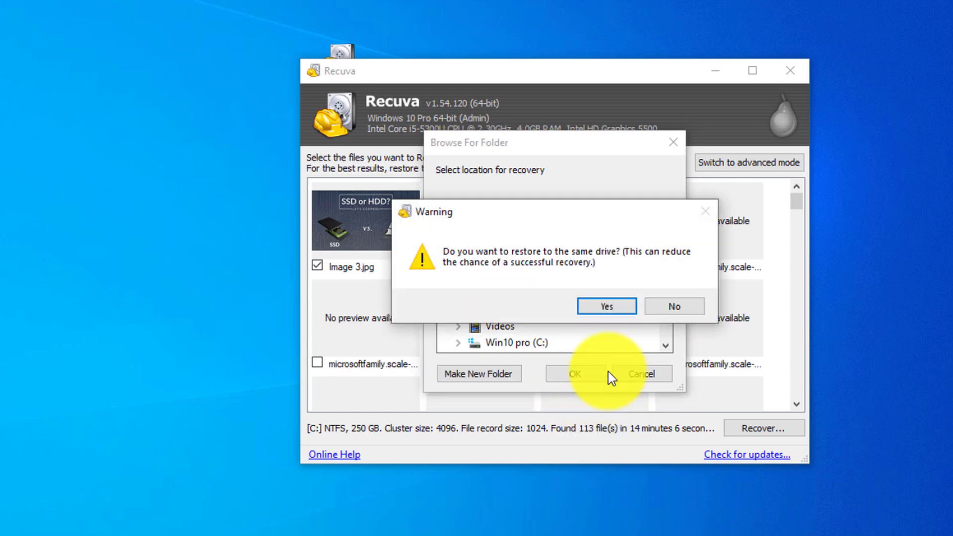
left_click(615, 306)
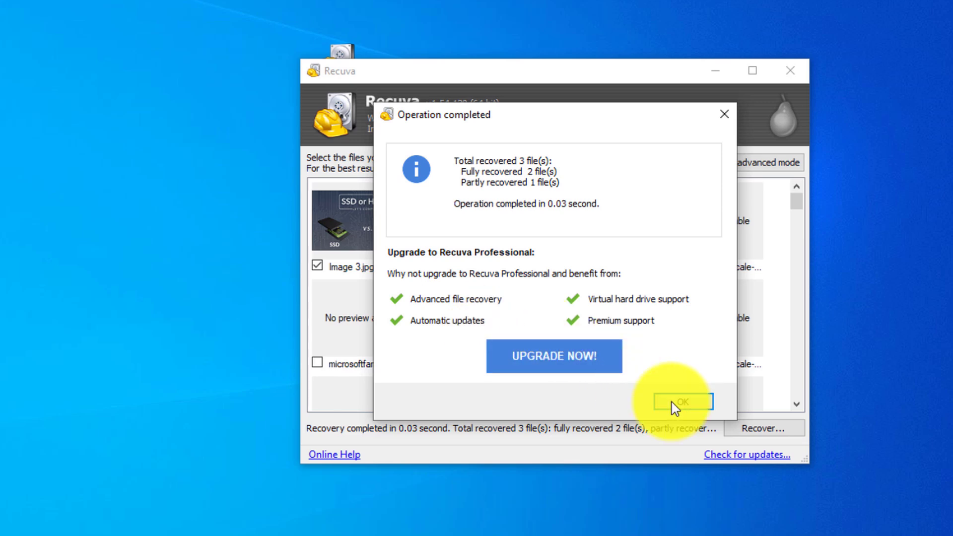
left_click(683, 401)
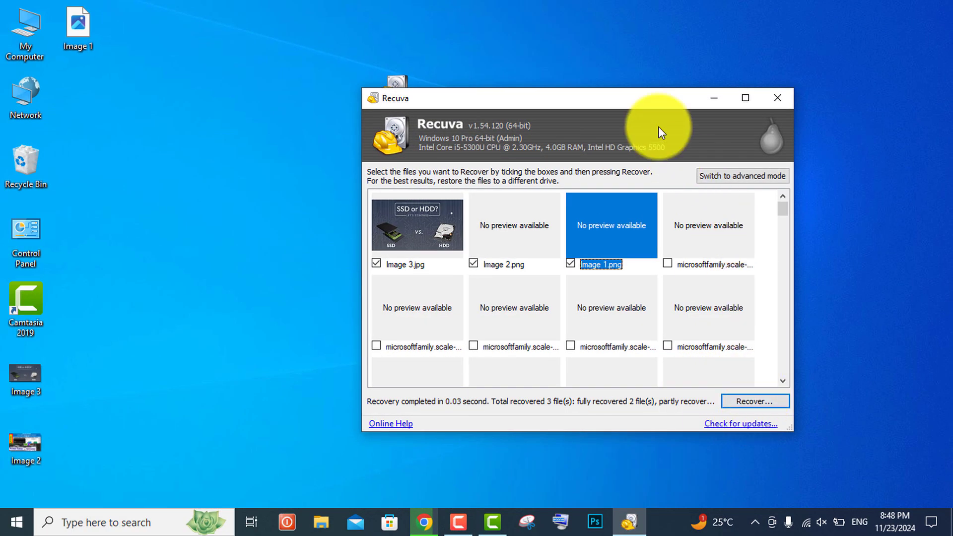
Step: Move the Recuva window aside and arrange the recovered Image 1, Image 2 and Image 3 in a column beneath the Recuva shortcut
left_click_drag(629, 106, 756, 203)
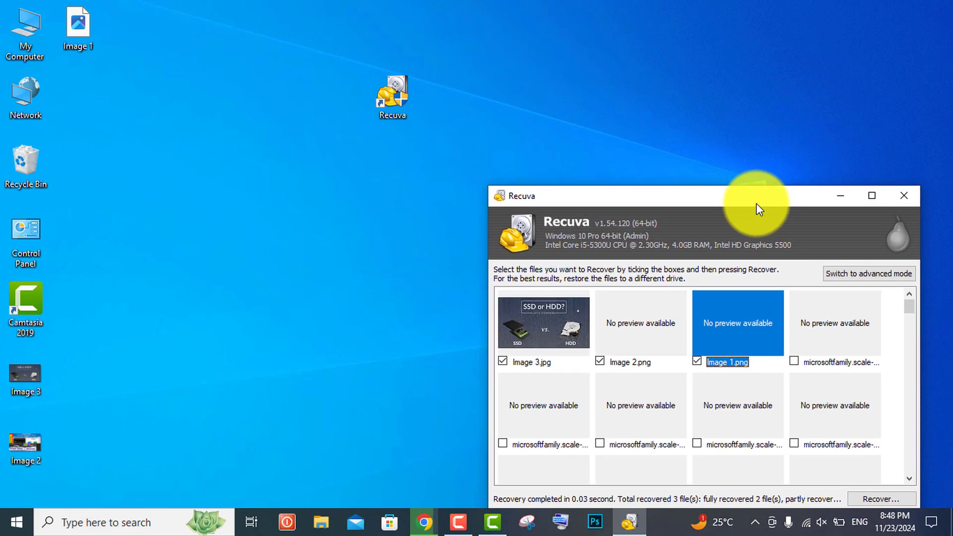
left_click_drag(75, 24, 387, 159)
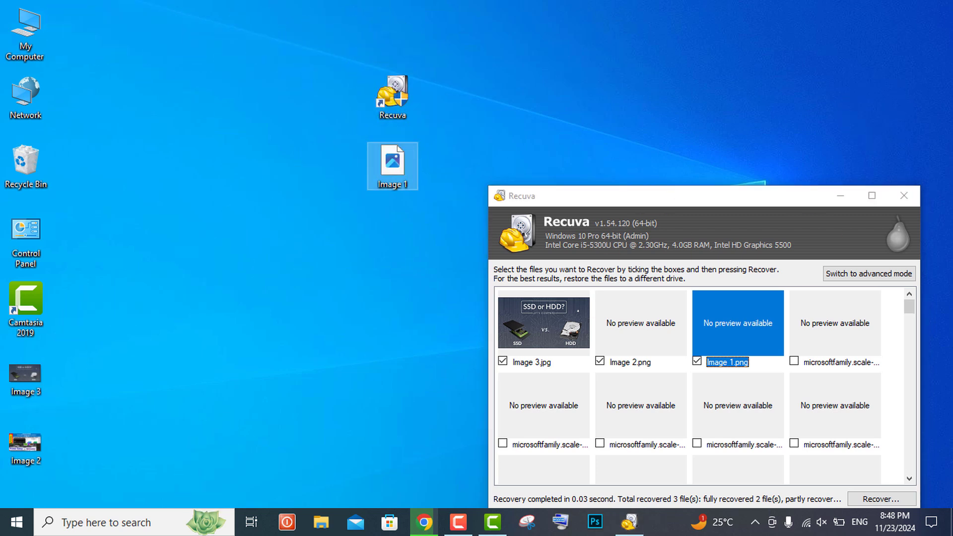
left_click_drag(22, 443, 383, 232)
left_click_drag(7, 397, 392, 300)
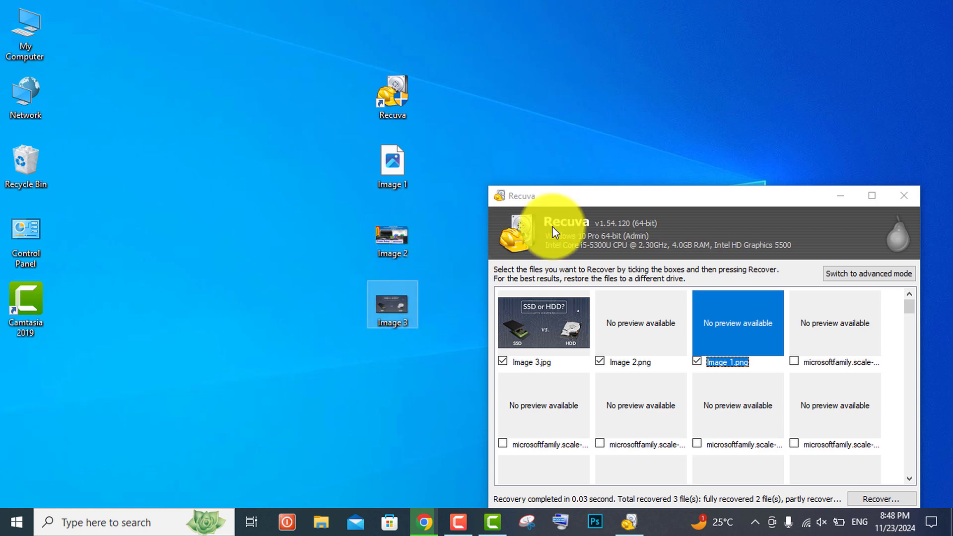
Step: Reposition and close the Recuva results window, and refresh the desktop
left_click_drag(658, 198, 632, 51)
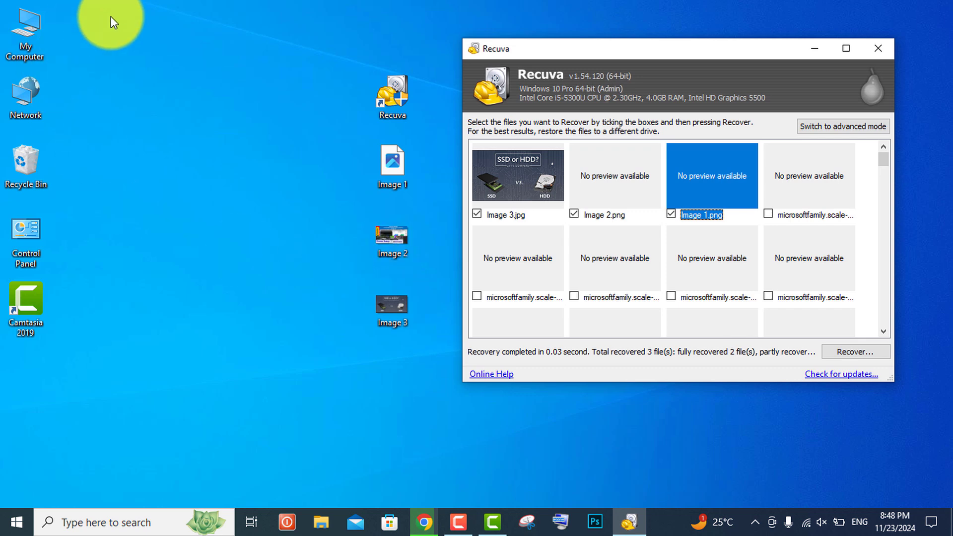
left_click(879, 50)
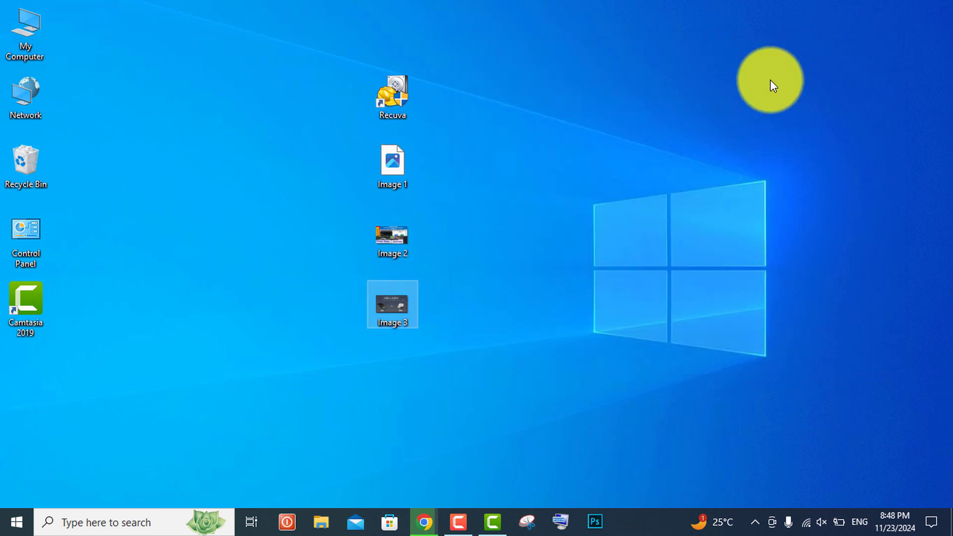
right_click(651, 88)
left_click(672, 129)
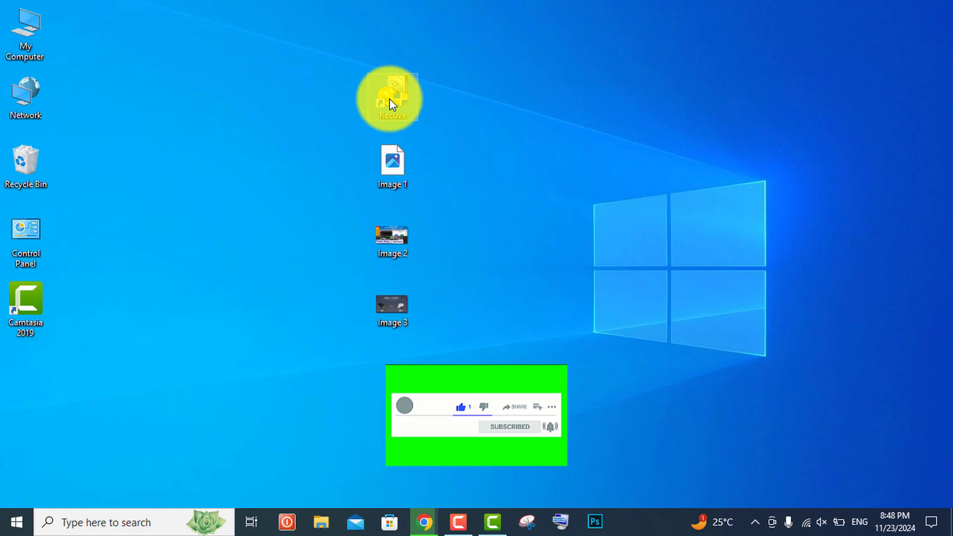
Step: Relaunch Recuva, turn off showing the wizard on startup and choose Music as the file type to recover
double_click(389, 98)
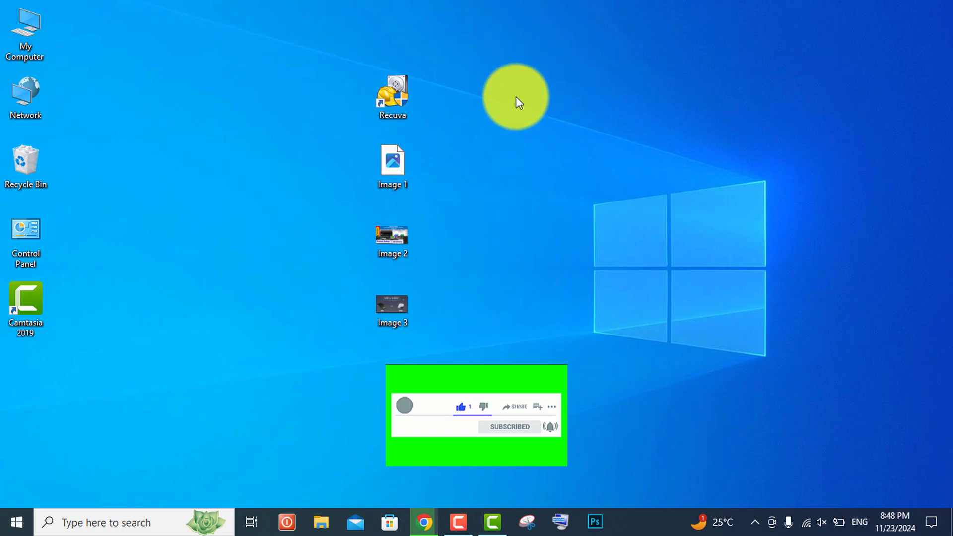
left_click(546, 322)
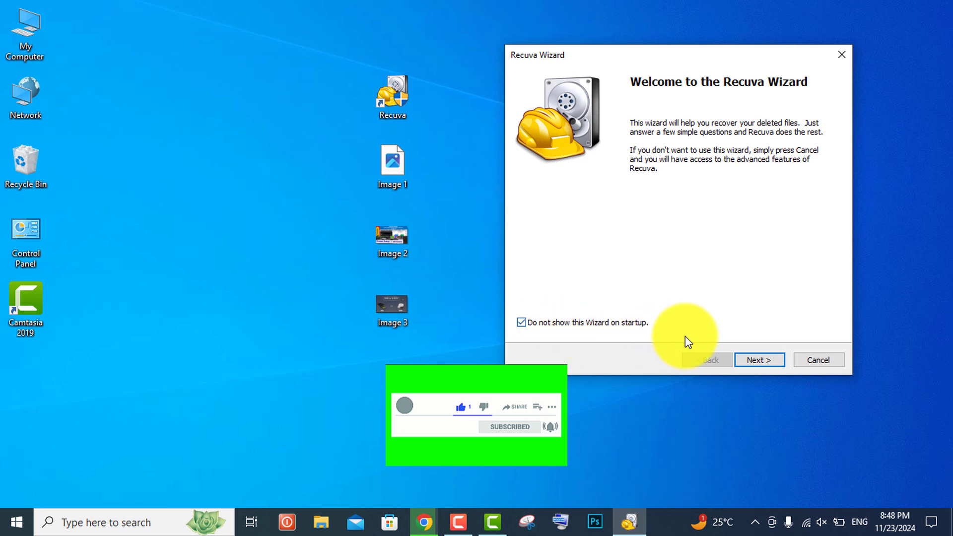
left_click(755, 359)
left_click(560, 174)
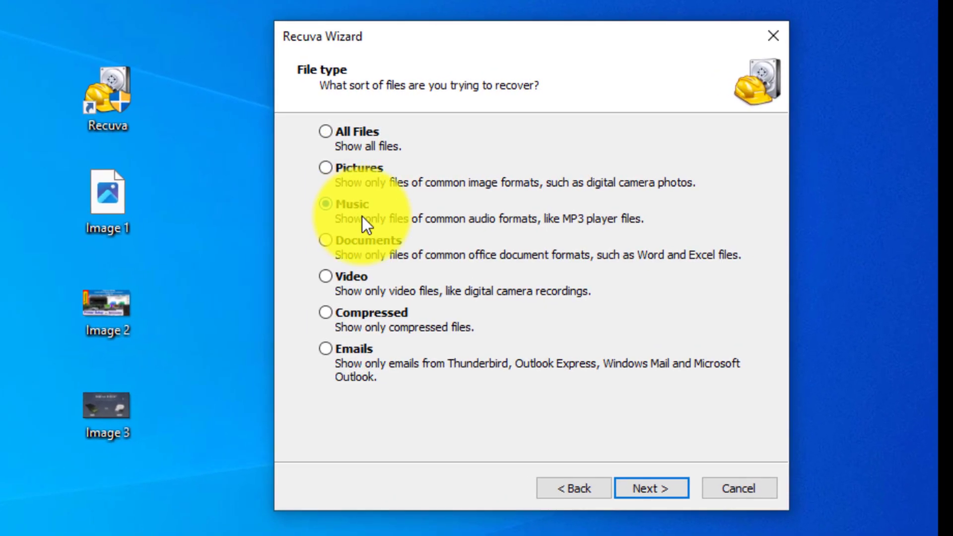
left_click(647, 483)
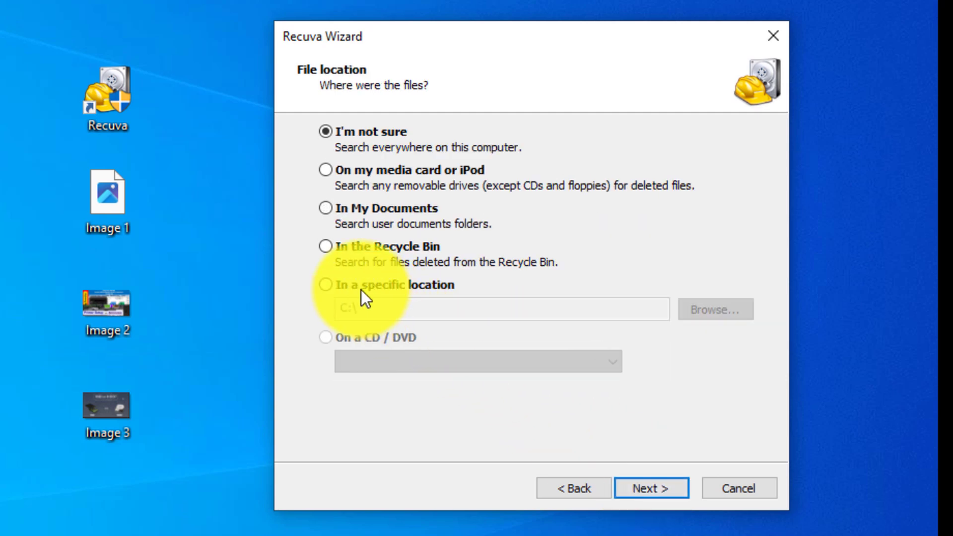
Step: Set the file location to a specific location and choose the Desktop folder
left_click(363, 288)
left_click(736, 311)
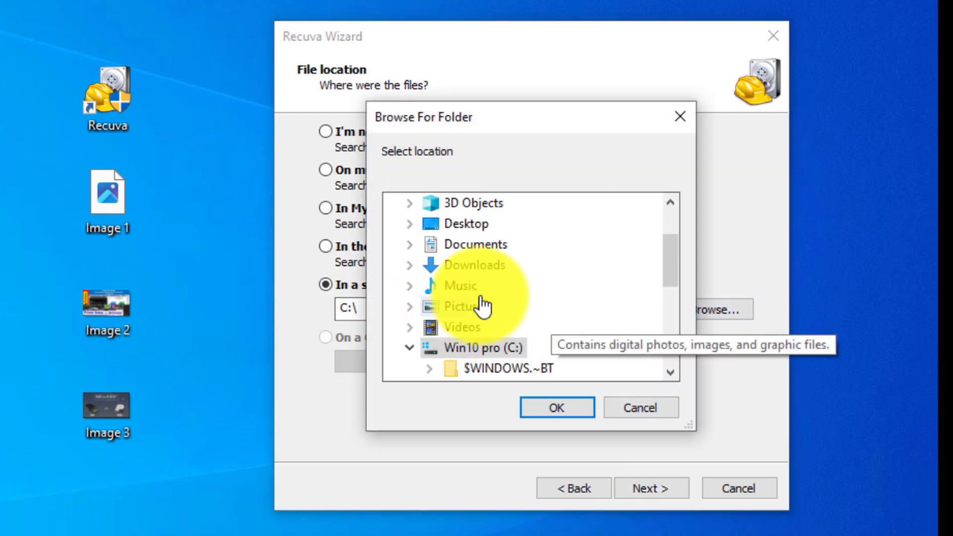
left_click(466, 225)
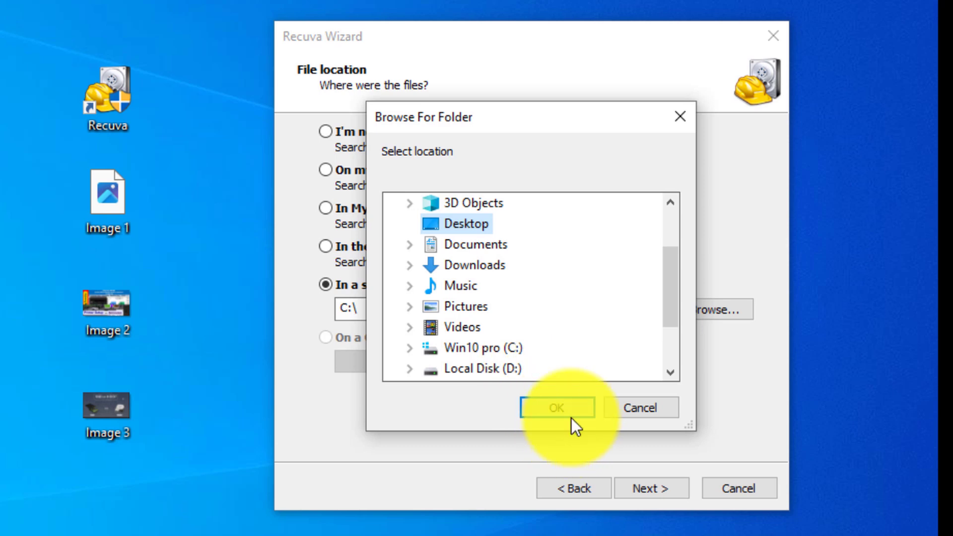
left_click(562, 406)
Step: Go to the wizard's final page, enable Deep Scan and start the search for deleted music files
left_click(653, 493)
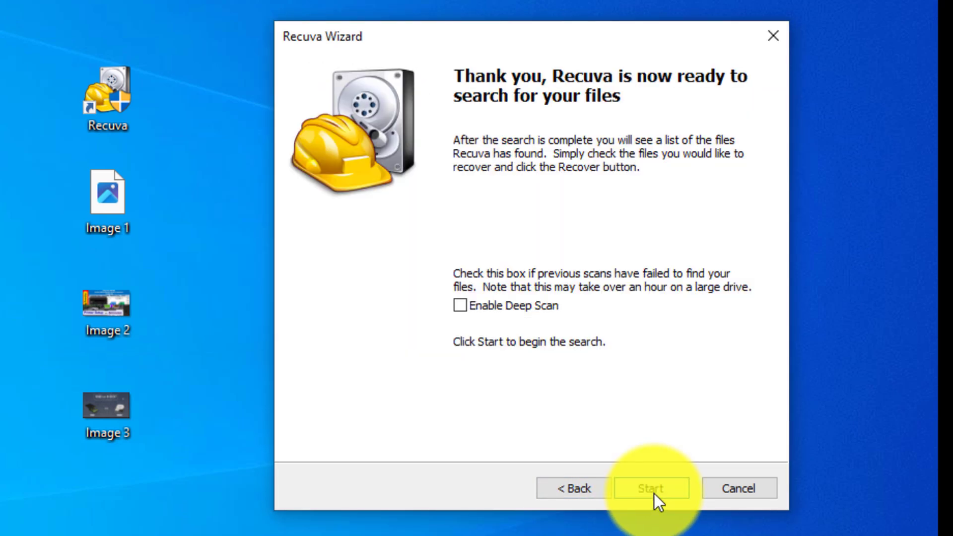
left_click(497, 306)
left_click(676, 489)
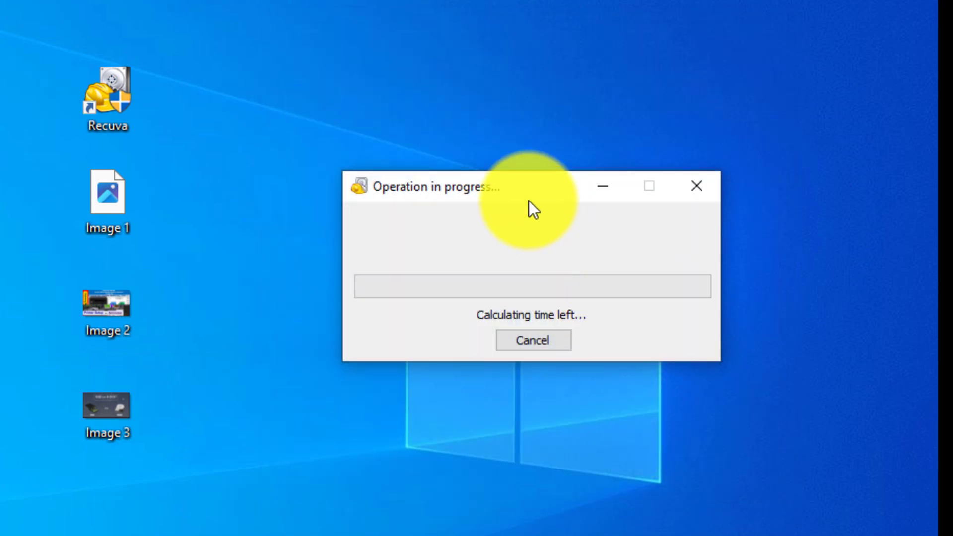
left_click_drag(529, 206, 350, 133)
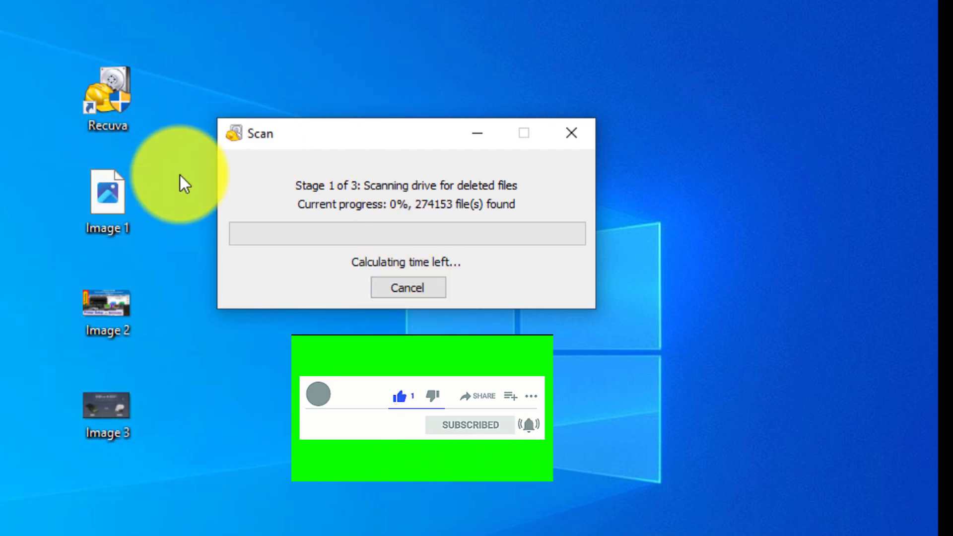
left_click_drag(373, 130, 381, 103)
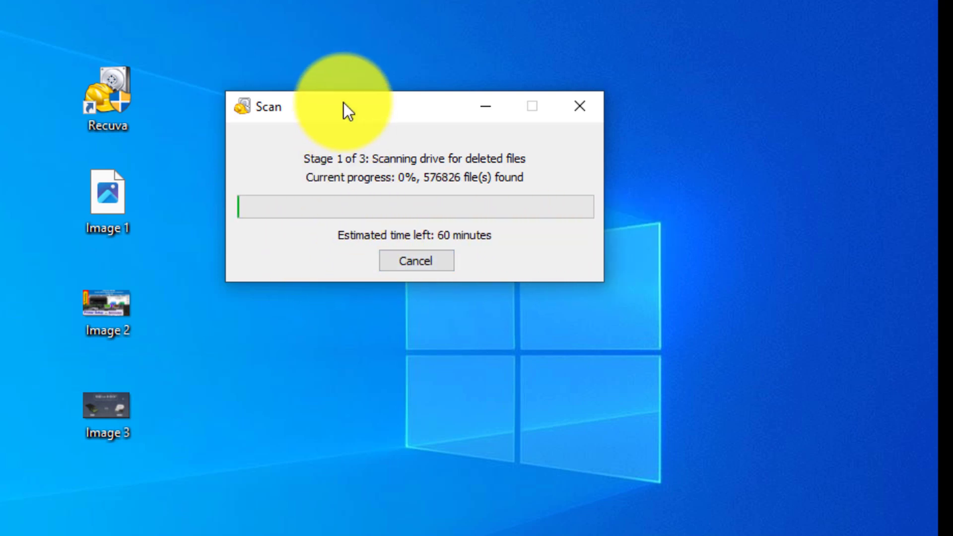
left_click_drag(344, 106, 375, 116)
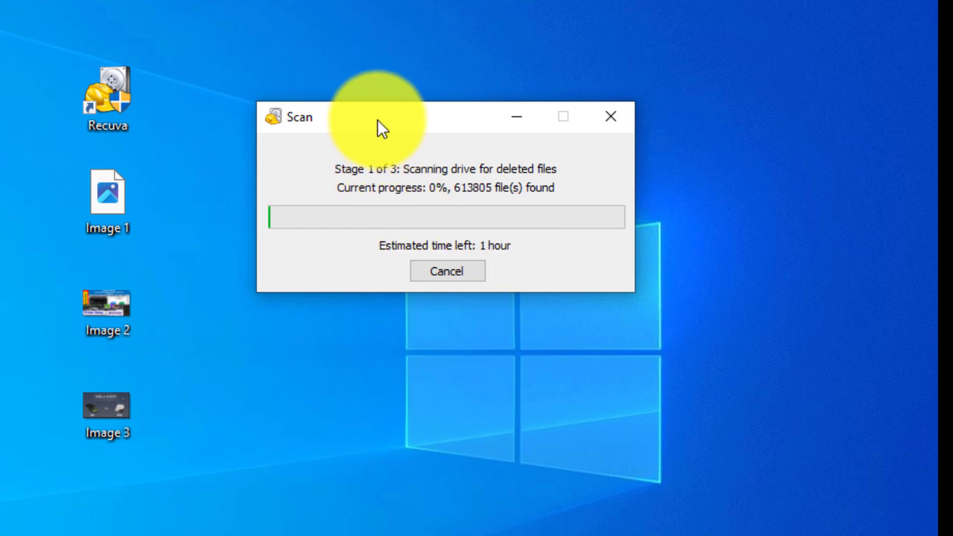
left_click_drag(375, 121, 390, 102)
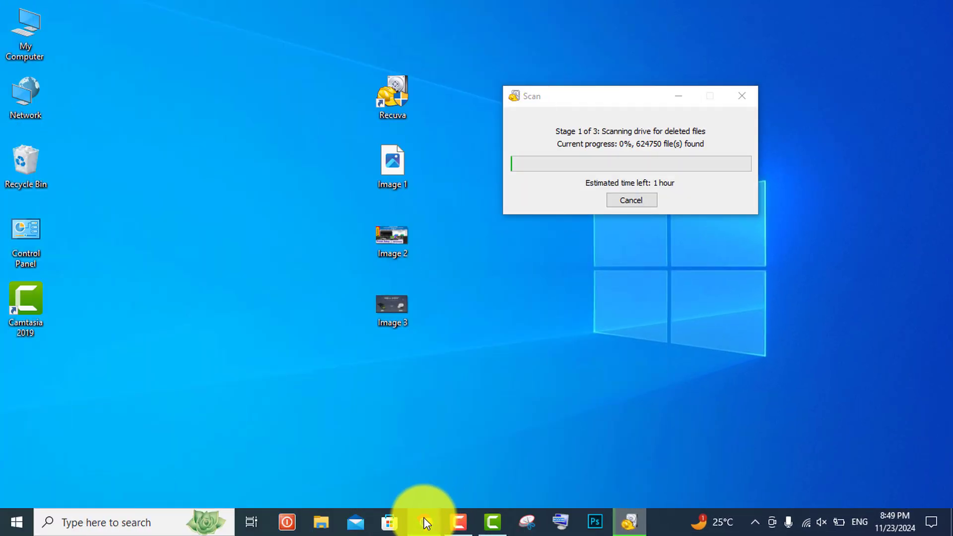
Step: Switch to Chrome, search Google for "recuva download" in a new tab and open CCleaner's "Recuva - Free Download" page
left_click(424, 521)
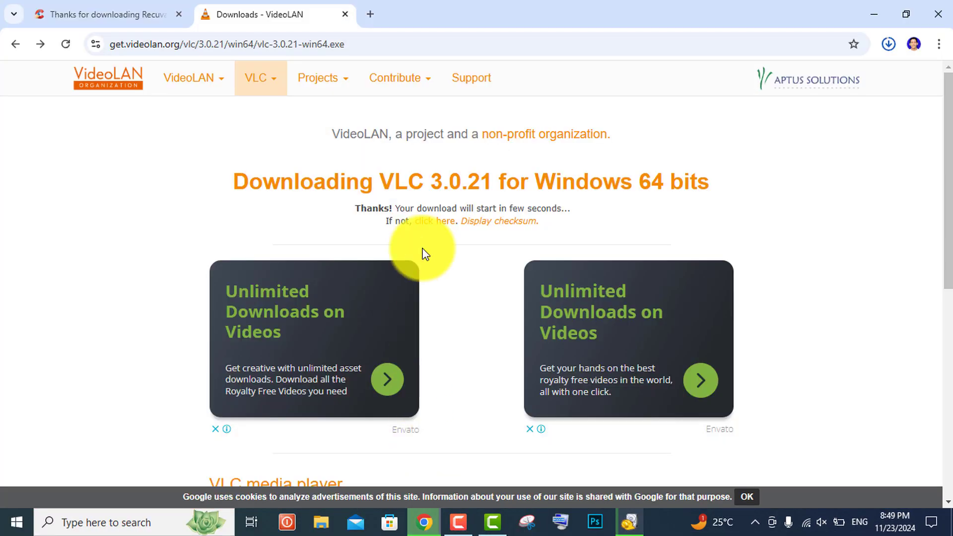
left_click(371, 14)
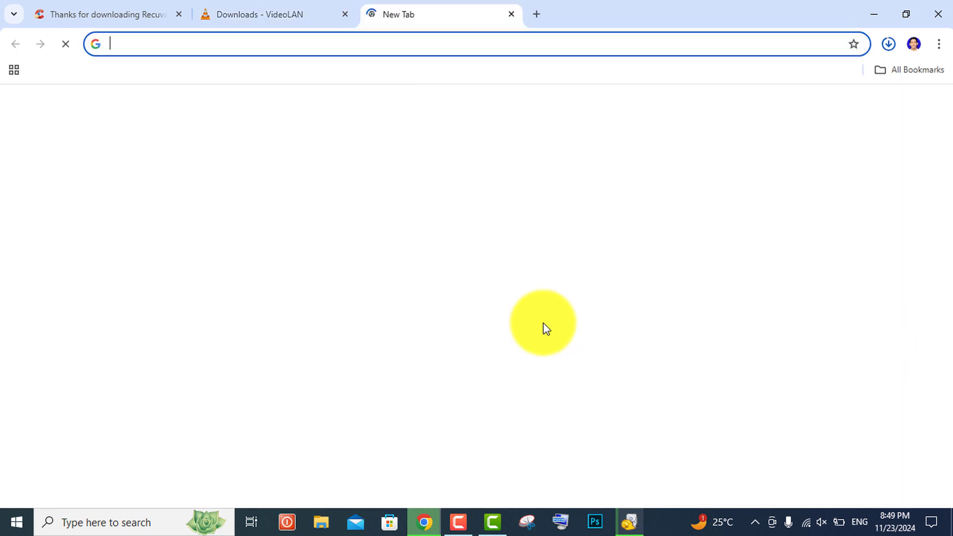
left_click(445, 286)
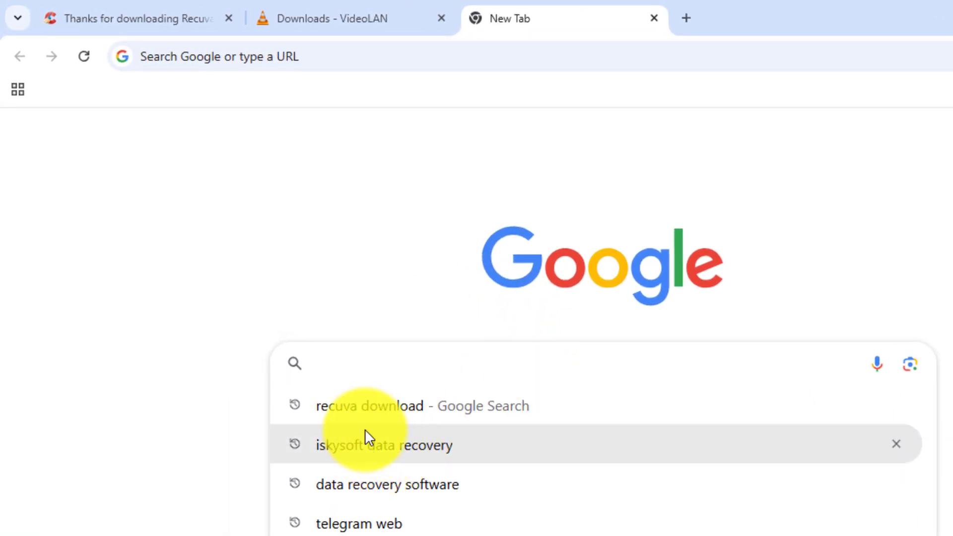
left_click(384, 419)
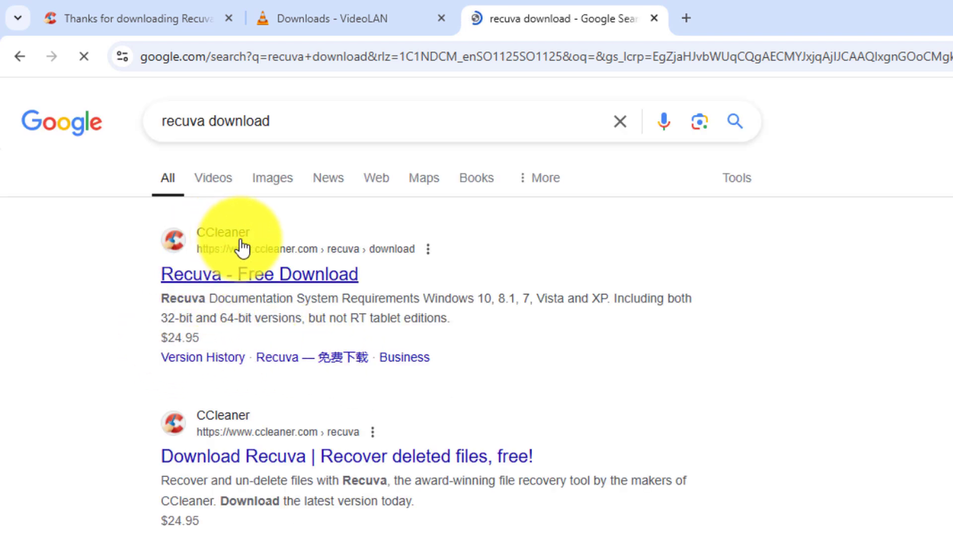
left_click(245, 274)
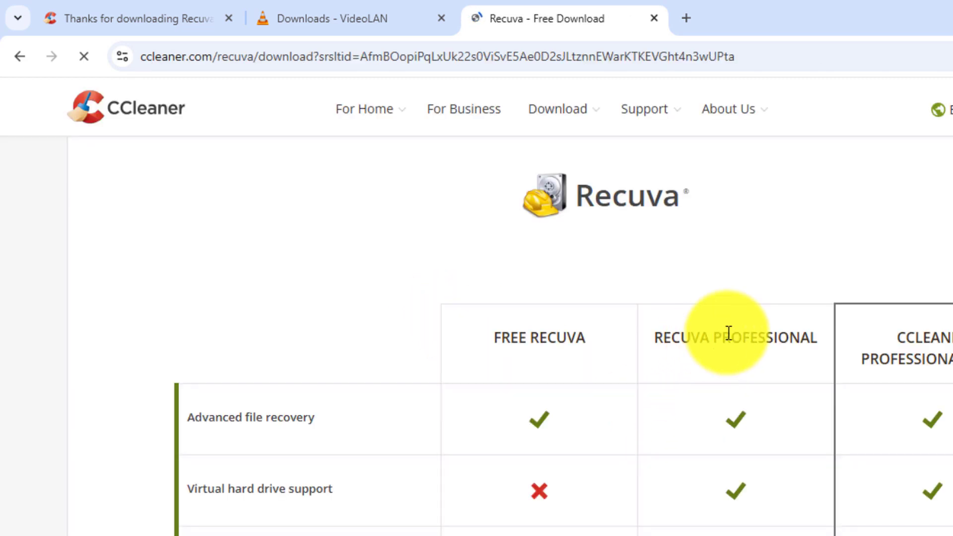
Step: Review the Recuva edition comparison and the free version's download option, and minimise the browser
scroll(620, 343, "down", 10)
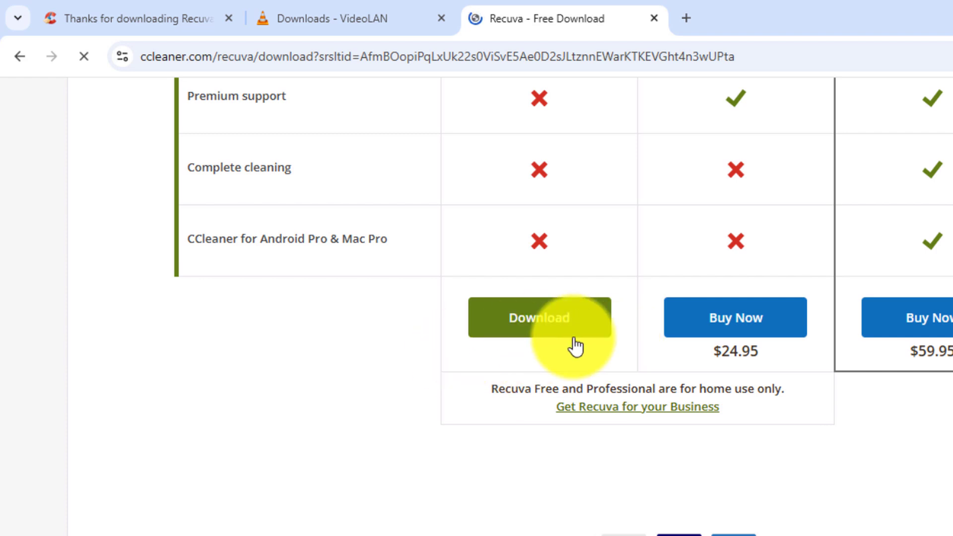
scroll(585, 325, "up", 6)
scroll(587, 332, "down", 5)
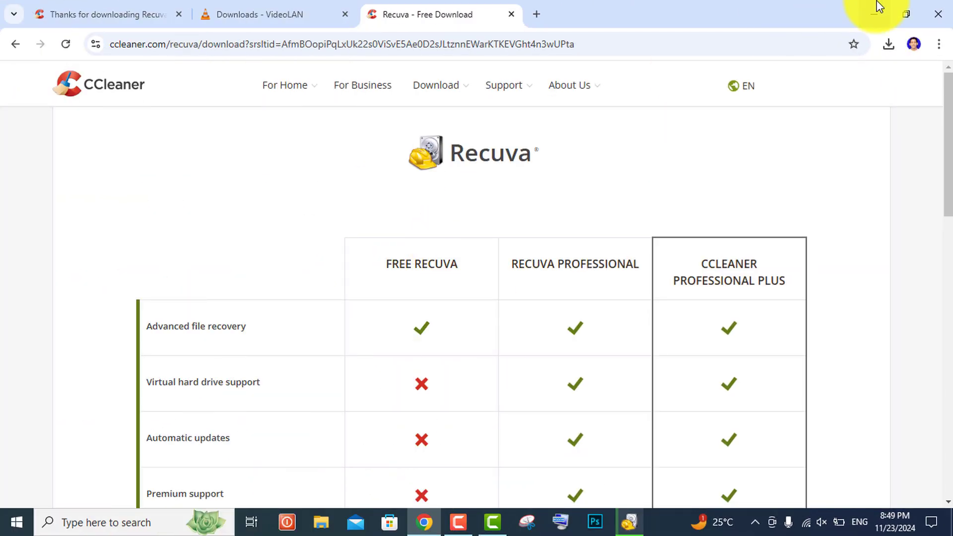
left_click(876, 11)
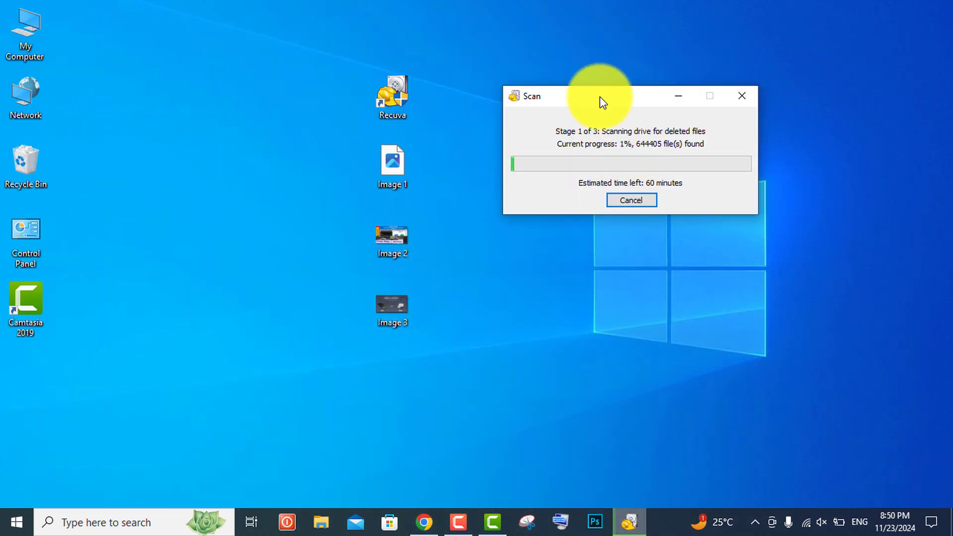
Step: Cancel the running Recuva scan and launch Recuva again to open its wizard
left_click_drag(599, 96, 569, 107)
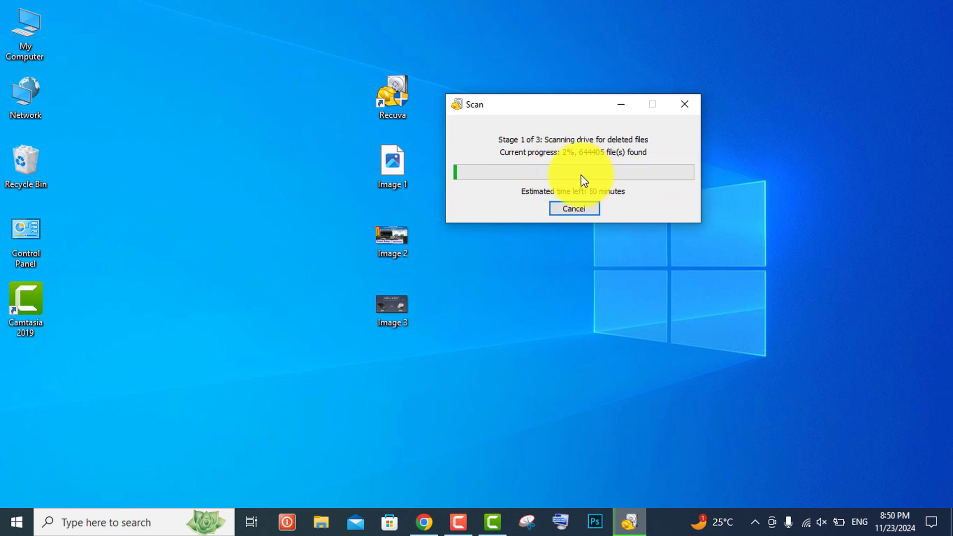
left_click_drag(561, 109, 583, 110)
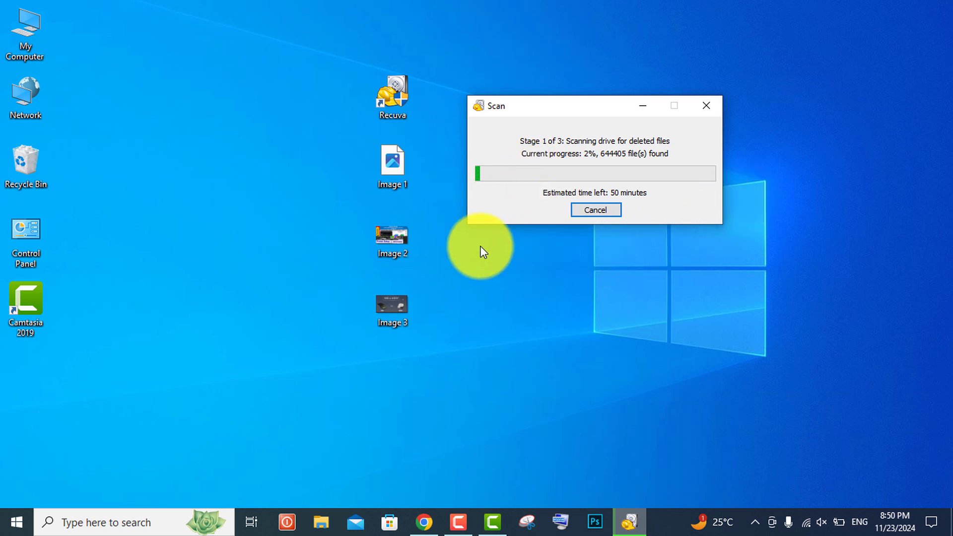
left_click(594, 208)
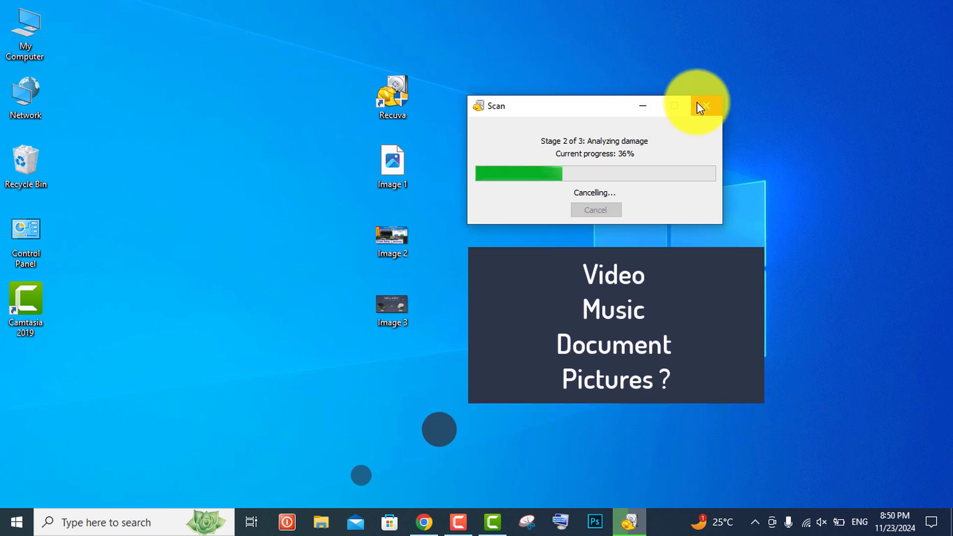
left_click_drag(568, 114, 587, 126)
left_click(386, 101)
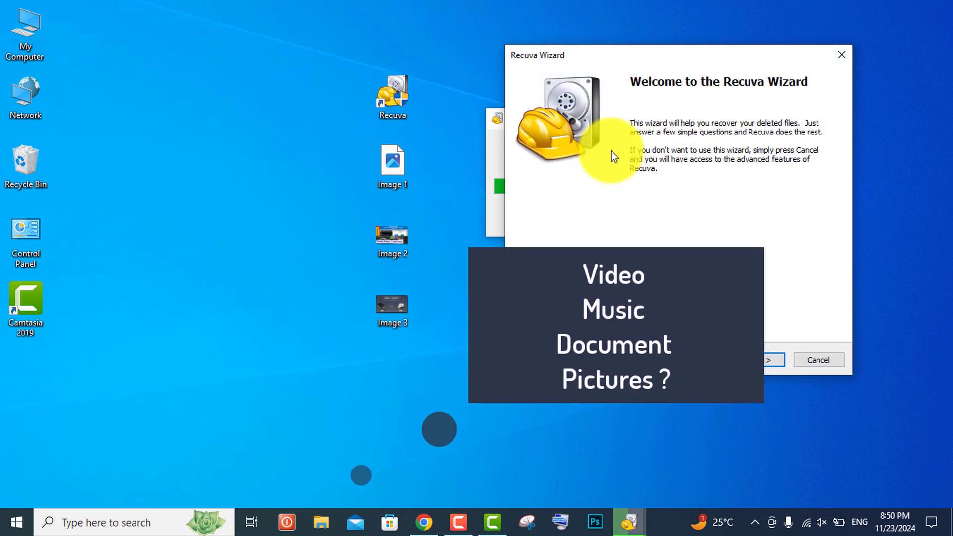
Step: Go to the wizard's file type page and try the Pictures, Music, Documents, Video, Compressed and Emails options in turn
left_click(749, 359)
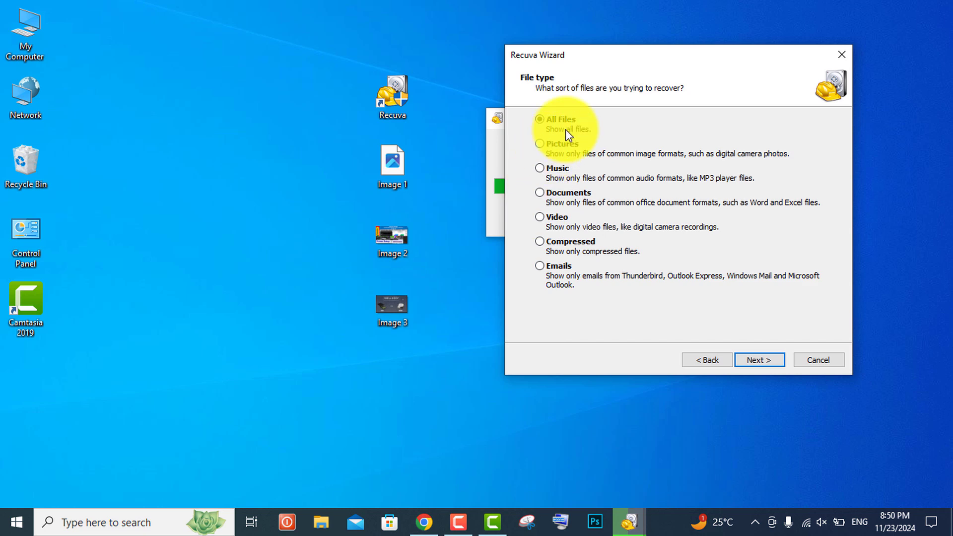
left_click_drag(659, 61, 347, 101)
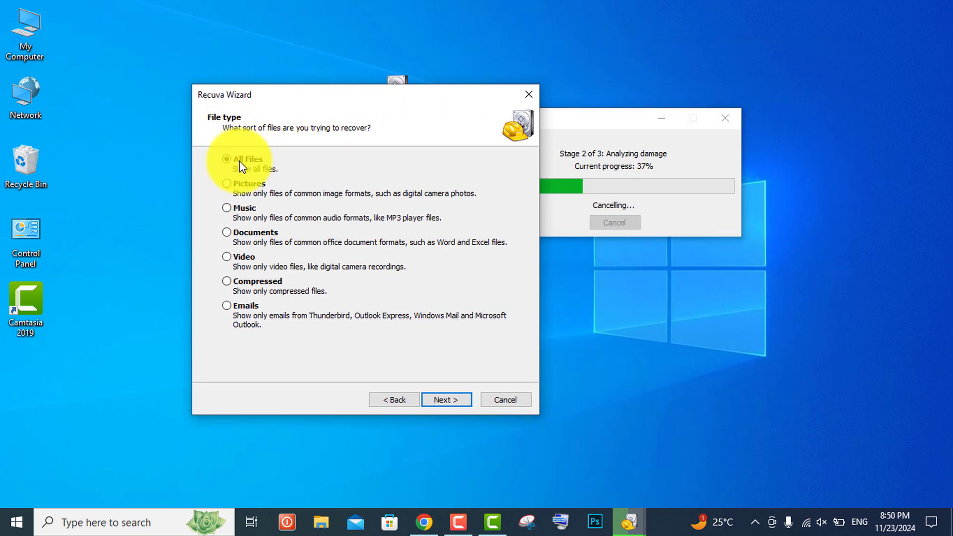
left_click(256, 186)
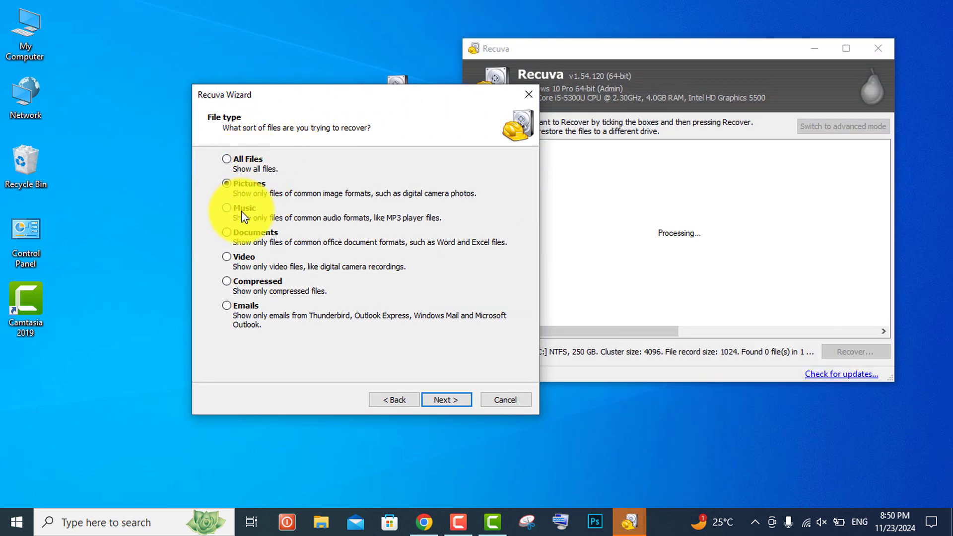
left_click(242, 211)
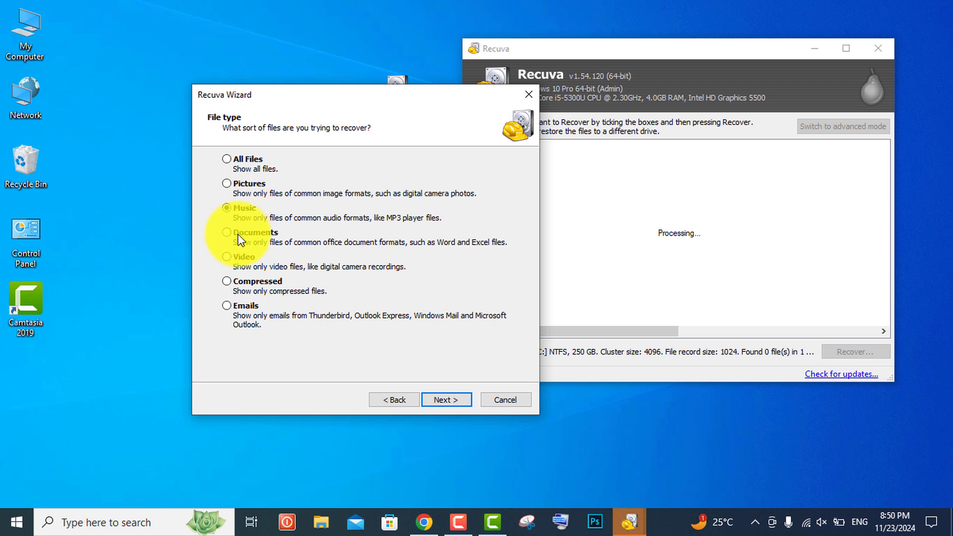
left_click(237, 234)
left_click(243, 256)
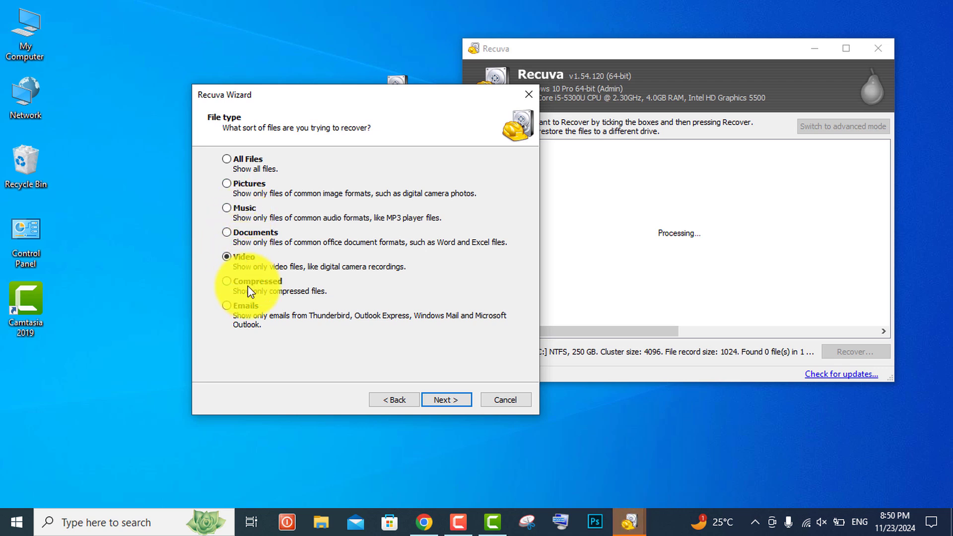
left_click(249, 282)
left_click(245, 307)
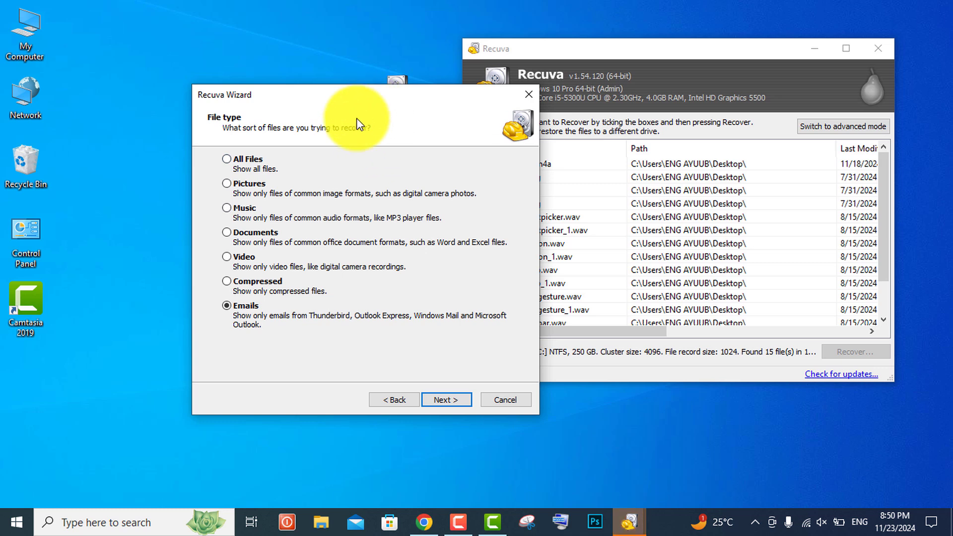
Step: Bring the music scan results into view, mark Cod.ogg and recover it to the Desktop
left_click_drag(355, 93, 224, 107)
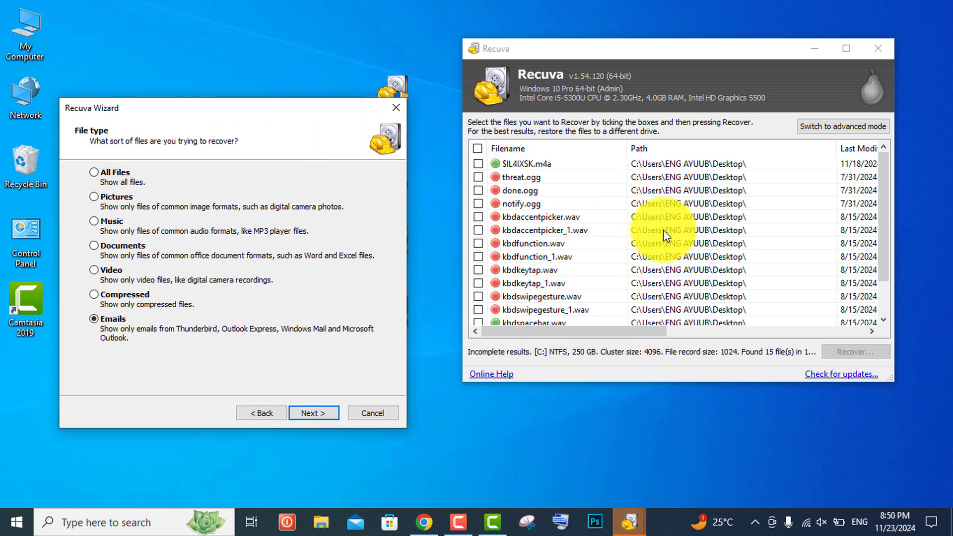
left_click_drag(750, 49, 641, 49)
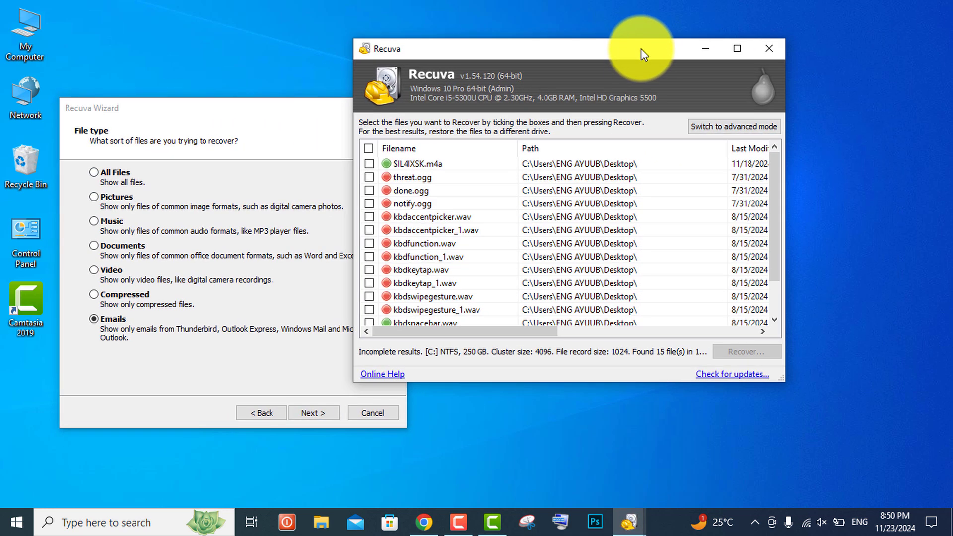
scroll(779, 229, "down", 1)
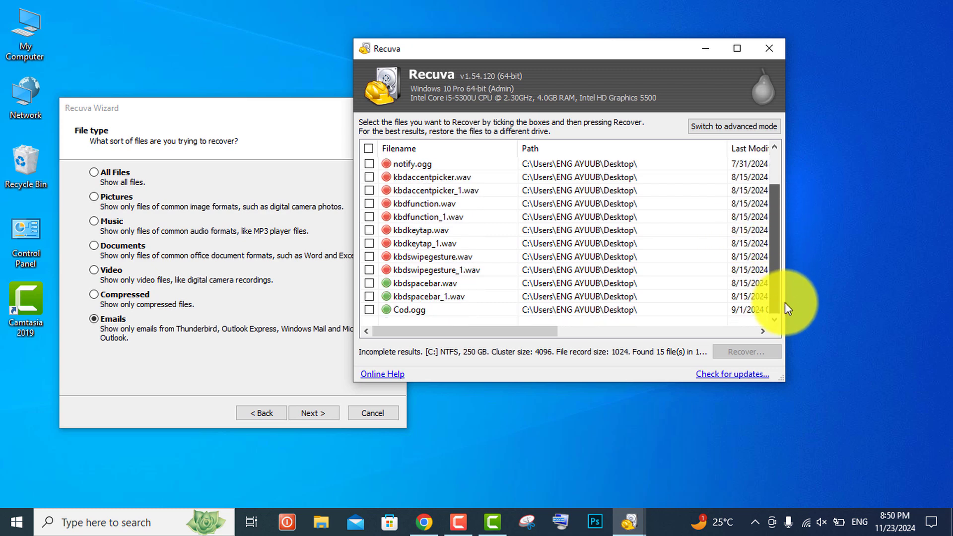
left_click(369, 309)
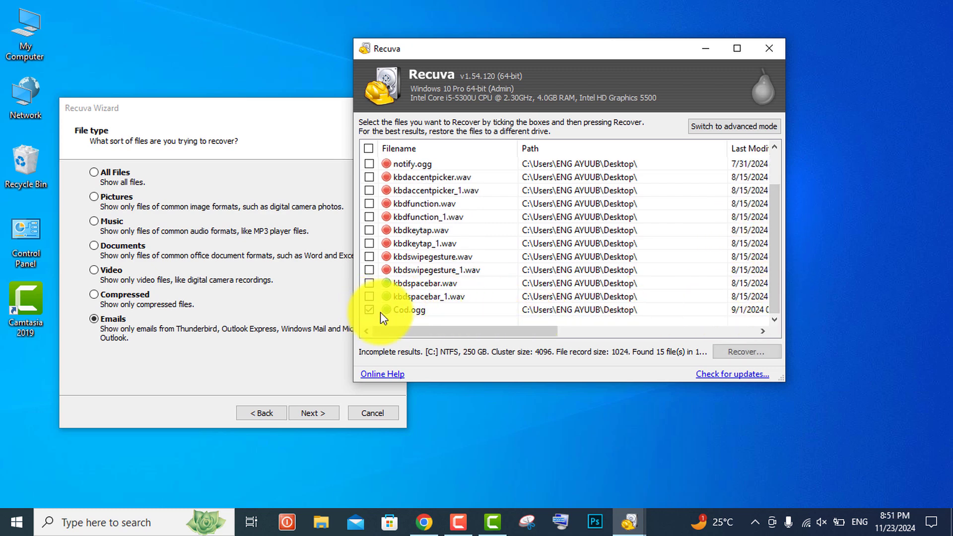
left_click(743, 351)
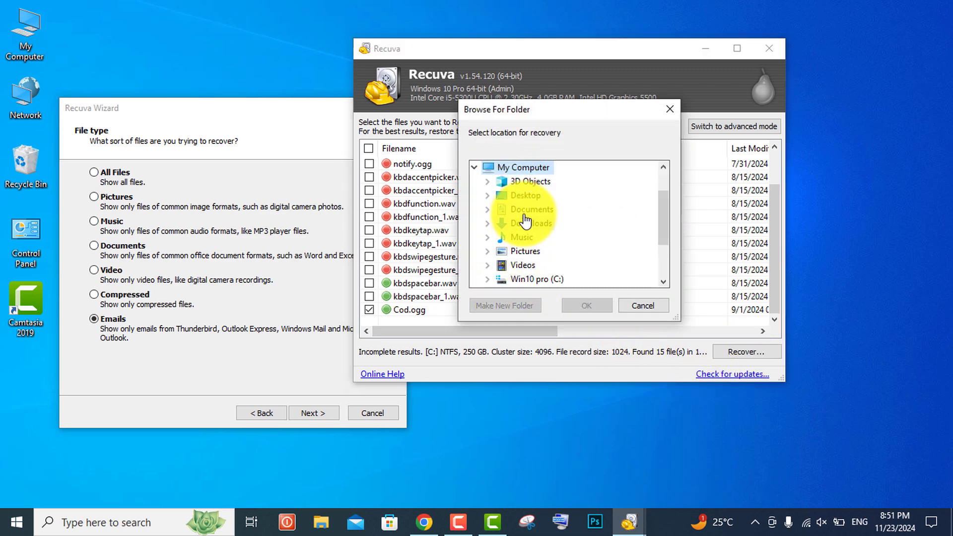
left_click(525, 196)
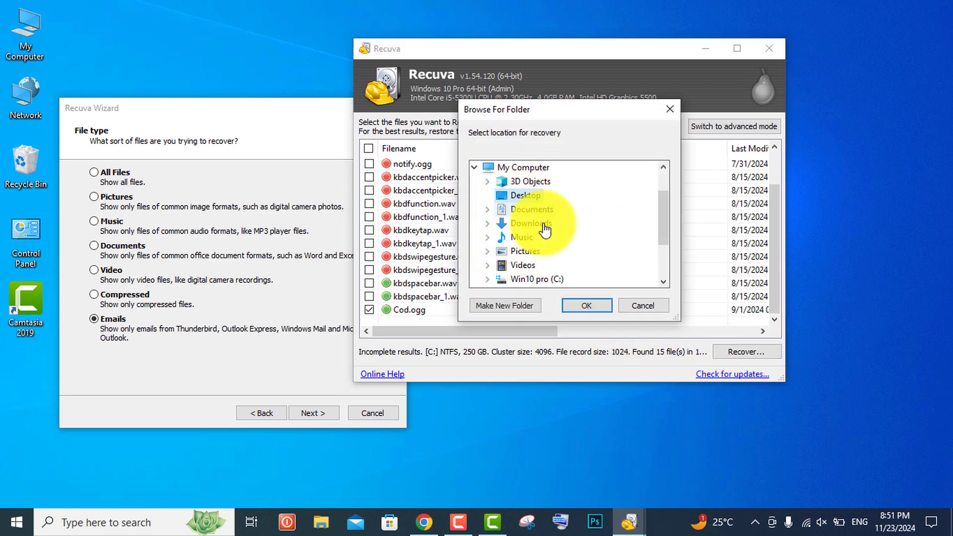
left_click(591, 306)
left_click(609, 247)
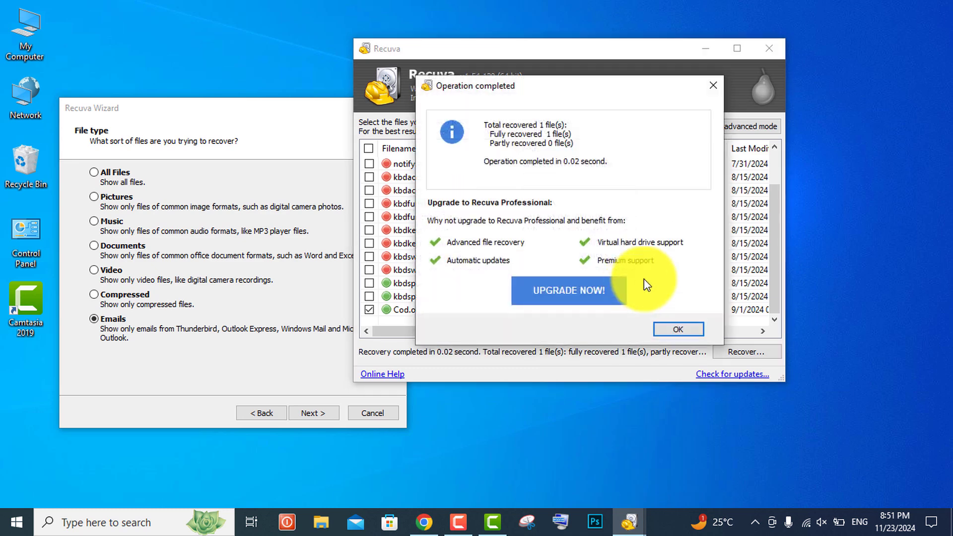
left_click(678, 329)
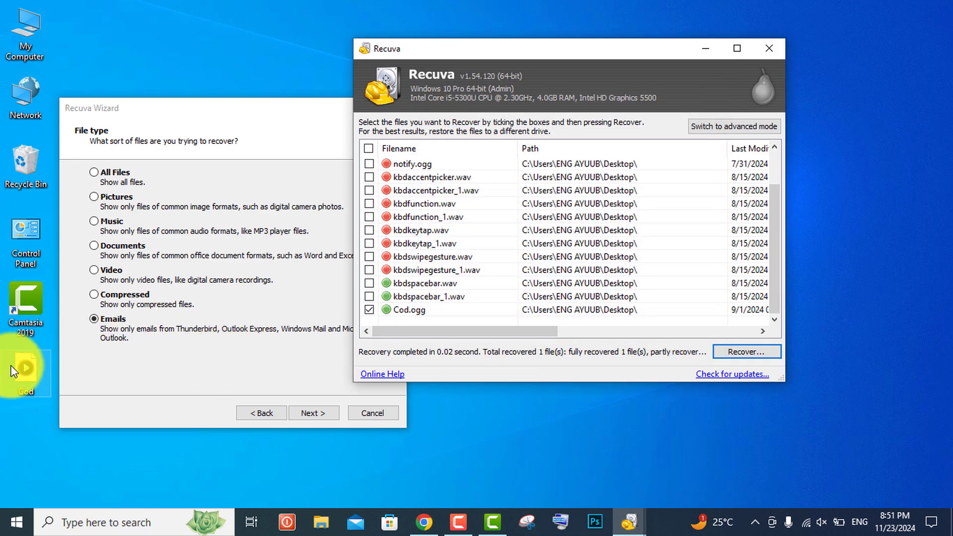
Step: Close the scan results window and place the recovered Cod file beside the Recuva shortcut on the desktop
left_click(766, 45)
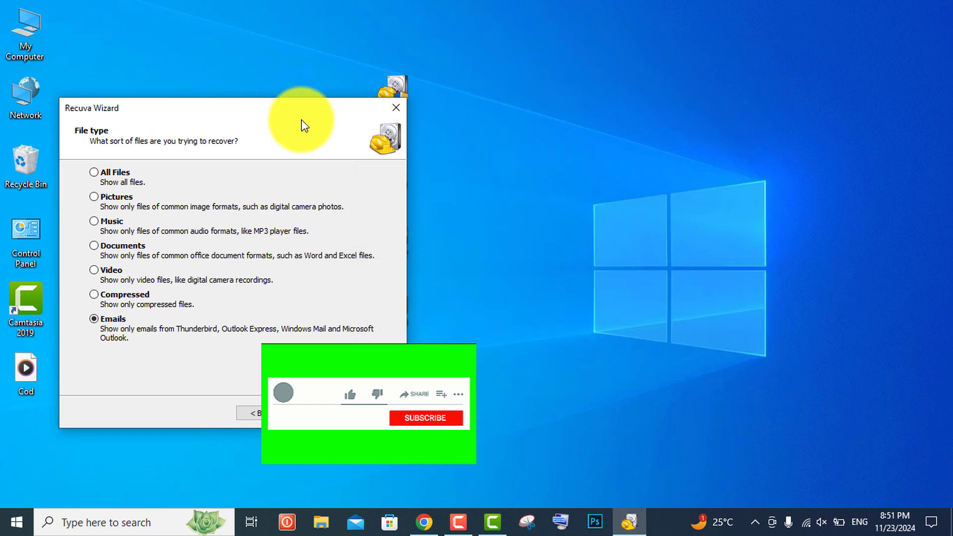
left_click_drag(289, 112, 773, 207)
left_click_drag(30, 367, 505, 126)
left_click_drag(684, 217, 660, 139)
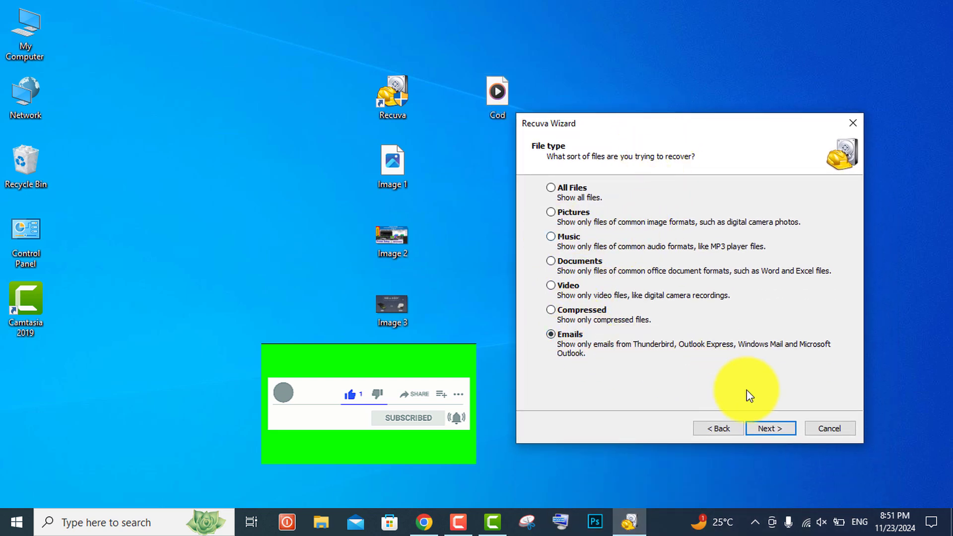
Step: Cancel the Recuva Wizard and close the main Recuva window
left_click(831, 428)
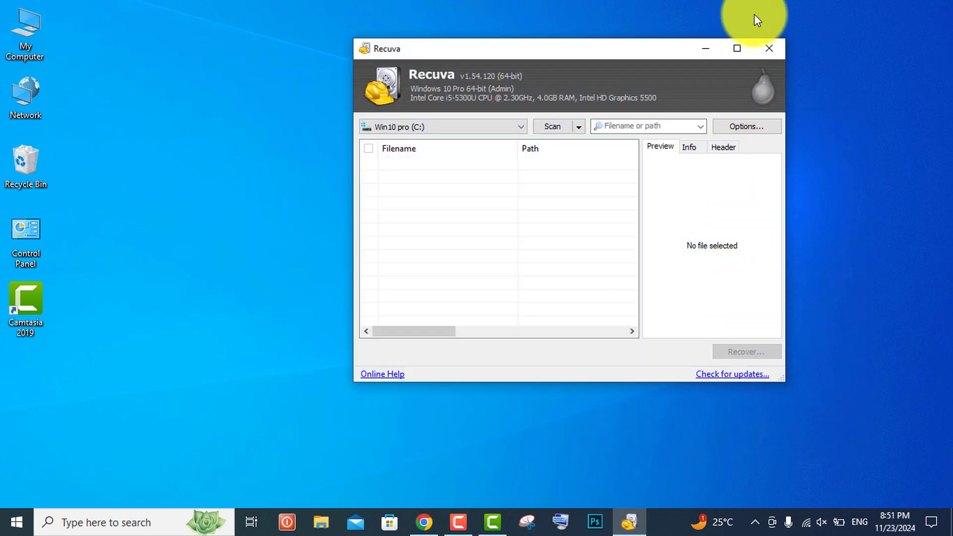
left_click(768, 47)
right_click(757, 52)
left_click(769, 97)
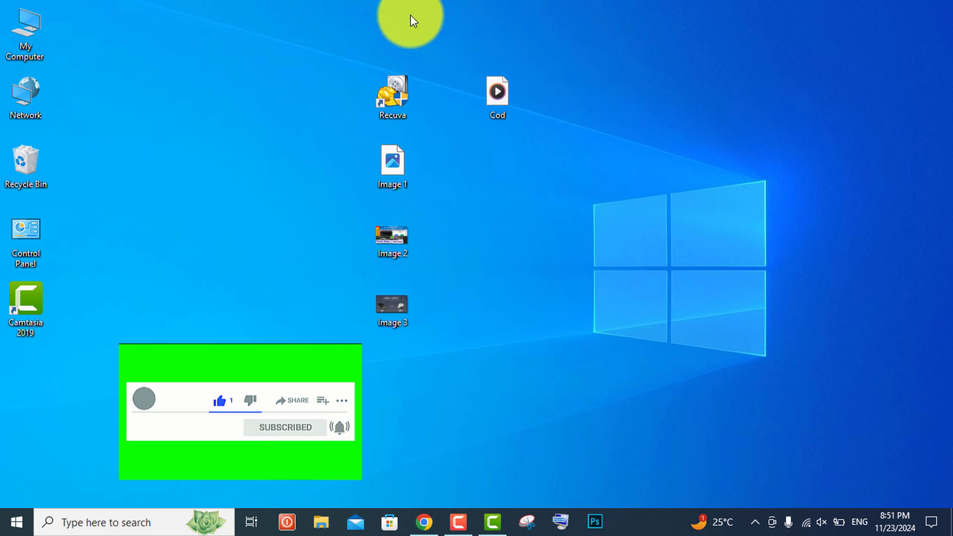
right_click(624, 60)
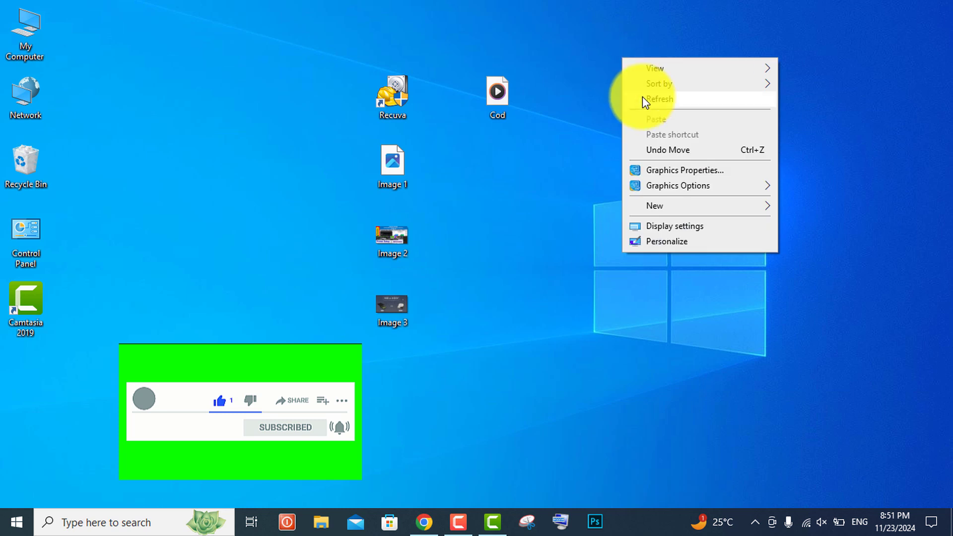
left_click(642, 97)
right_click(619, 58)
left_click(644, 97)
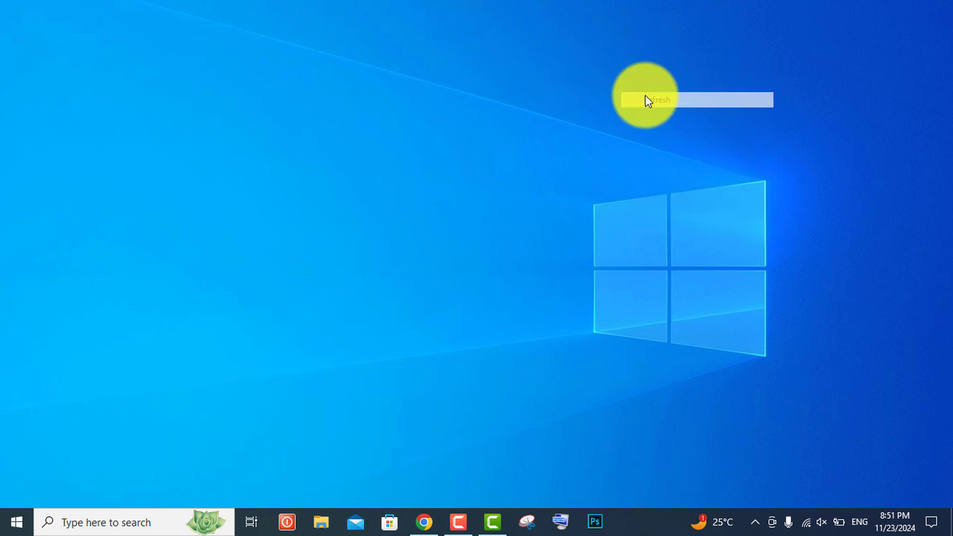
right_click(637, 85)
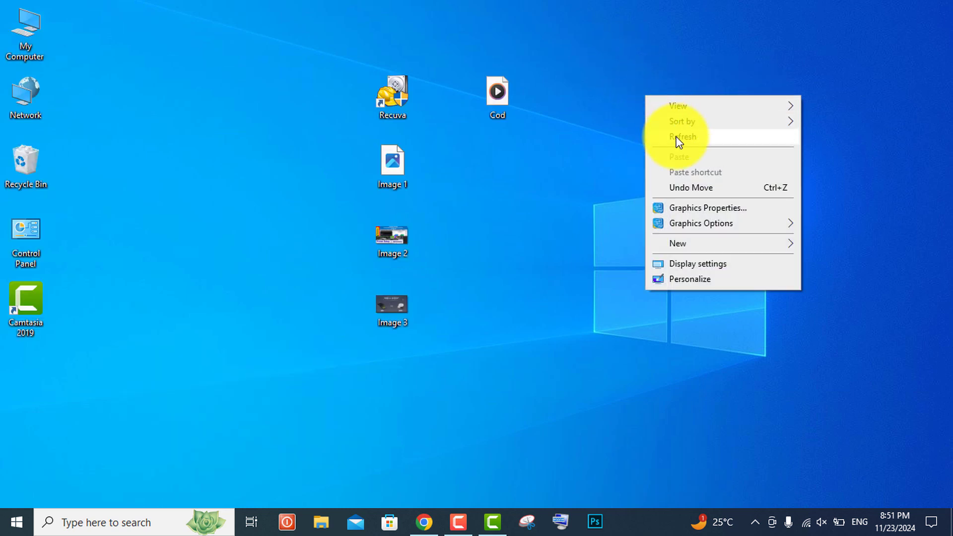
left_click(677, 138)
right_click(606, 65)
left_click(640, 102)
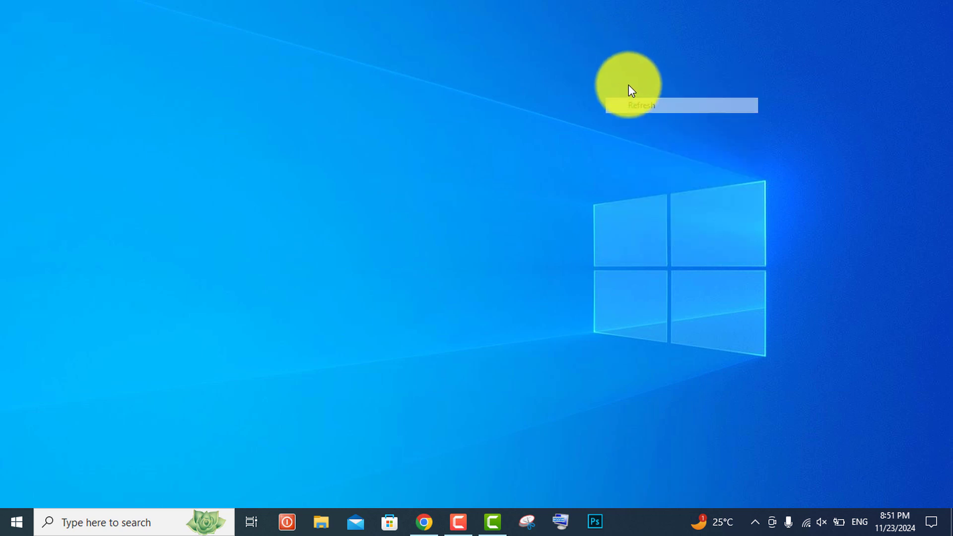
right_click(626, 80)
left_click(659, 125)
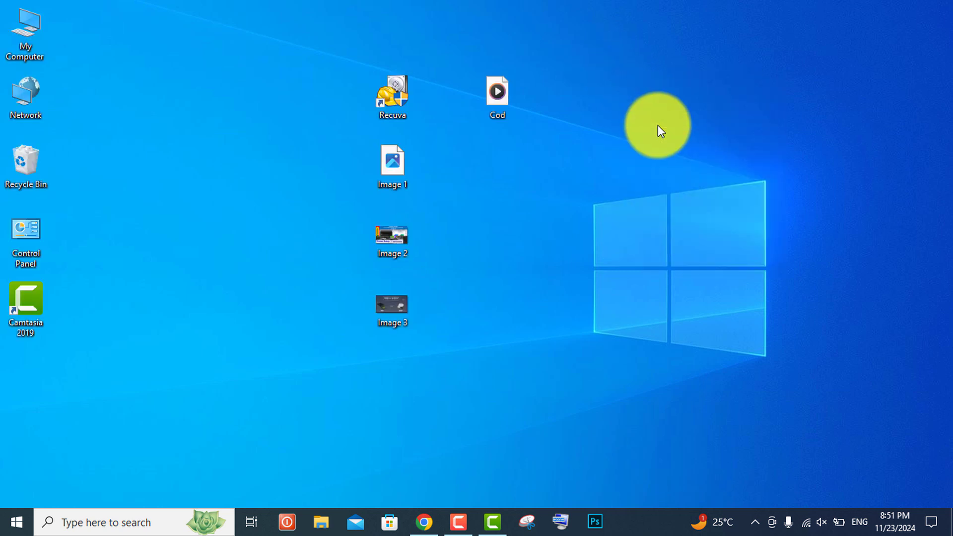